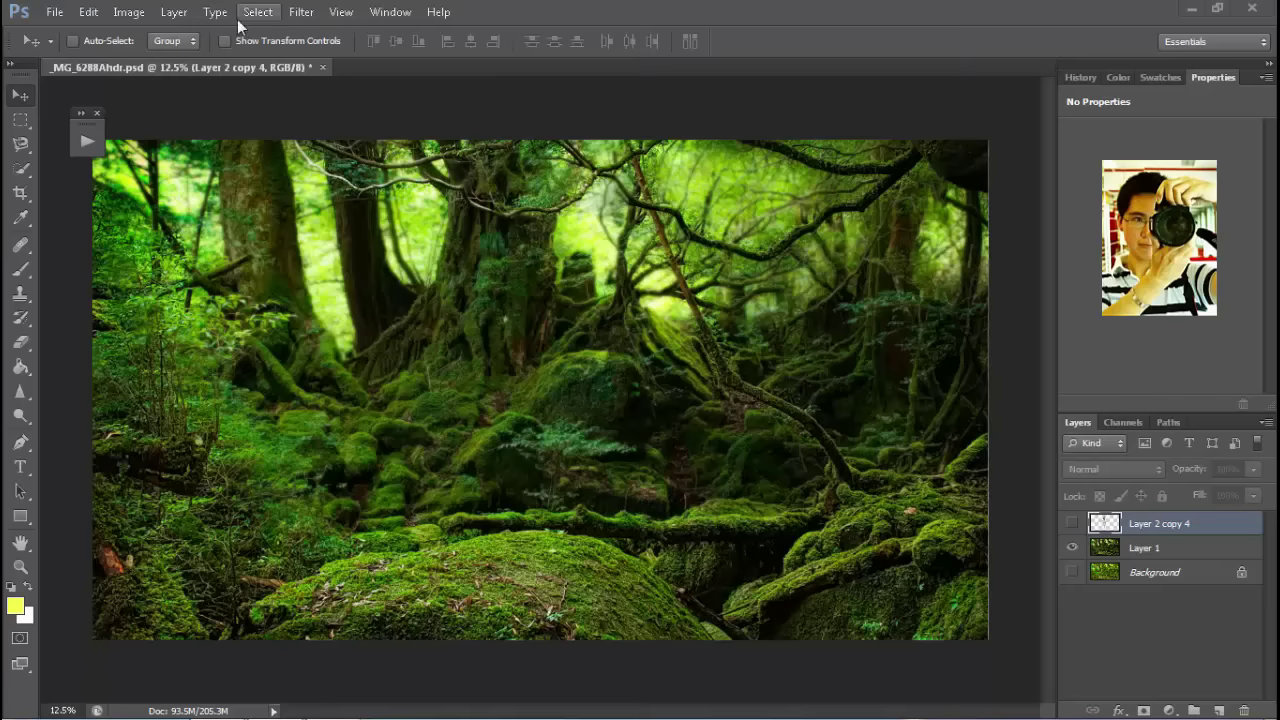
- Select Layer 1 and start HDR Toning, declining the prompt to flatten the document
{"action": "left_click", "coordinate": [135, 13]}
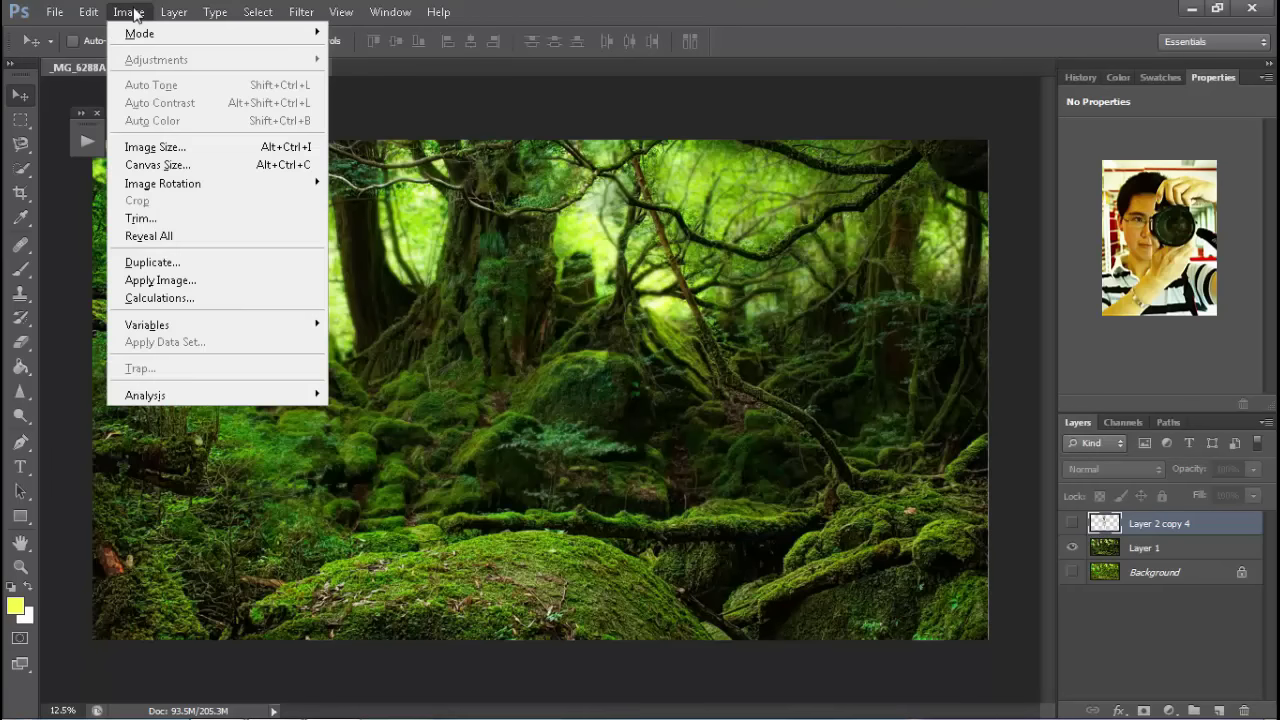
{"action": "left_click", "coordinate": [1160, 546]}
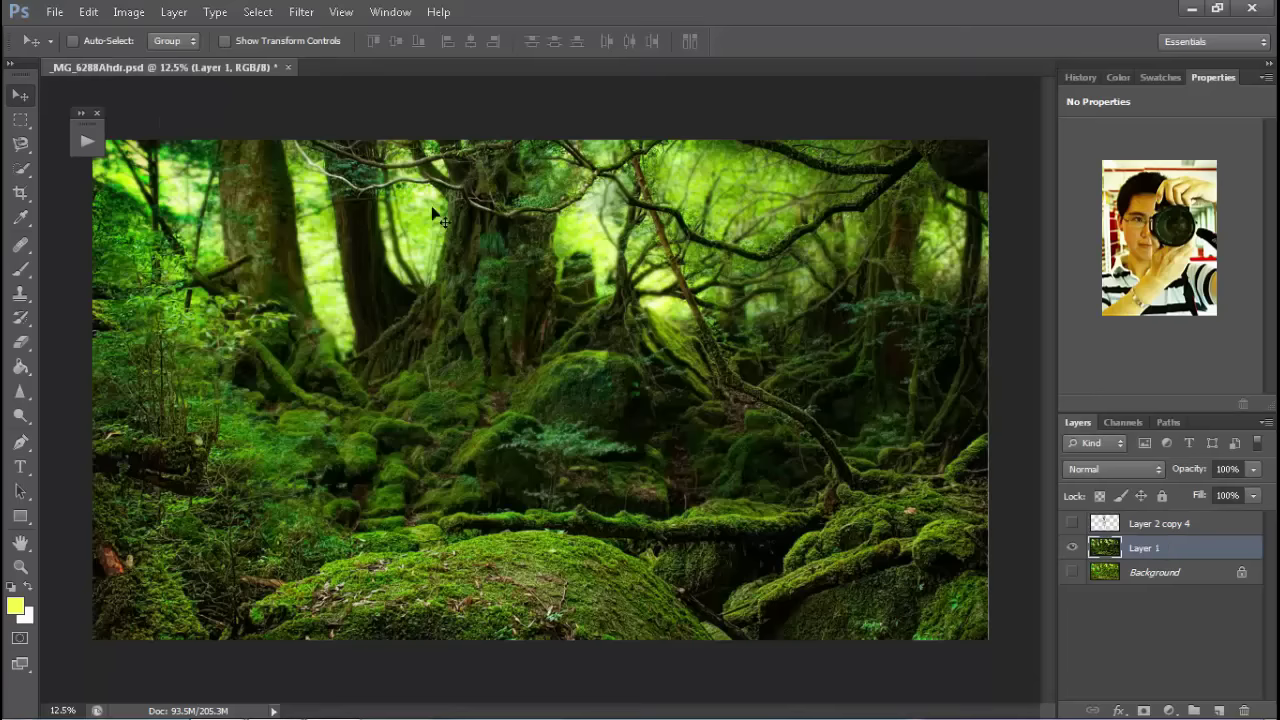
{"action": "left_click", "coordinate": [128, 12]}
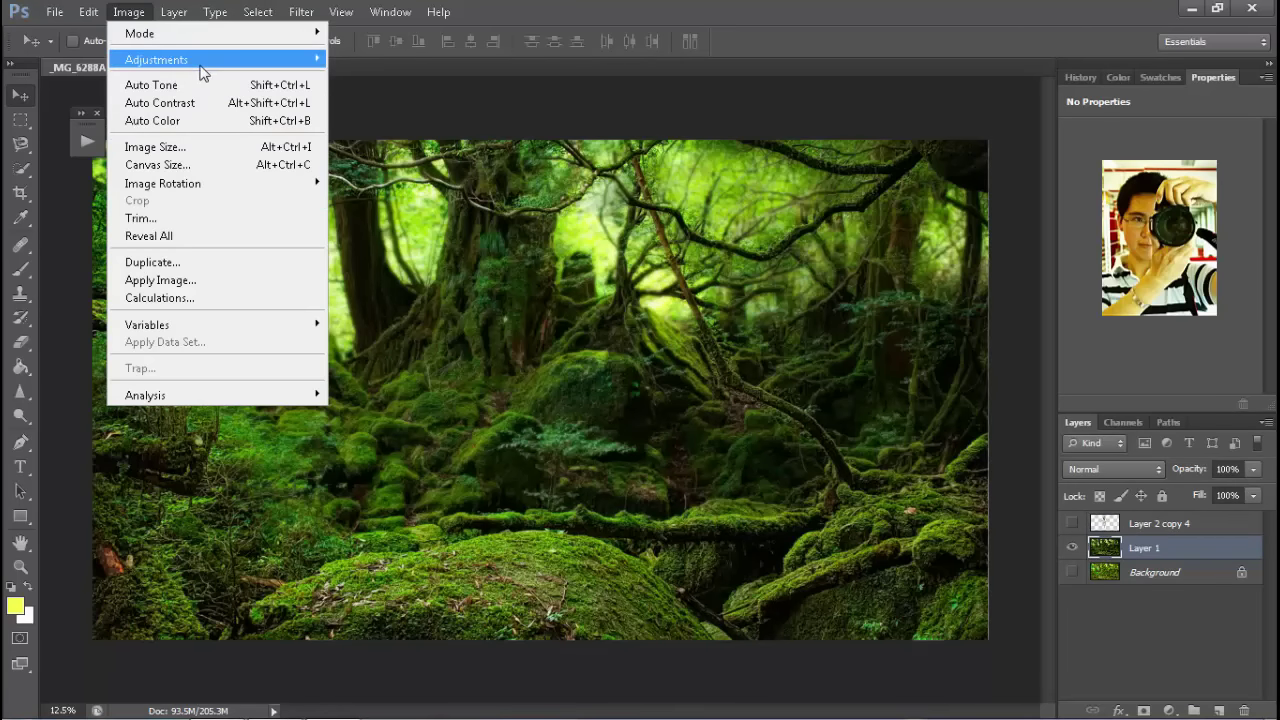
{"action": "mouse_move", "coordinate": [156, 59]}
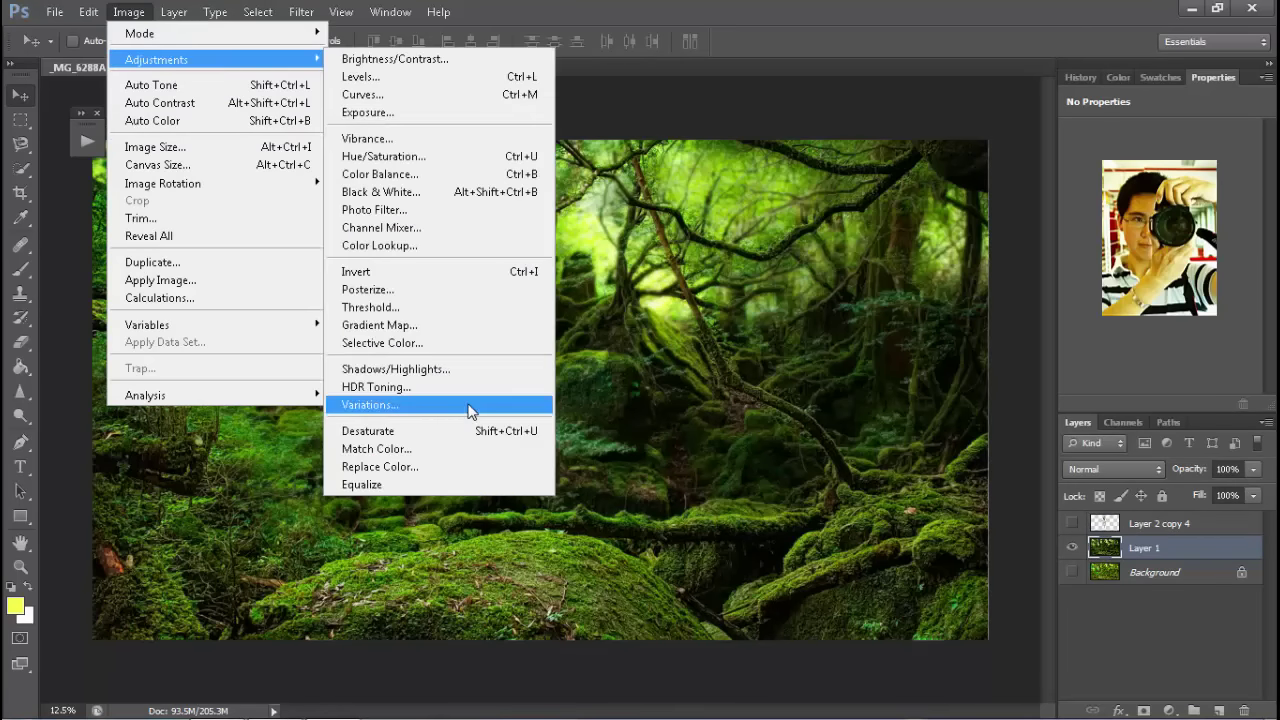
{"action": "left_click", "coordinate": [469, 387]}
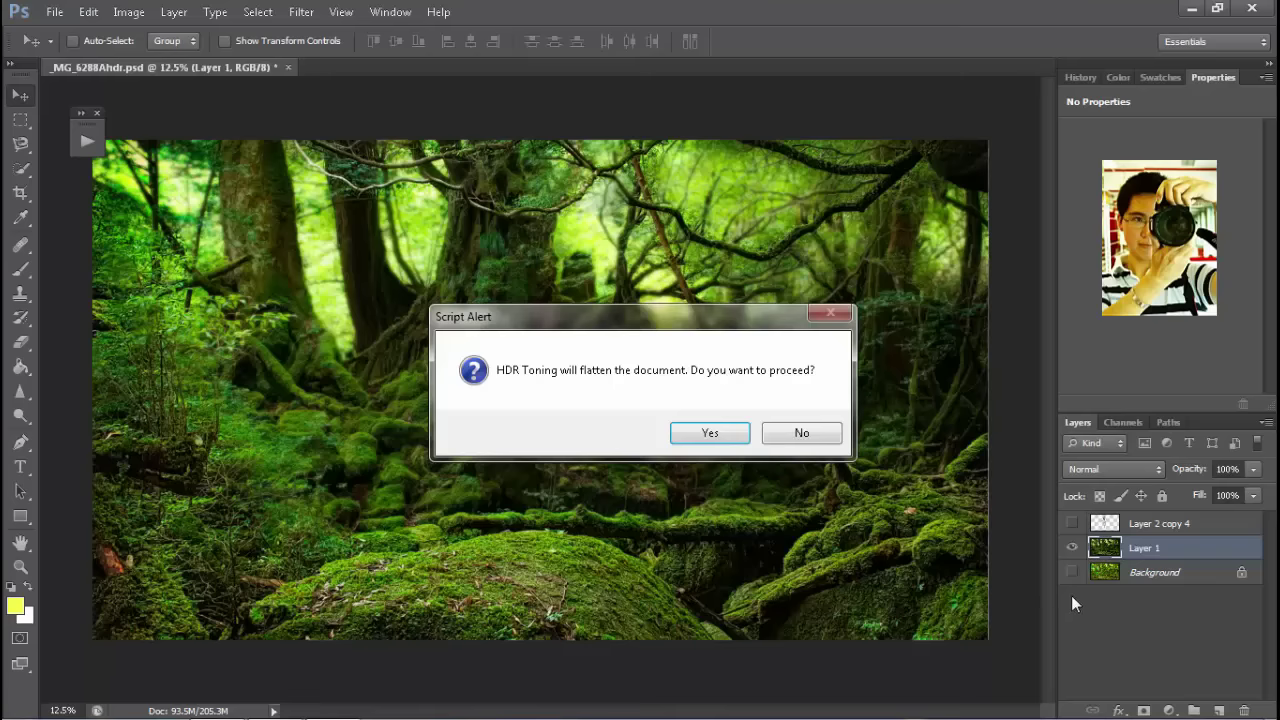
{"action": "left_click", "coordinate": [801, 433]}
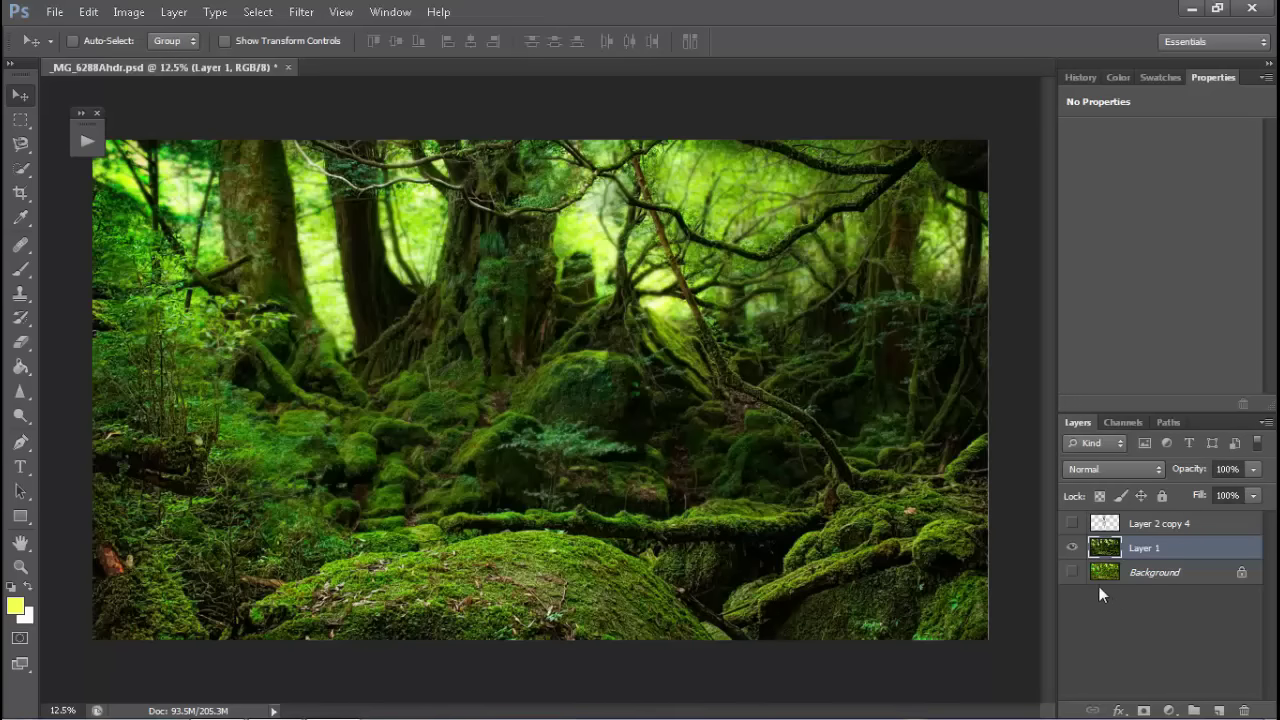
- Hide Layer 1, show the Background layer alone, and make Background the working layer
{"action": "left_click", "coordinate": [1071, 549]}
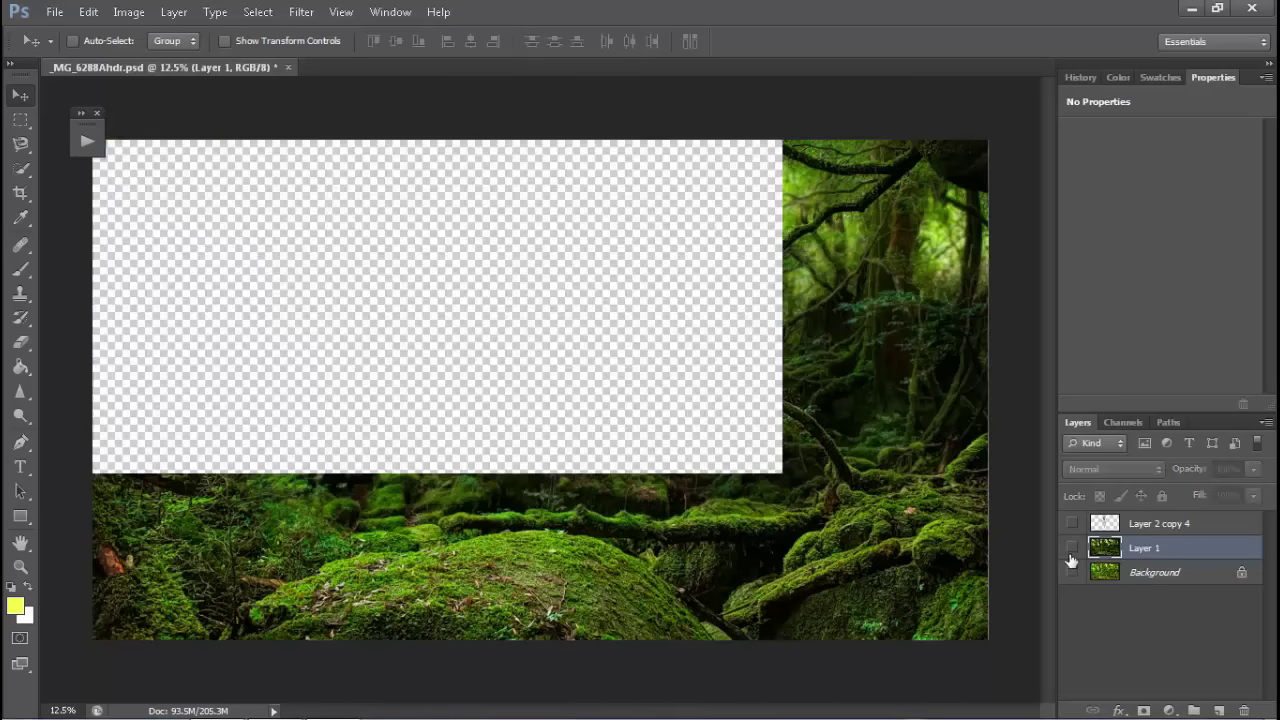
{"action": "left_click", "coordinate": [1071, 572]}
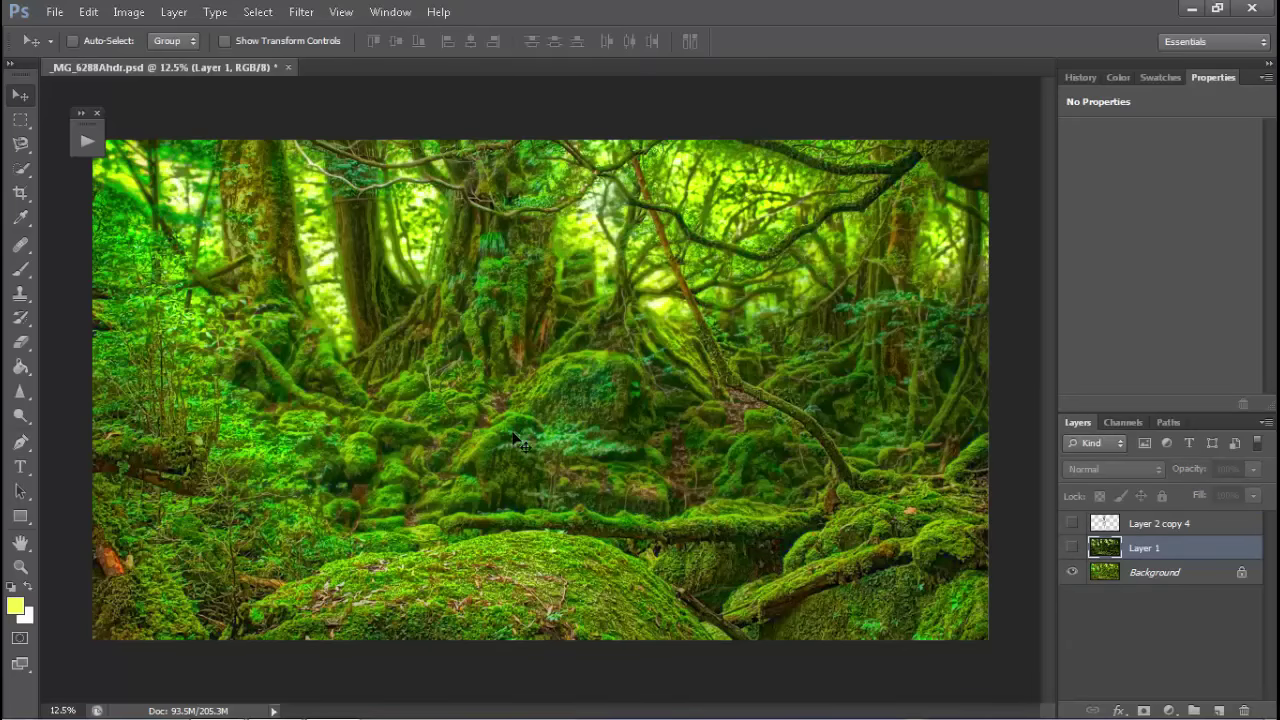
{"action": "left_click", "coordinate": [1204, 577]}
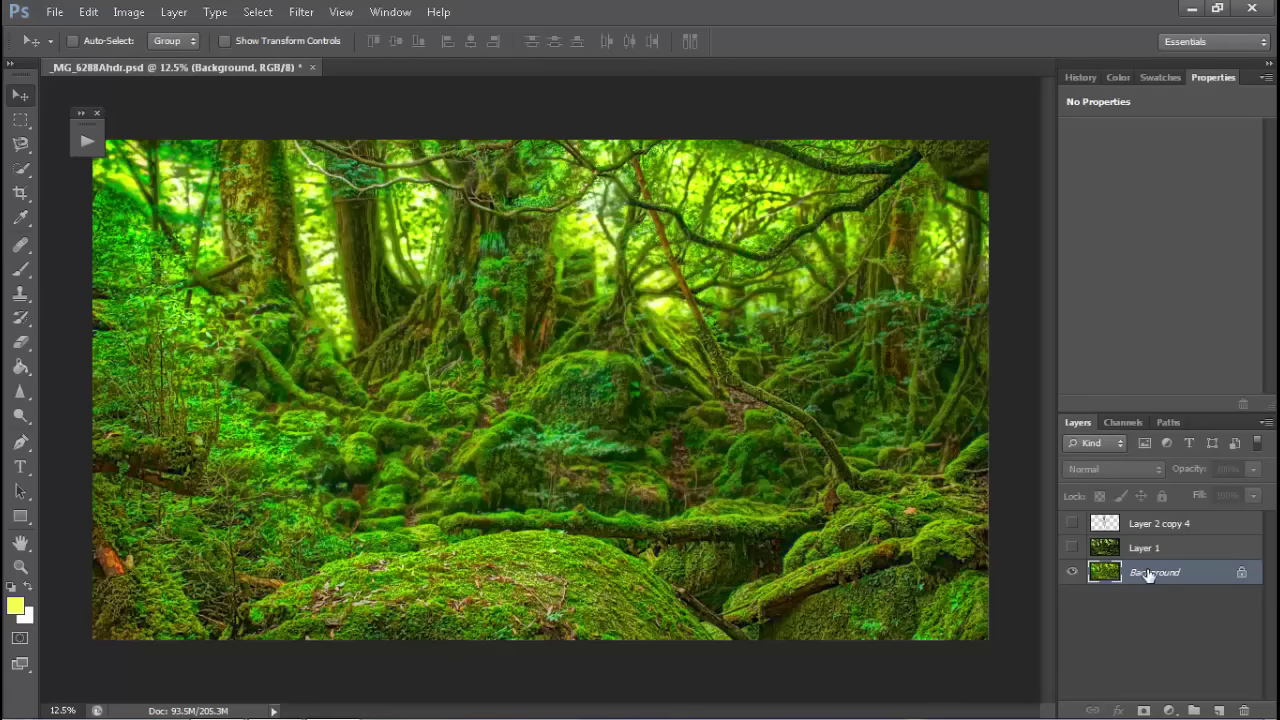
- Duplicate Background, move the copy above Layer 1, and show Layer 1 again
{"action": "key", "text": "ctrl+j"}
{"action": "left_click_drag", "start_coordinate": [1148, 573], "coordinate": [1130, 537]}
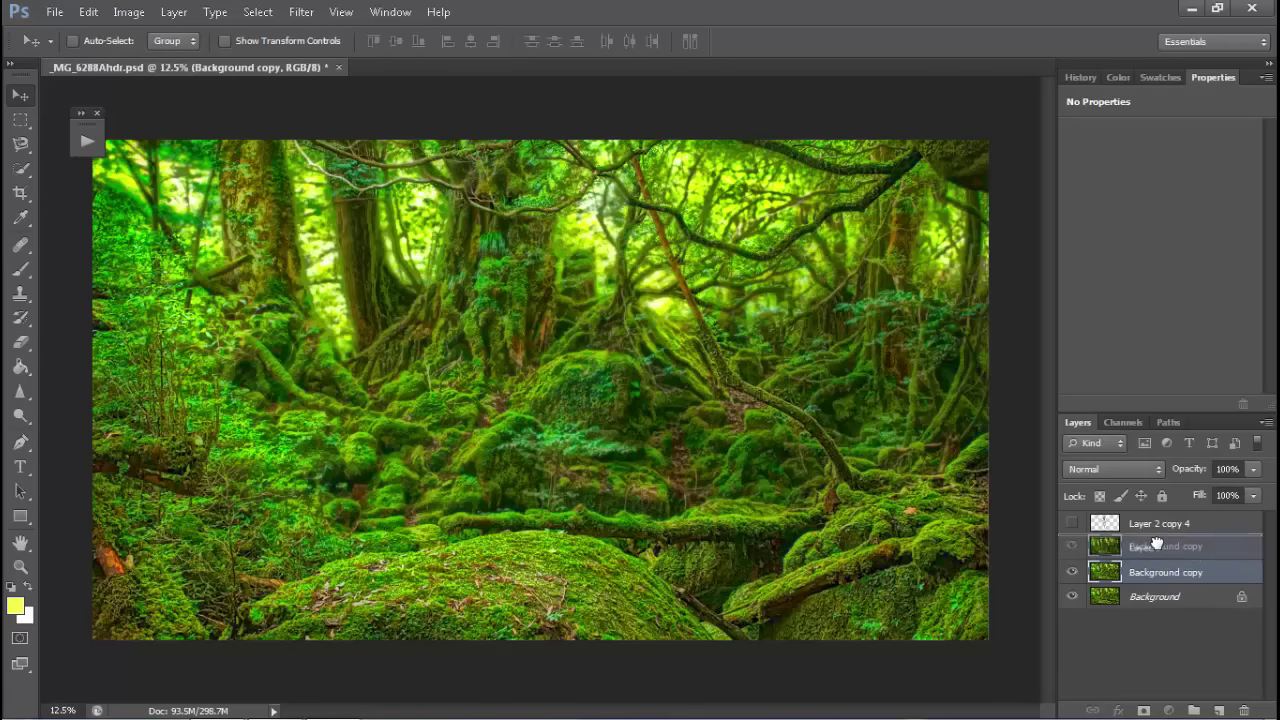
{"action": "left_click", "coordinate": [1072, 572]}
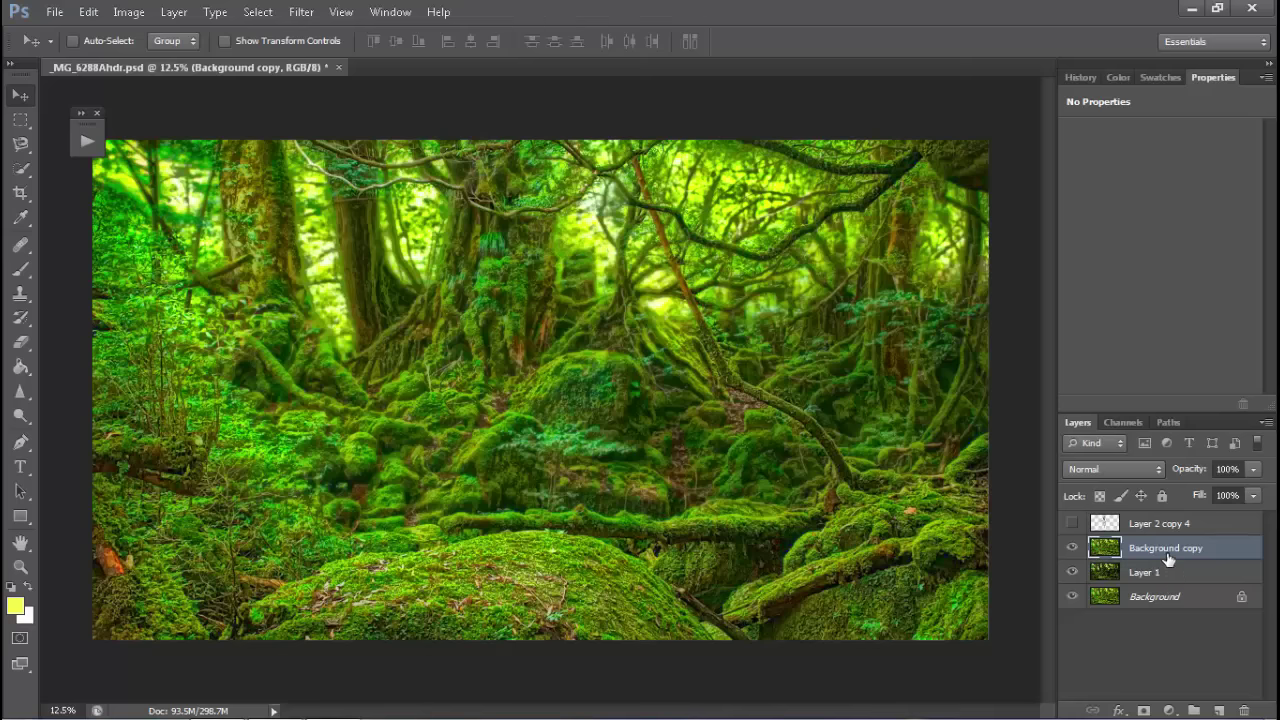
- Toggle Background copy's visibility to compare, then reselect Background copy as the working layer
{"action": "left_click", "coordinate": [1072, 547]}
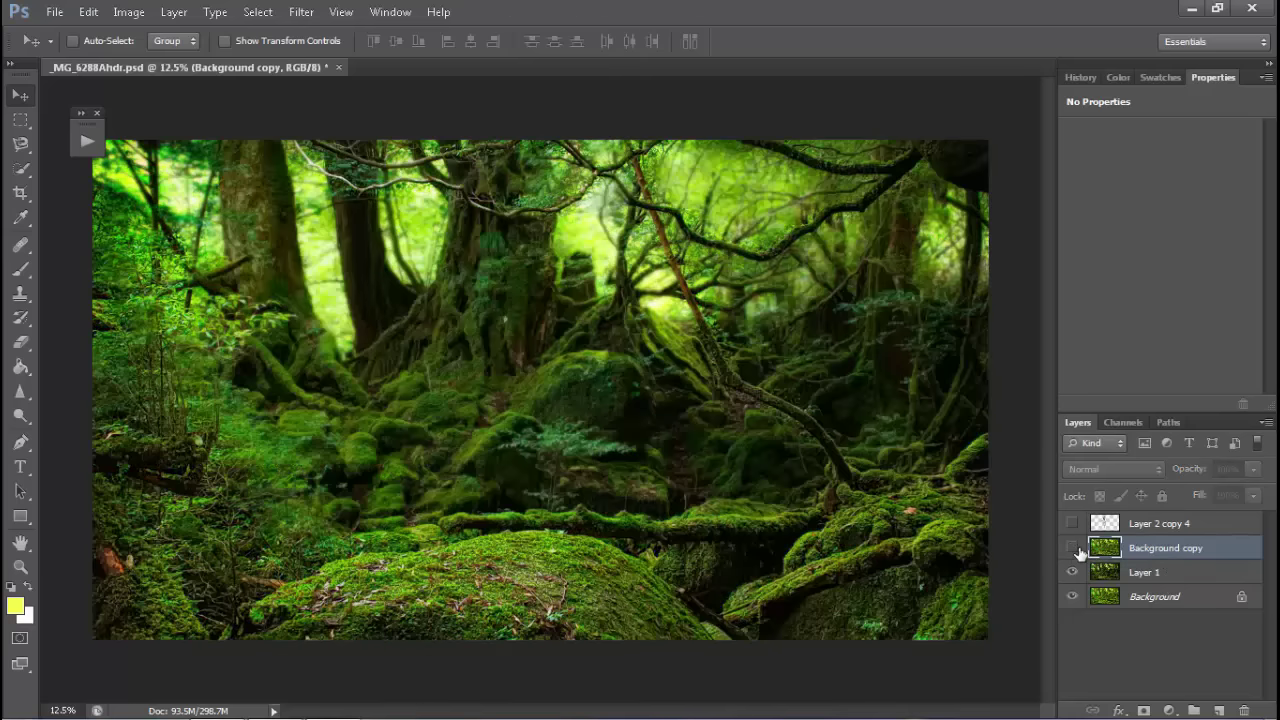
{"action": "left_click", "coordinate": [1072, 547]}
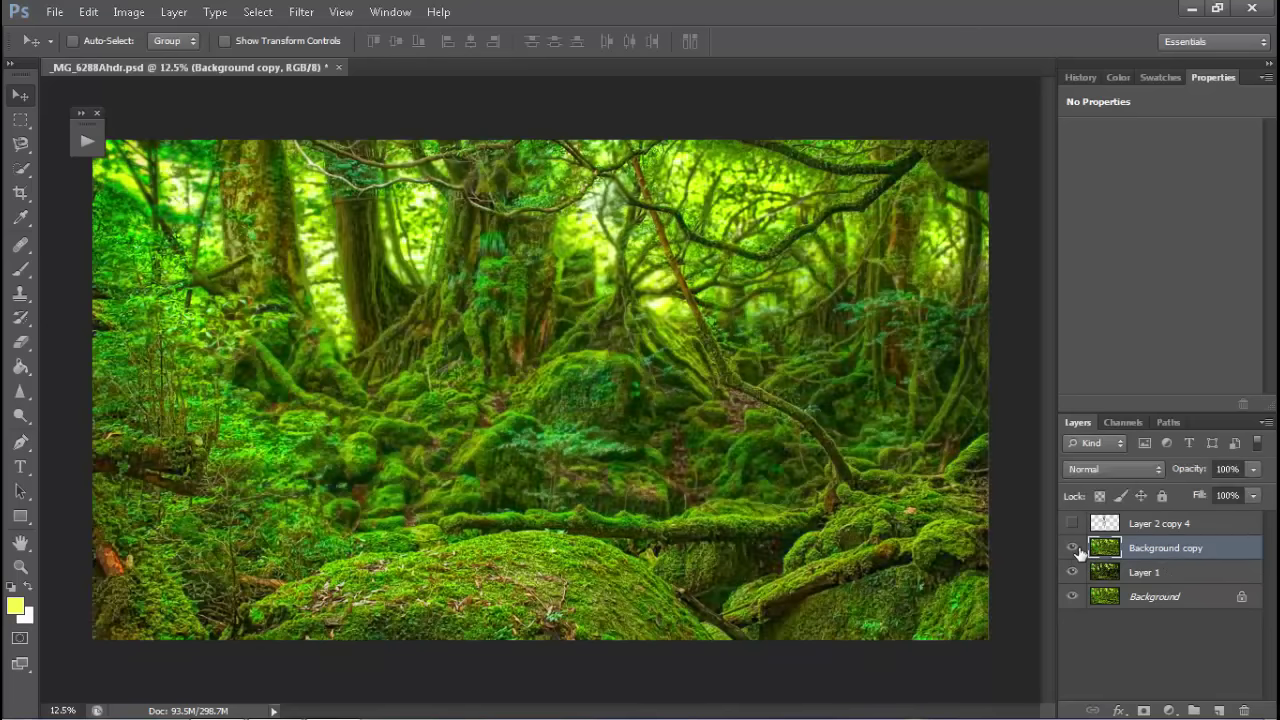
{"action": "left_click", "coordinate": [1072, 547]}
{"action": "left_click", "coordinate": [1074, 548]}
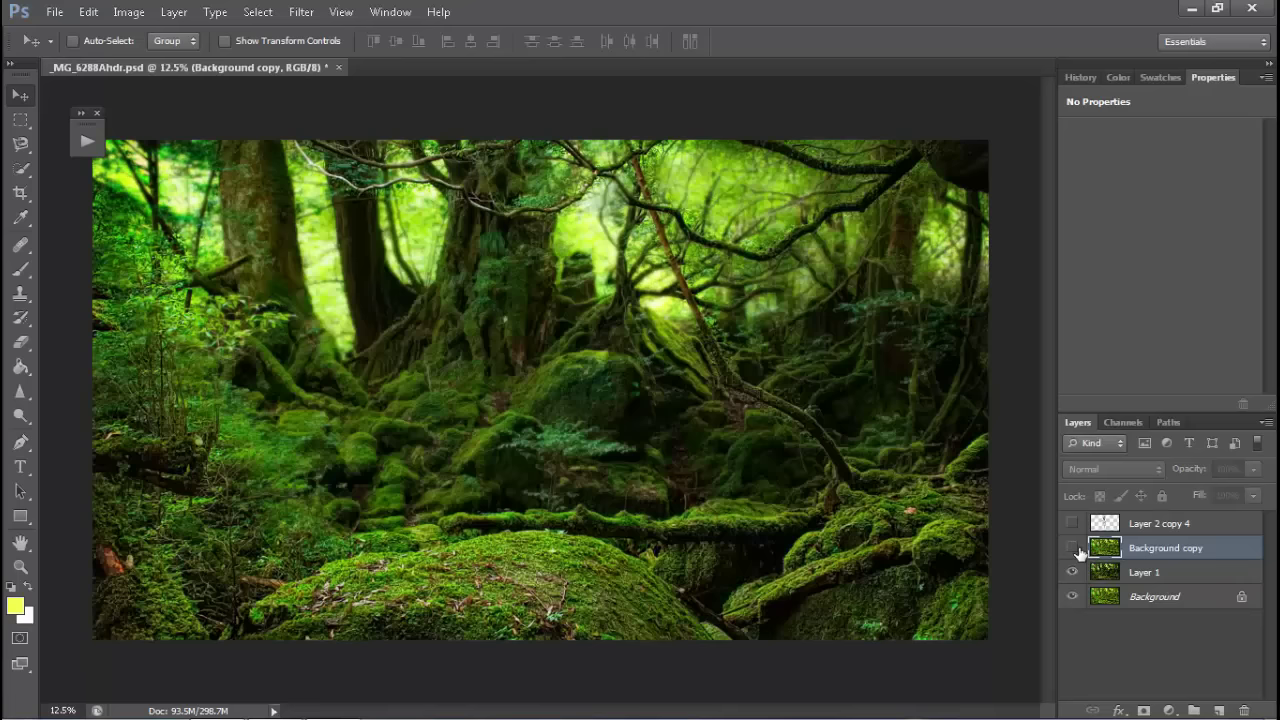
{"action": "left_click", "coordinate": [1072, 547]}
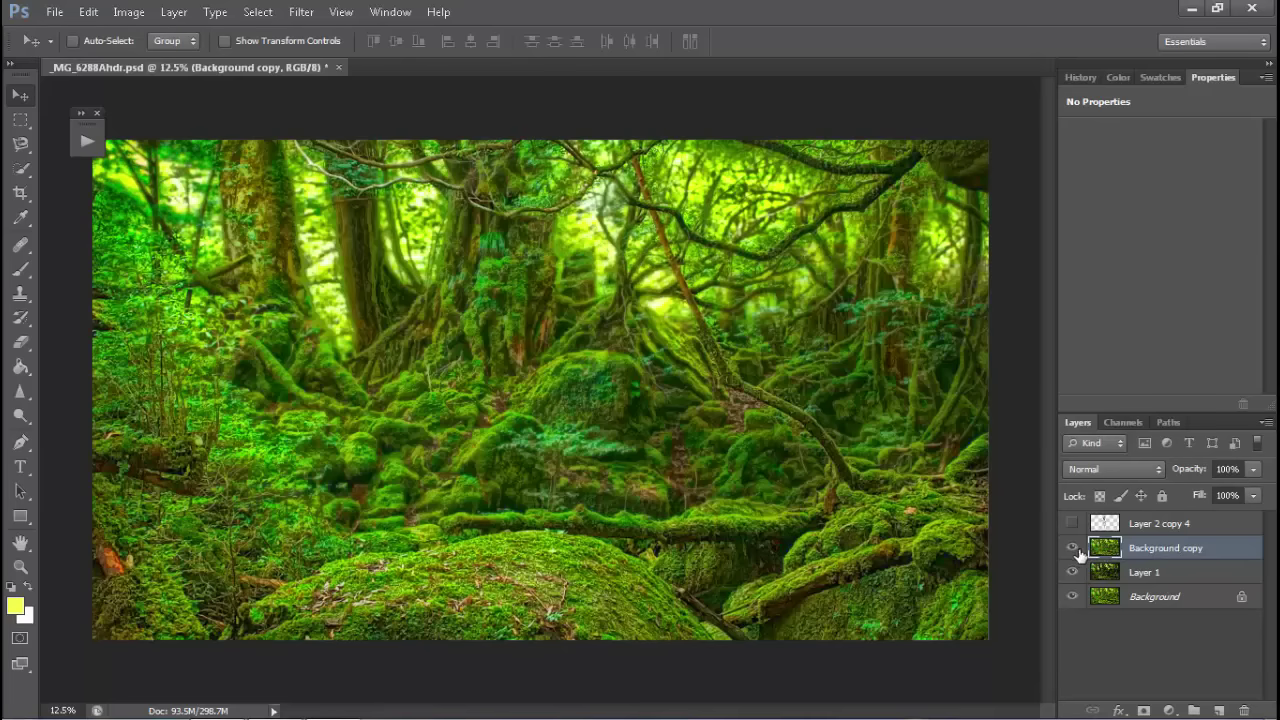
{"action": "left_click", "coordinate": [1161, 573]}
{"action": "left_click", "coordinate": [1172, 549]}
- Add a black mask to Background copy and set up a white brush at 35% opacity
{"action": "left_click", "coordinate": [1143, 711], "text": "alt"}
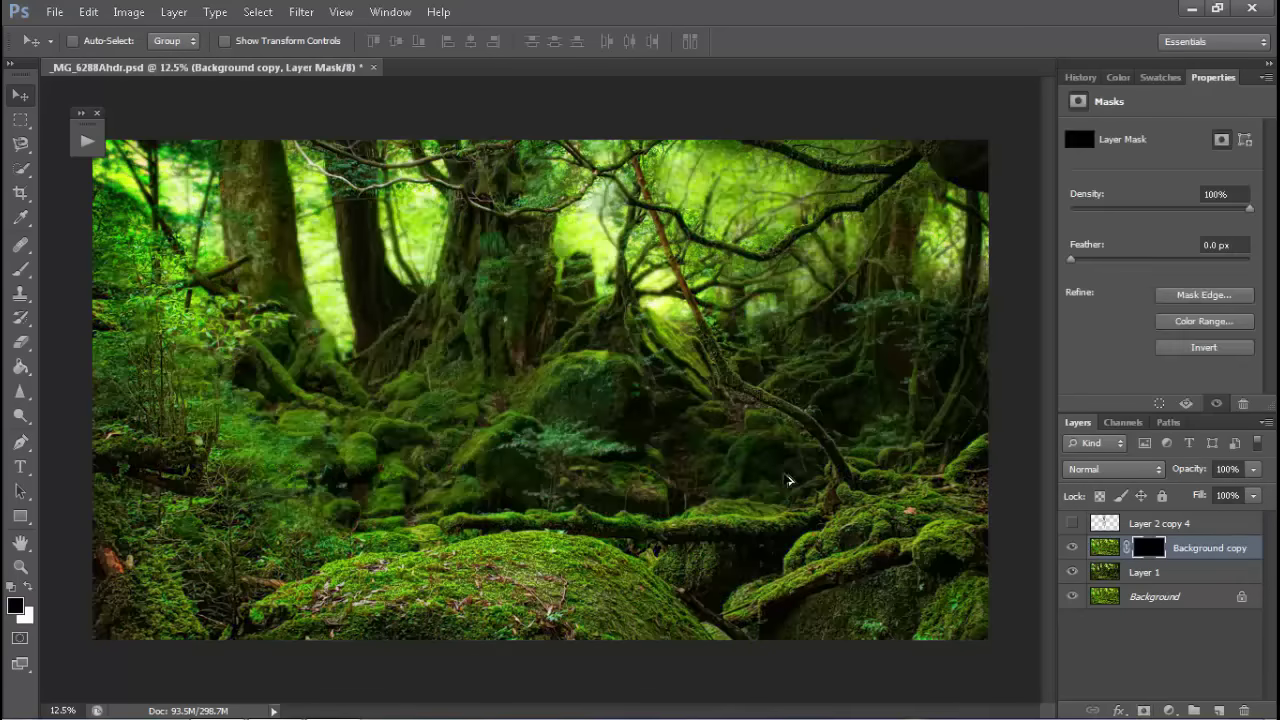
{"action": "key", "text": "b"}
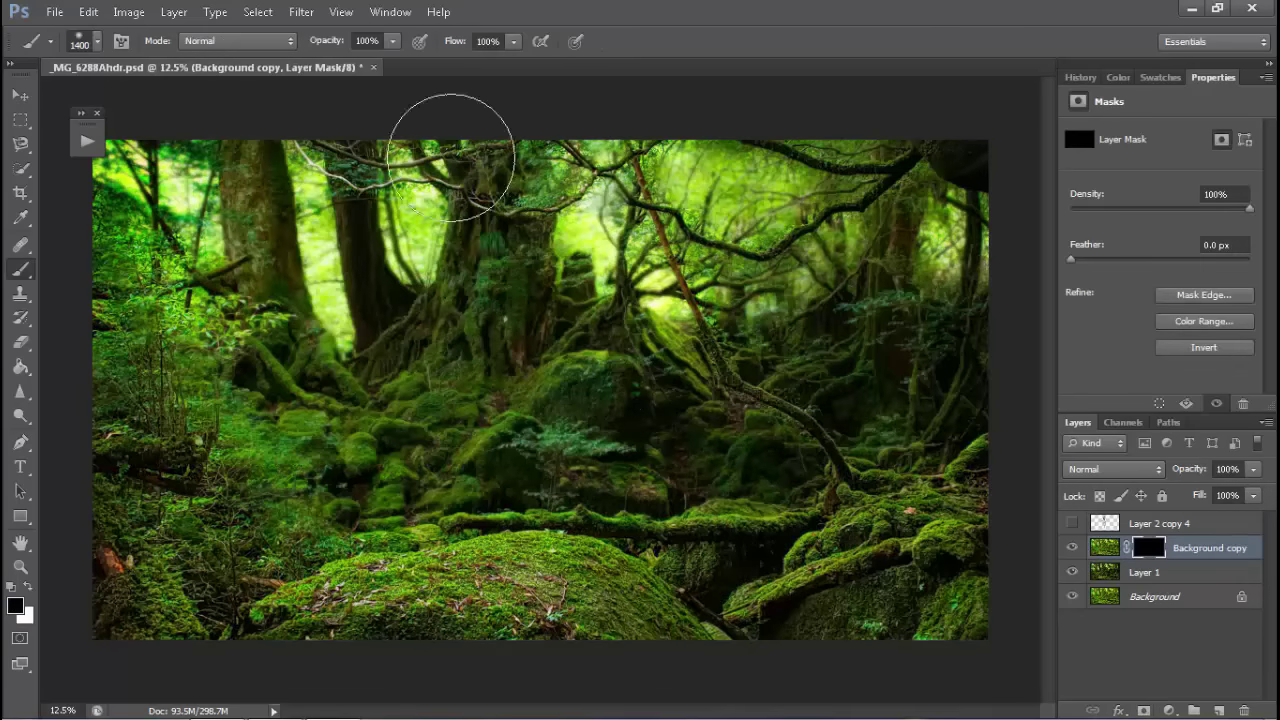
{"action": "left_click", "coordinate": [393, 41]}
{"action": "left_click_drag", "start_coordinate": [371, 82], "coordinate": [331, 62]}
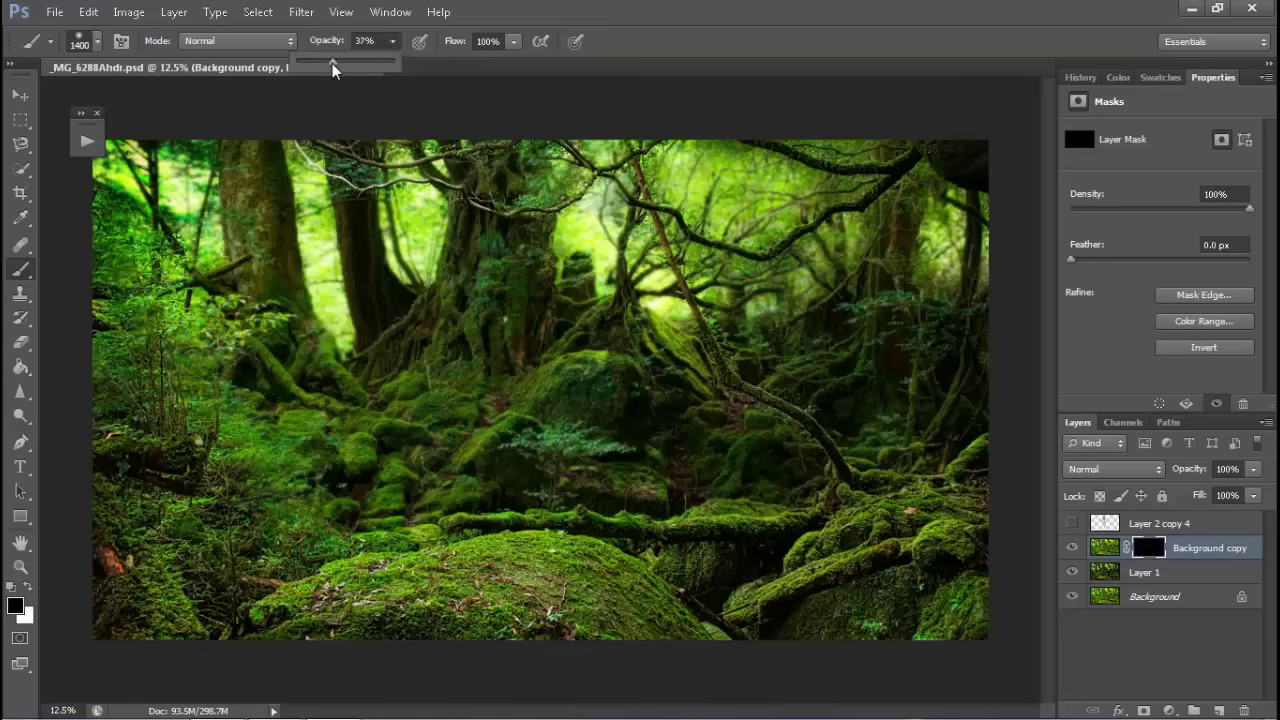
{"action": "key", "text": "x"}
- Paint vivid forest back in through the mask and show the woman cutout layer
{"action": "mouse_move", "coordinate": [486, 414]}
{"action": "left_mouse_down"}
{"action": "mouse_move", "coordinate": [499, 383]}
{"action": "mouse_move", "coordinate": [486, 414]}
{"action": "mouse_move", "coordinate": [563, 343]}
{"action": "mouse_move", "coordinate": [523, 323]}
{"action": "mouse_move", "coordinate": [381, 418]}
{"action": "mouse_move", "coordinate": [616, 427]}
{"action": "mouse_move", "coordinate": [809, 514]}
{"action": "mouse_move", "coordinate": [491, 194]}
{"action": "mouse_move", "coordinate": [540, 336]}
{"action": "mouse_move", "coordinate": [799, 503]}
{"action": "mouse_move", "coordinate": [430, 200]}
{"action": "mouse_move", "coordinate": [514, 186]}
{"action": "mouse_move", "coordinate": [529, 541]}
{"action": "mouse_move", "coordinate": [476, 390]}
{"action": "mouse_move", "coordinate": [395, 503]}
{"action": "mouse_move", "coordinate": [557, 471]}
{"action": "mouse_move", "coordinate": [601, 532]}
{"action": "left_mouse_up"}
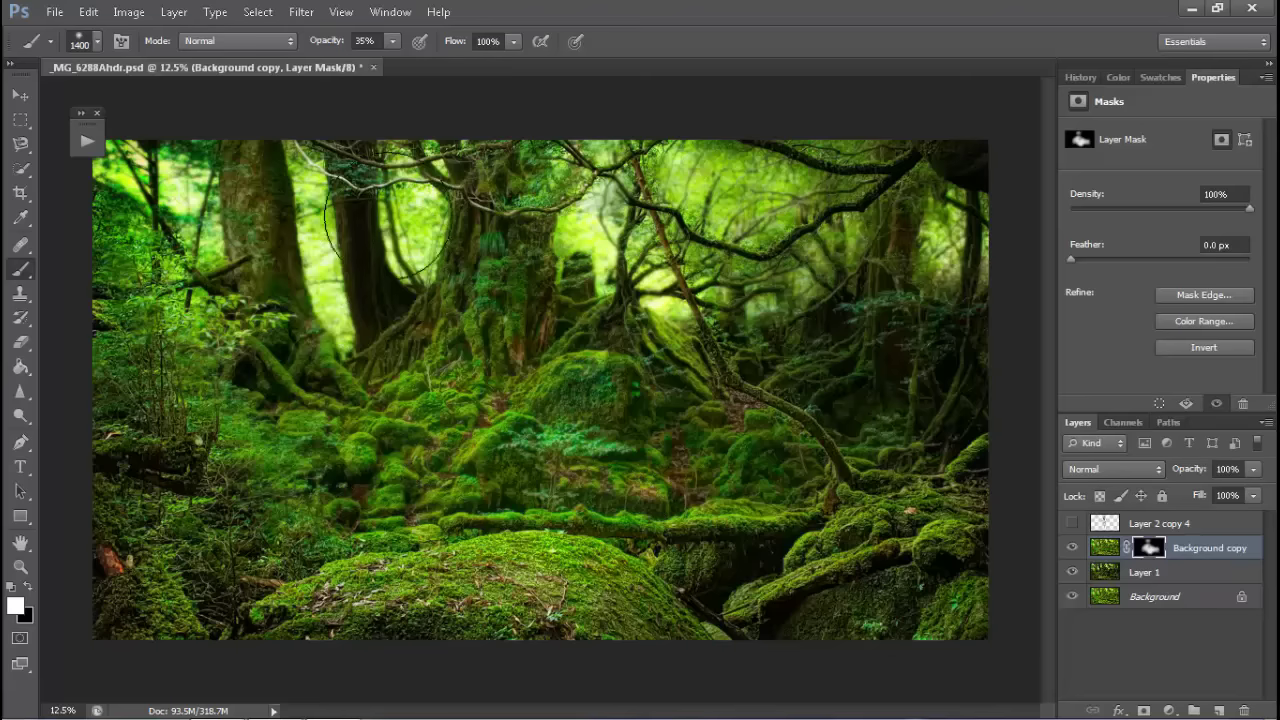
{"action": "left_click_drag", "start_coordinate": [471, 150], "coordinate": [395, 260]}
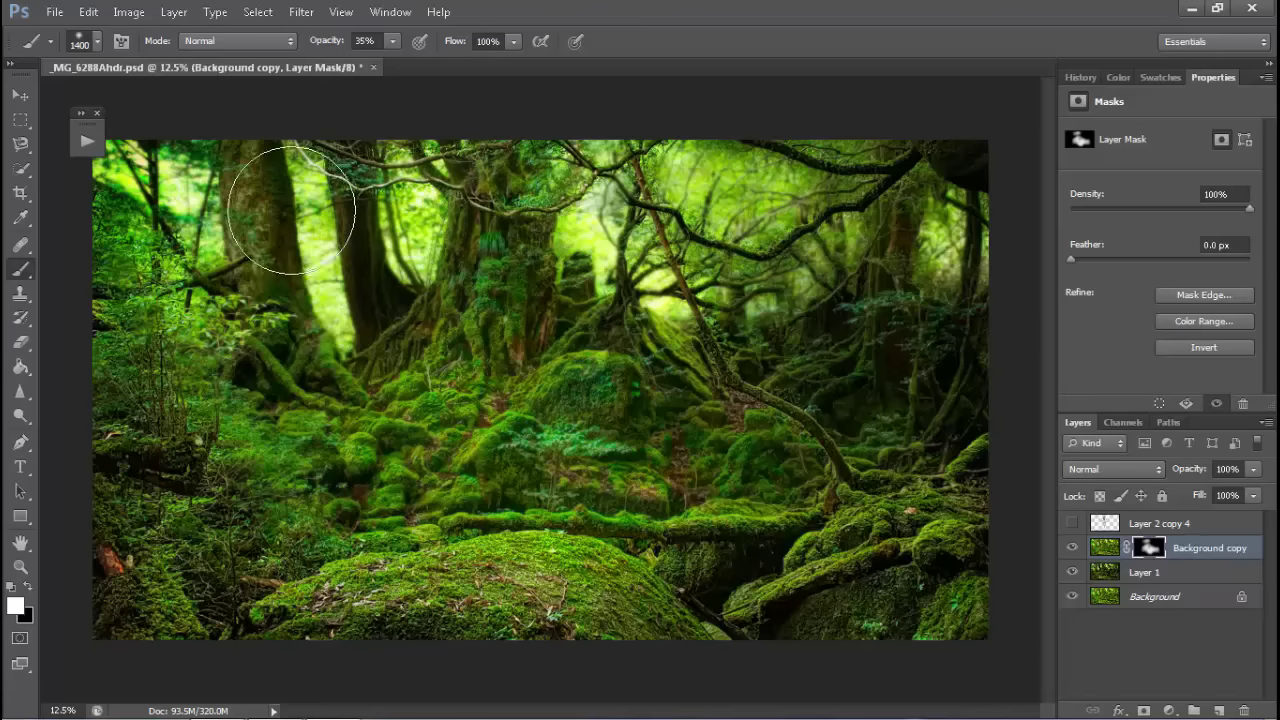
{"action": "left_click_drag", "start_coordinate": [194, 443], "coordinate": [271, 508]}
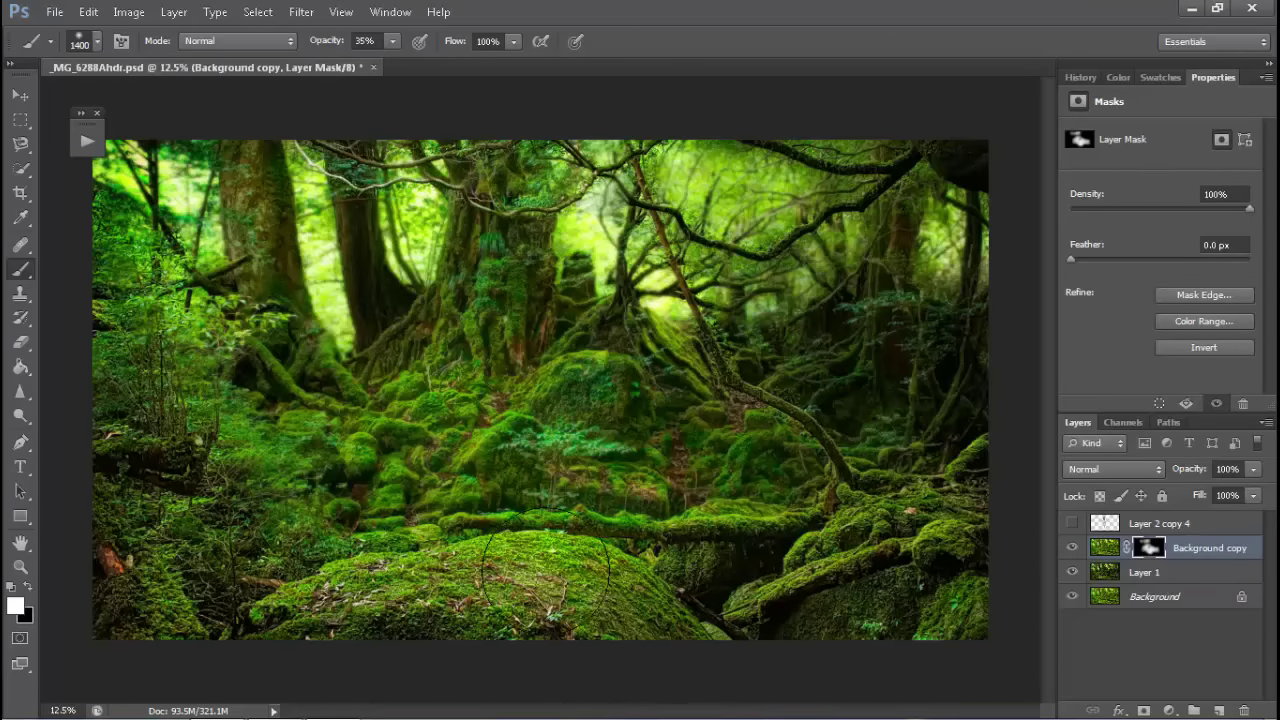
{"action": "left_click", "coordinate": [1072, 524]}
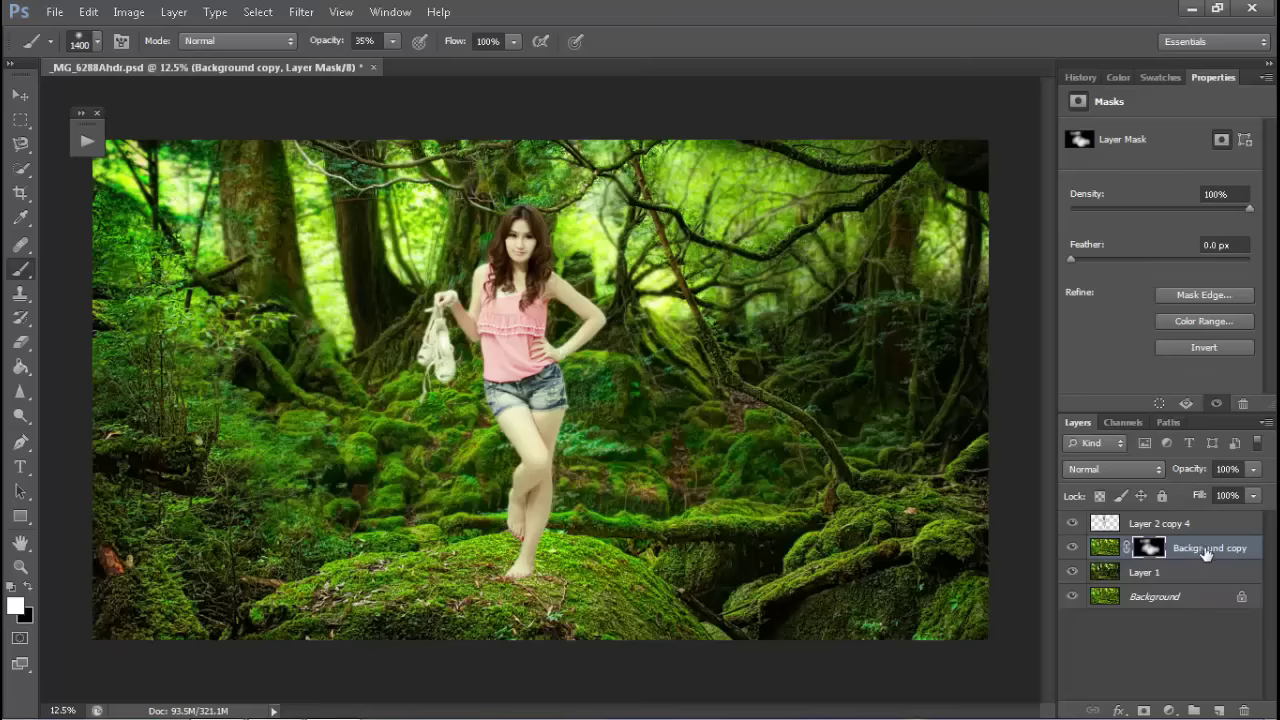
- Target Background copy's pixels instead of its mask and merge it down into Layer 1
{"action": "key", "text": "ctrl+2"}
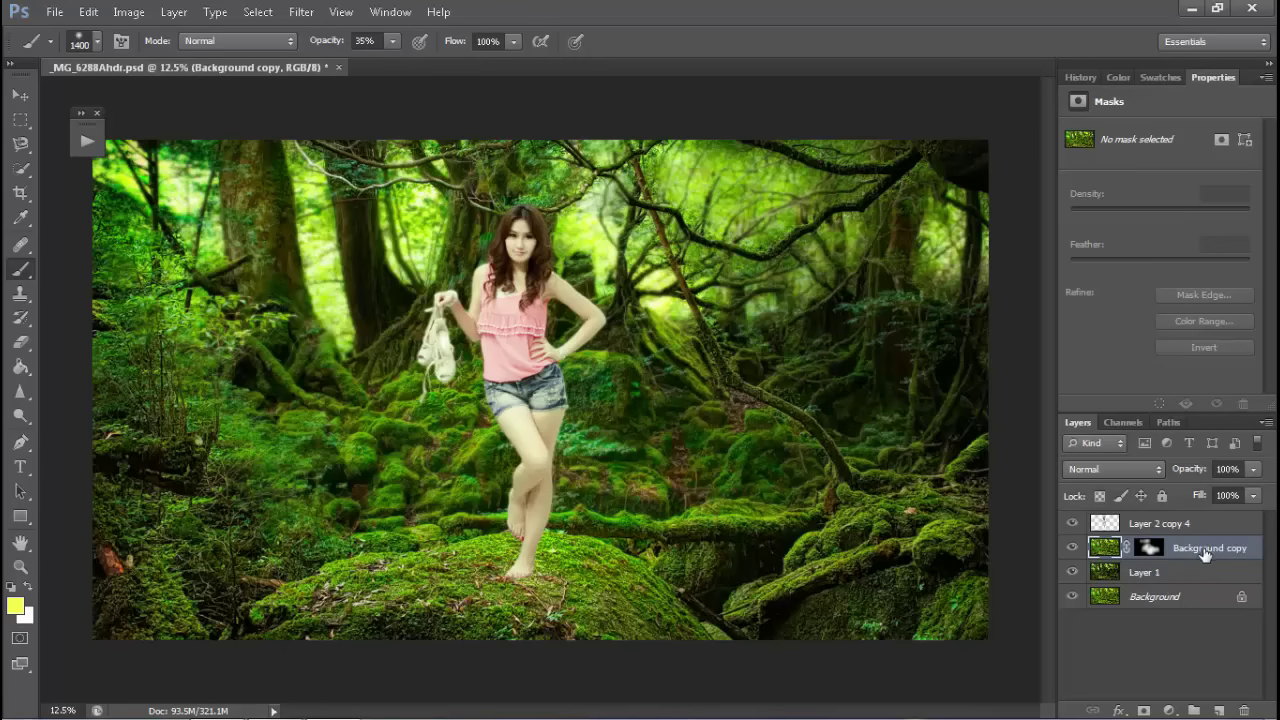
{"action": "key", "text": "ctrl+e"}
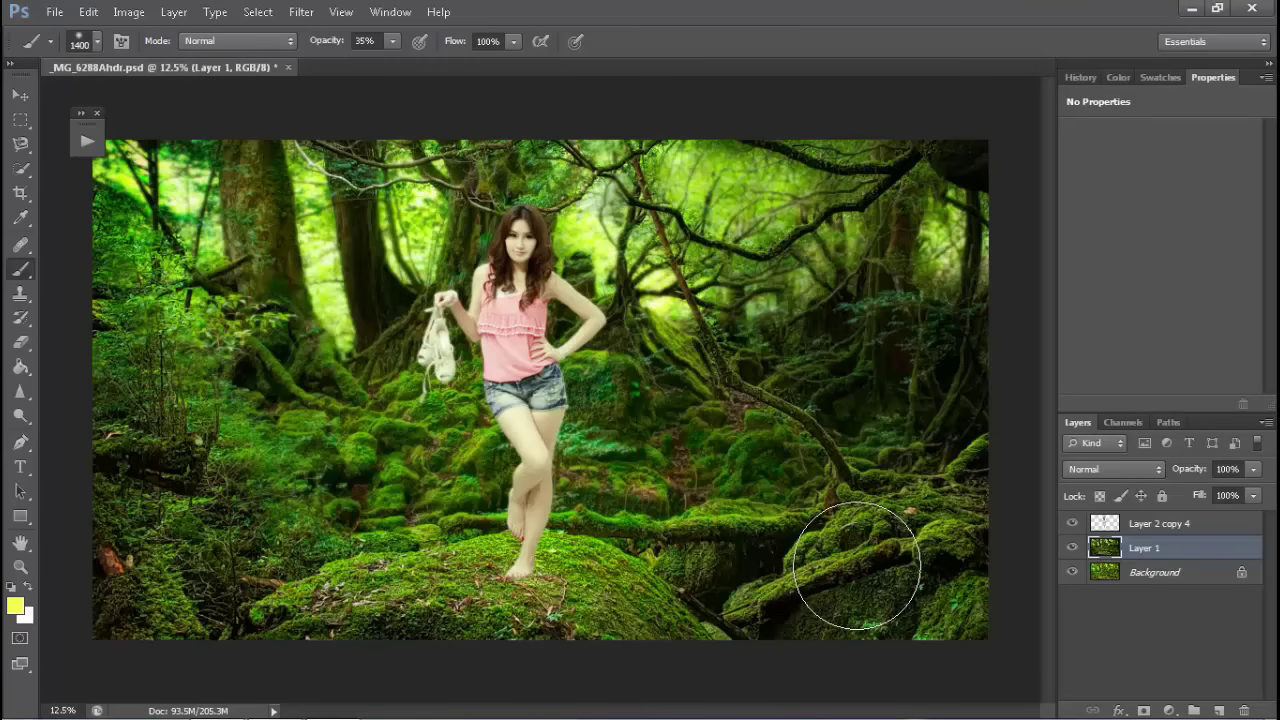
- Duplicate Layer 1 and set the copy to Multiply blending at 65% opacity
{"action": "key", "text": "ctrl+j"}
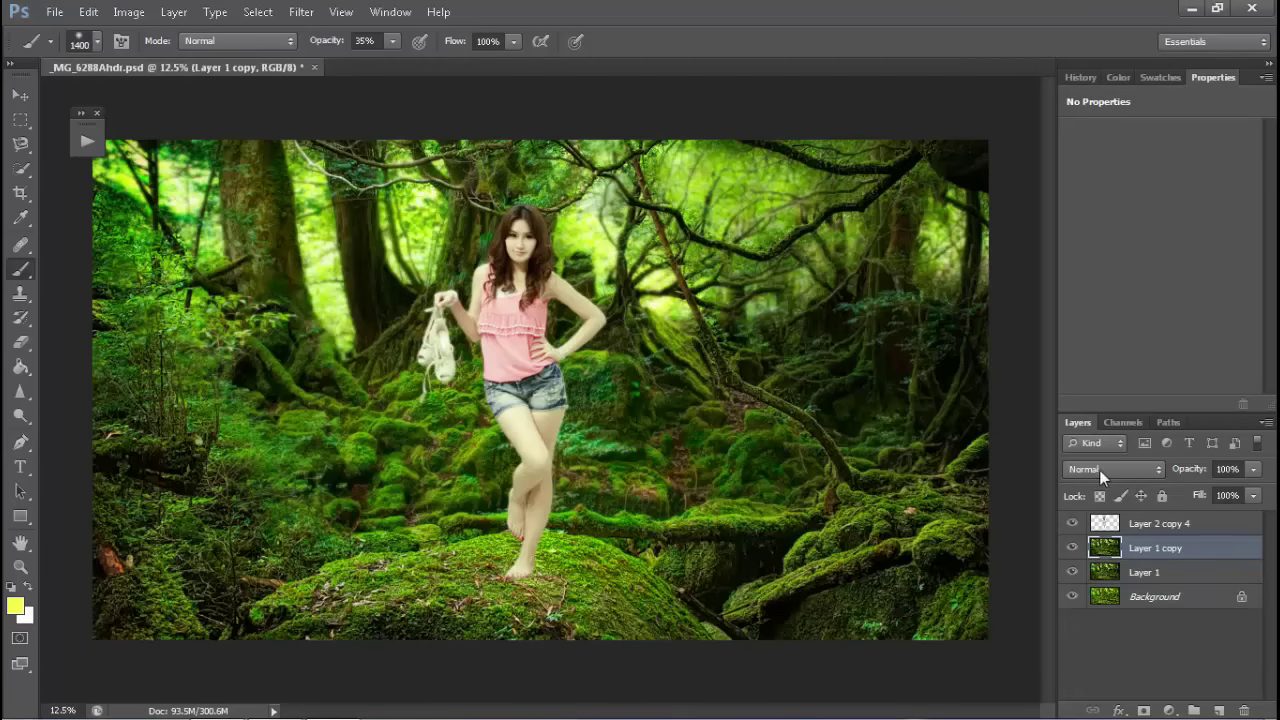
{"action": "left_click", "coordinate": [1102, 470]}
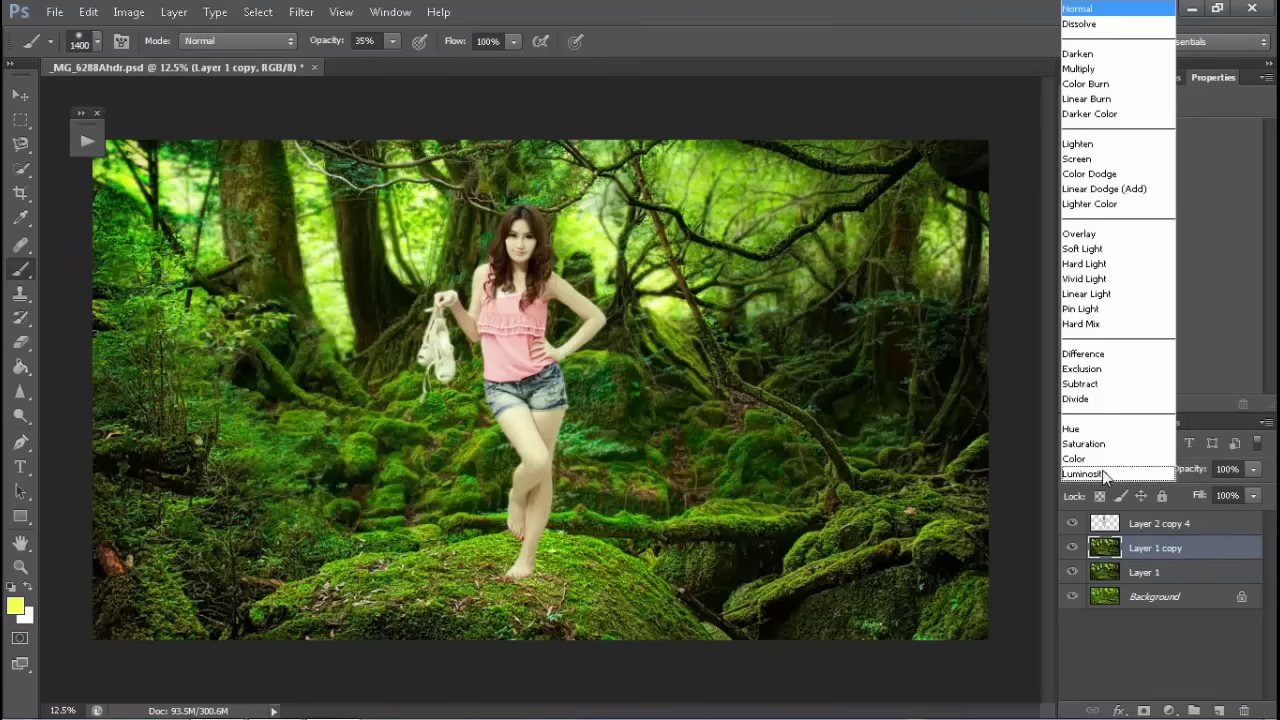
{"action": "left_click", "coordinate": [1124, 69]}
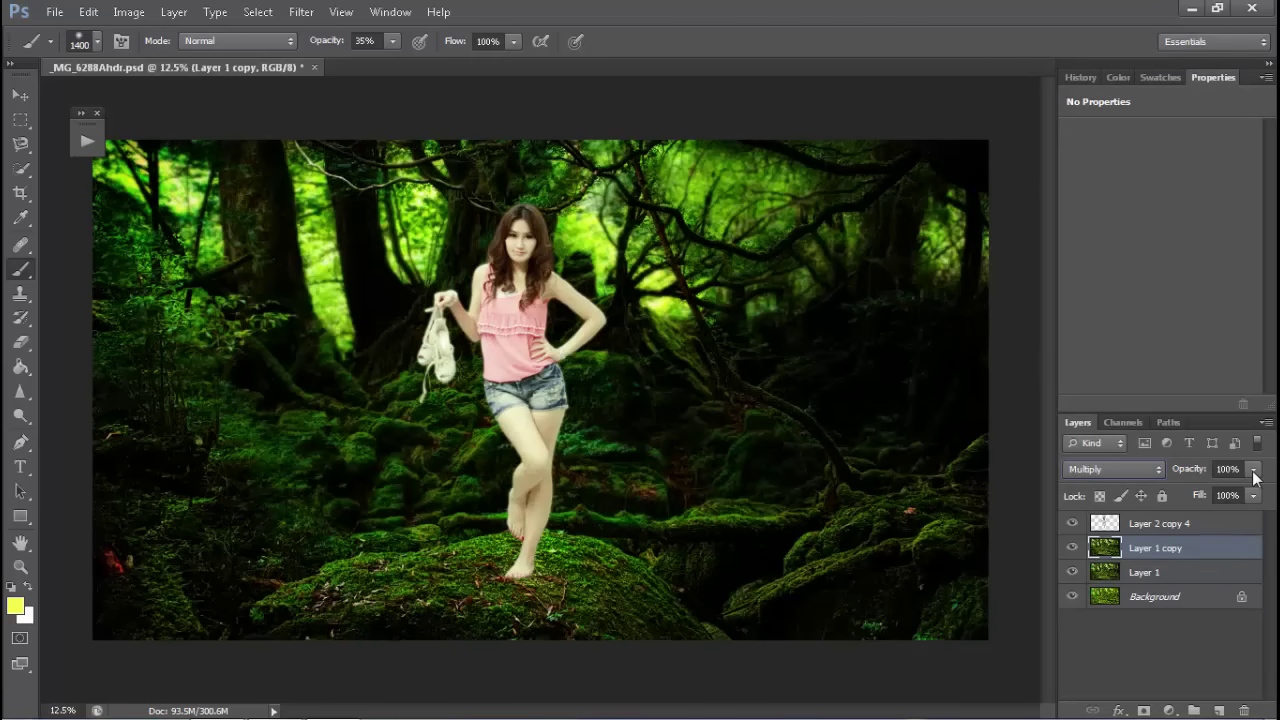
{"action": "left_click", "coordinate": [1253, 470]}
{"action": "left_click", "coordinate": [1232, 487]}
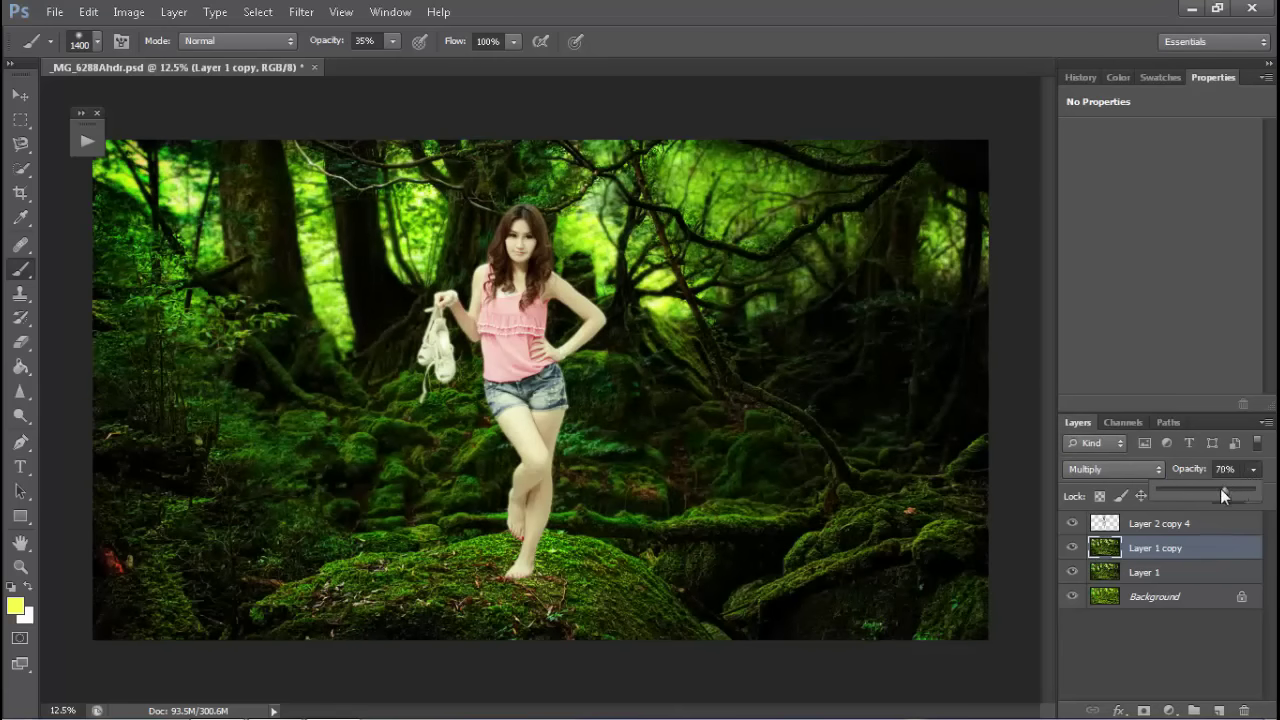
{"action": "left_click_drag", "start_coordinate": [1221, 490], "coordinate": [1219, 490]}
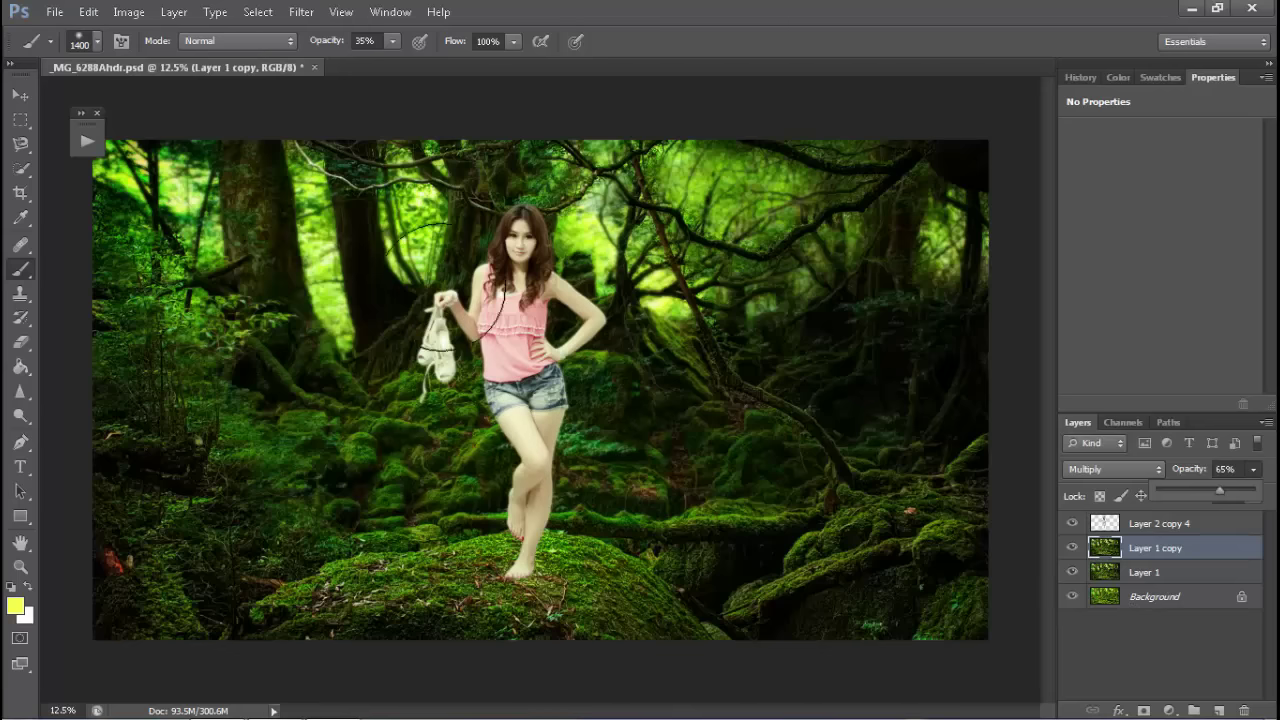
- Mask Layer 1 copy and paint black with a 2000 px brush at 82% opacity around the woman
{"action": "left_click", "coordinate": [1145, 711]}
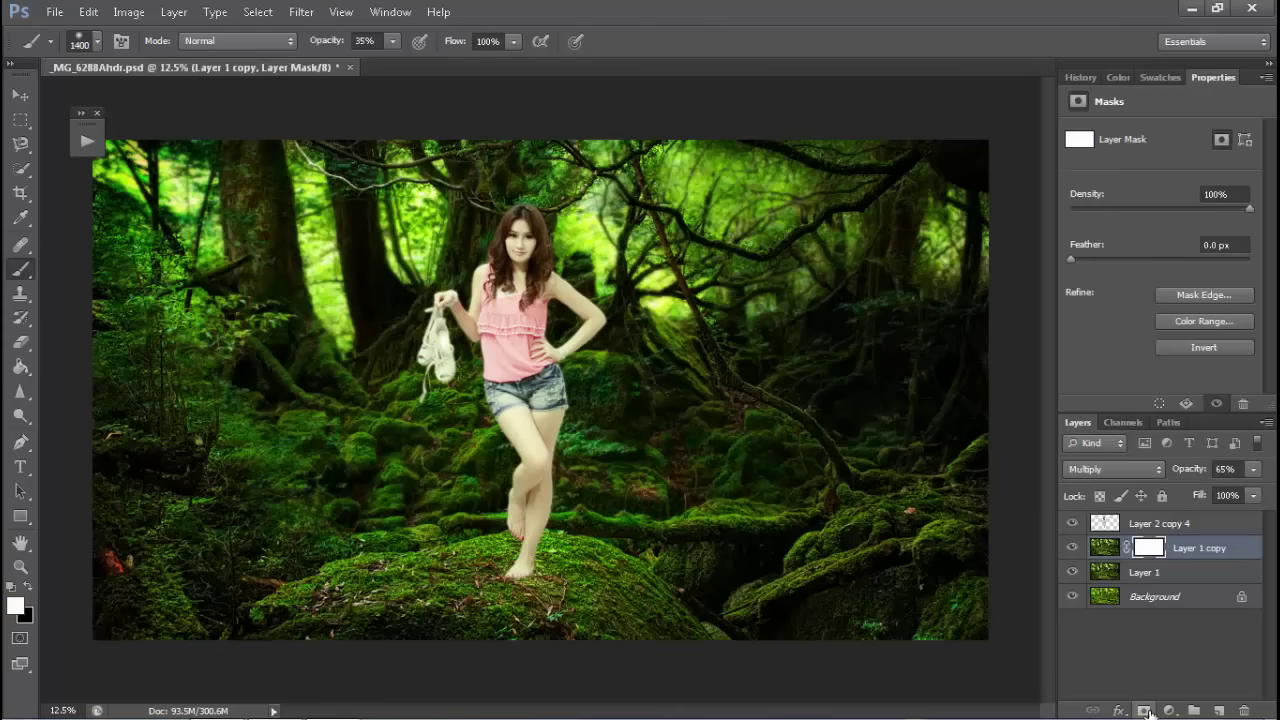
{"action": "key", "text": "x"}
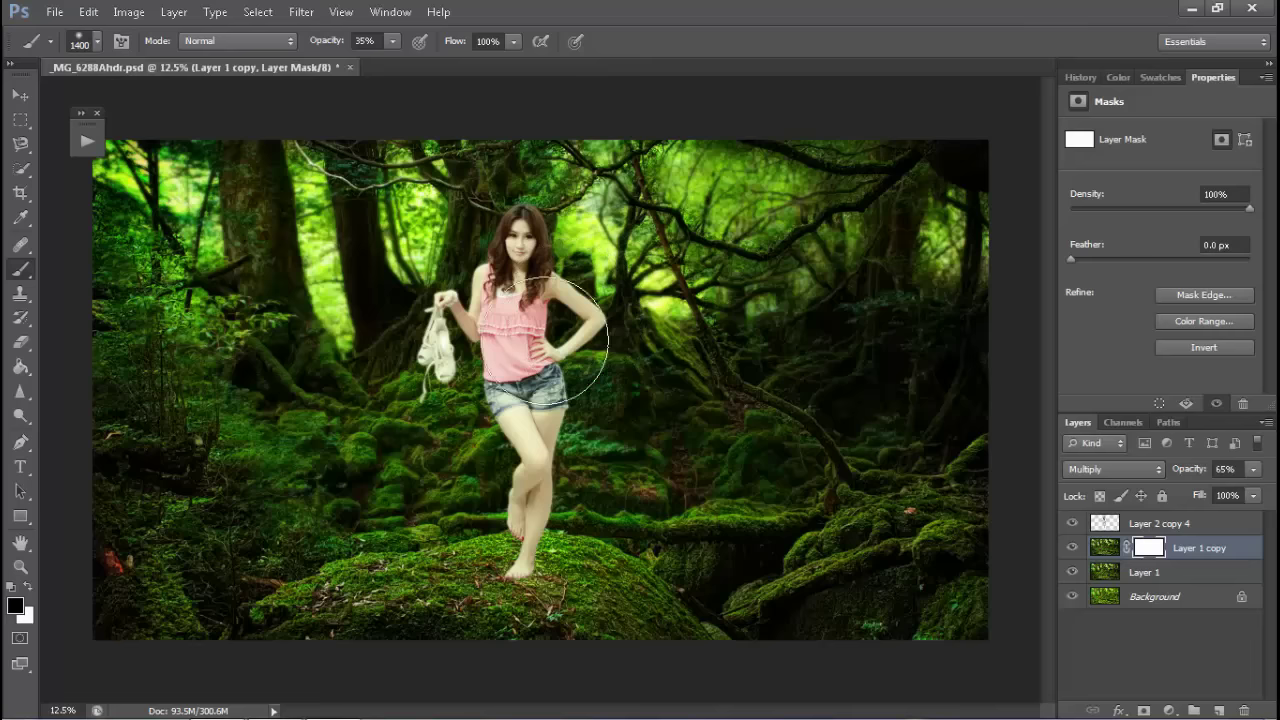
{"action": "key", "text": "bracketright"}
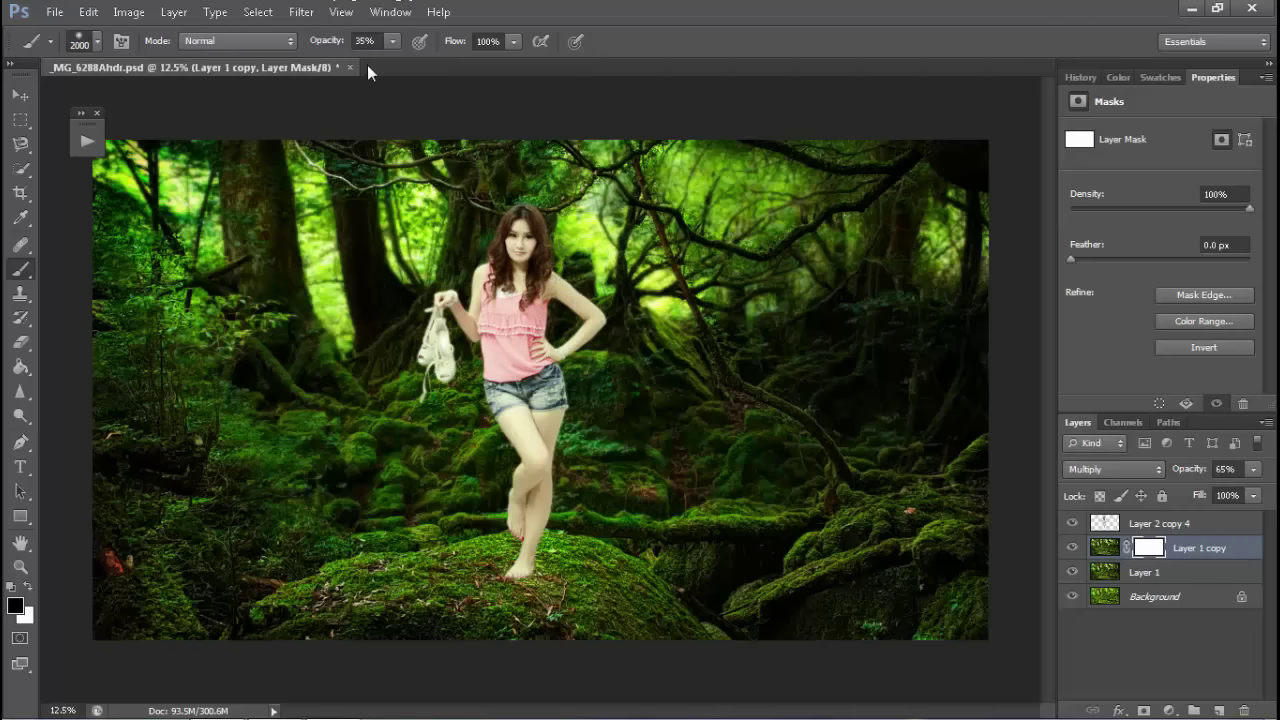
{"action": "key", "text": "bracketright"}
{"action": "key", "text": "bracketright"}
{"action": "key", "text": "bracketright"}
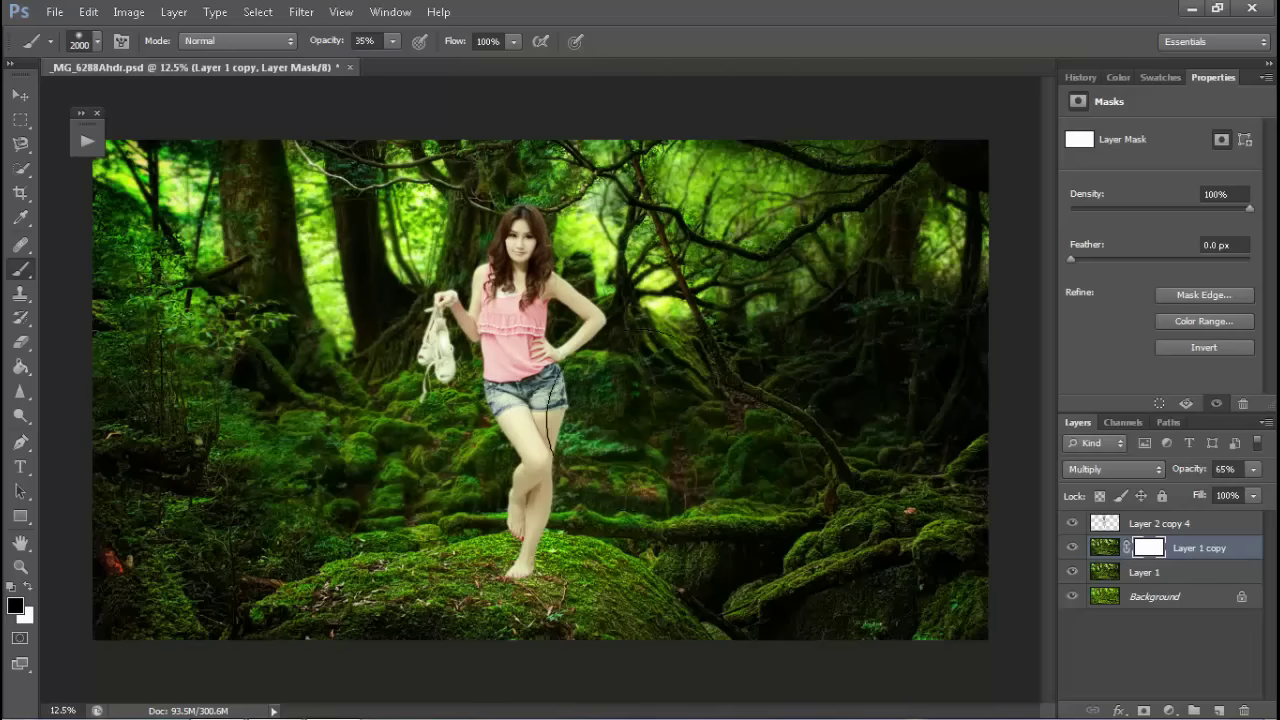
{"action": "left_click_drag", "start_coordinate": [505, 570], "coordinate": [440, 175]}
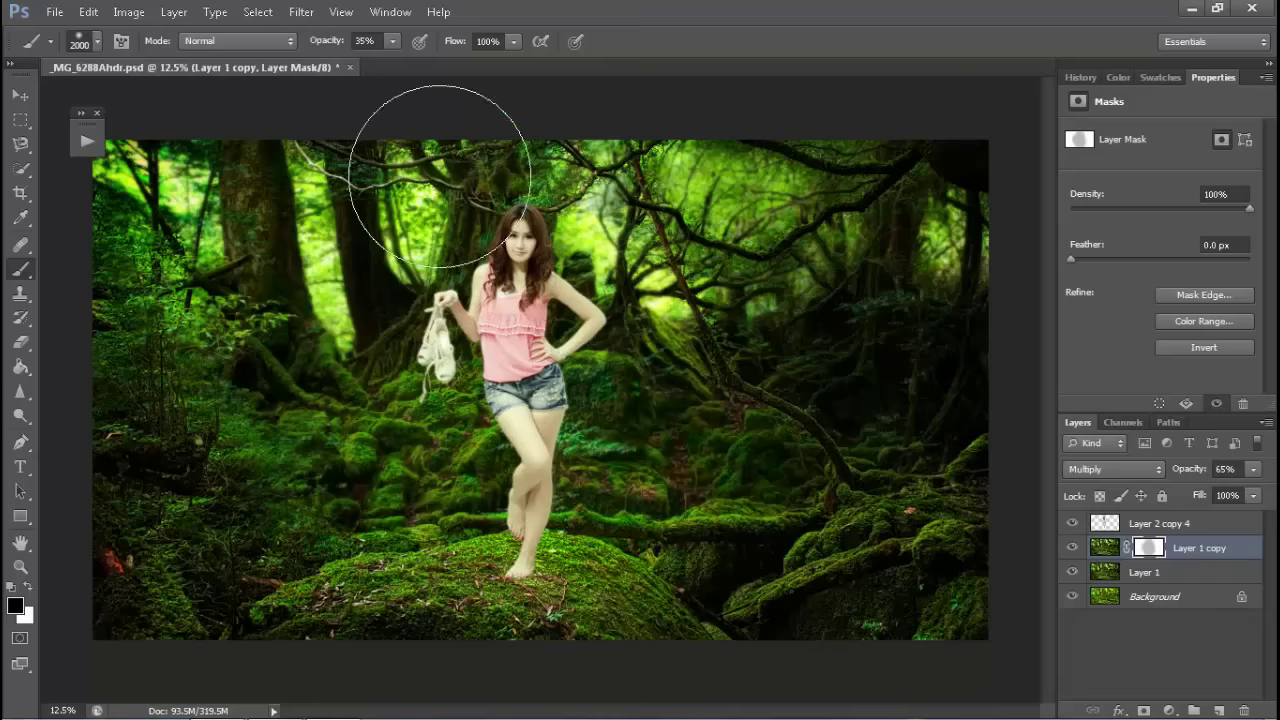
{"action": "left_click", "coordinate": [394, 40]}
{"action": "left_click_drag", "start_coordinate": [438, 66], "coordinate": [440, 68]}
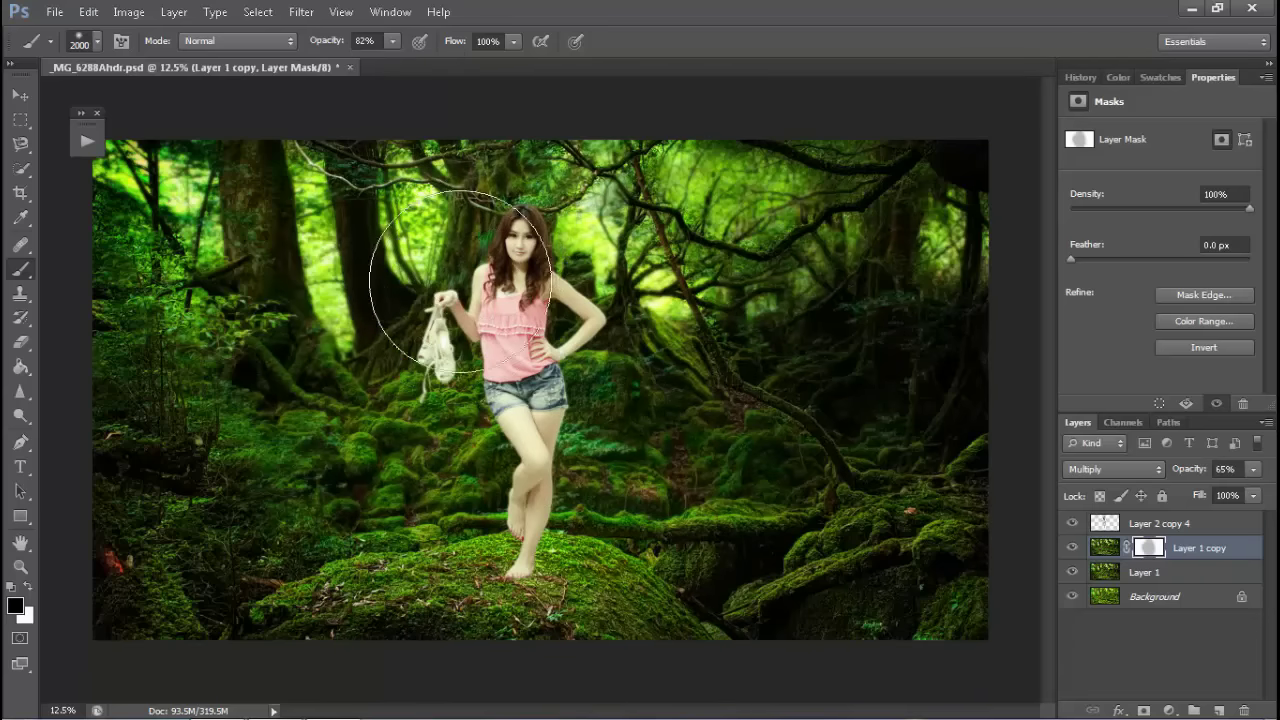
{"action": "left_click_drag", "start_coordinate": [565, 330], "coordinate": [530, 355]}
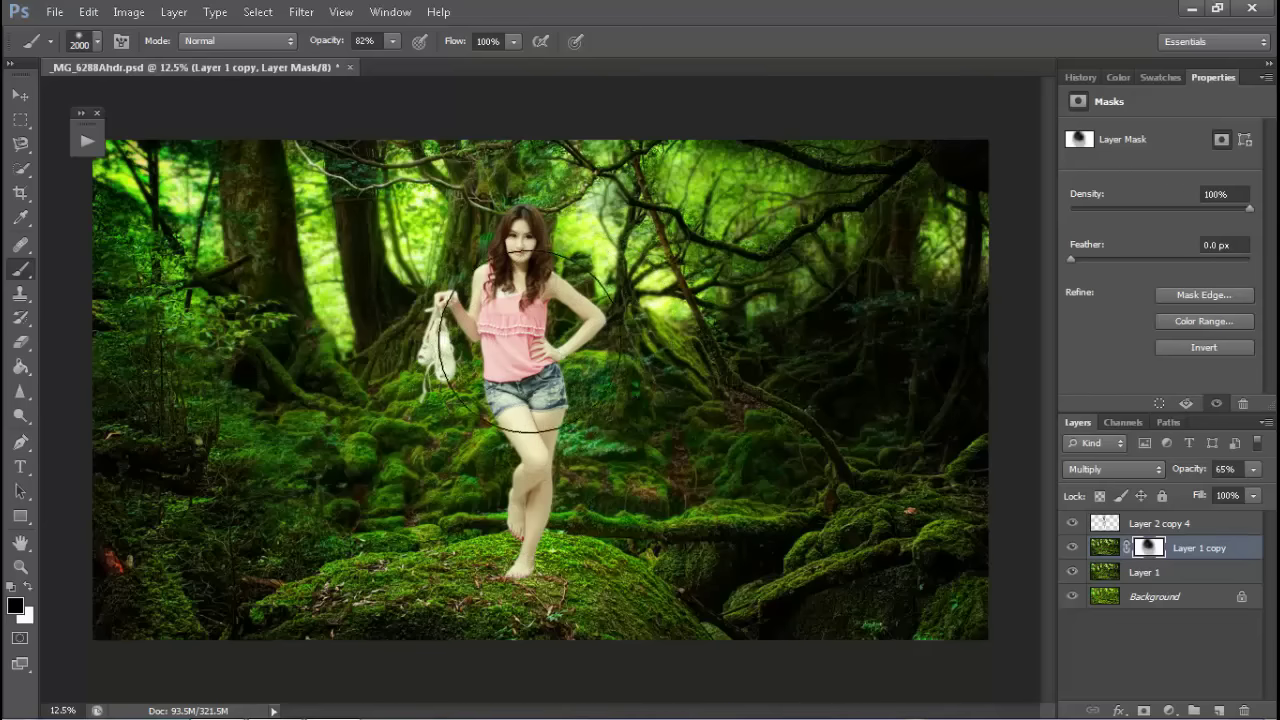
- Paint more mask areas with 1100 and 250 px brushes across the forest, then select Layer 2 copy 4
{"action": "key", "text": "bracketleft"}
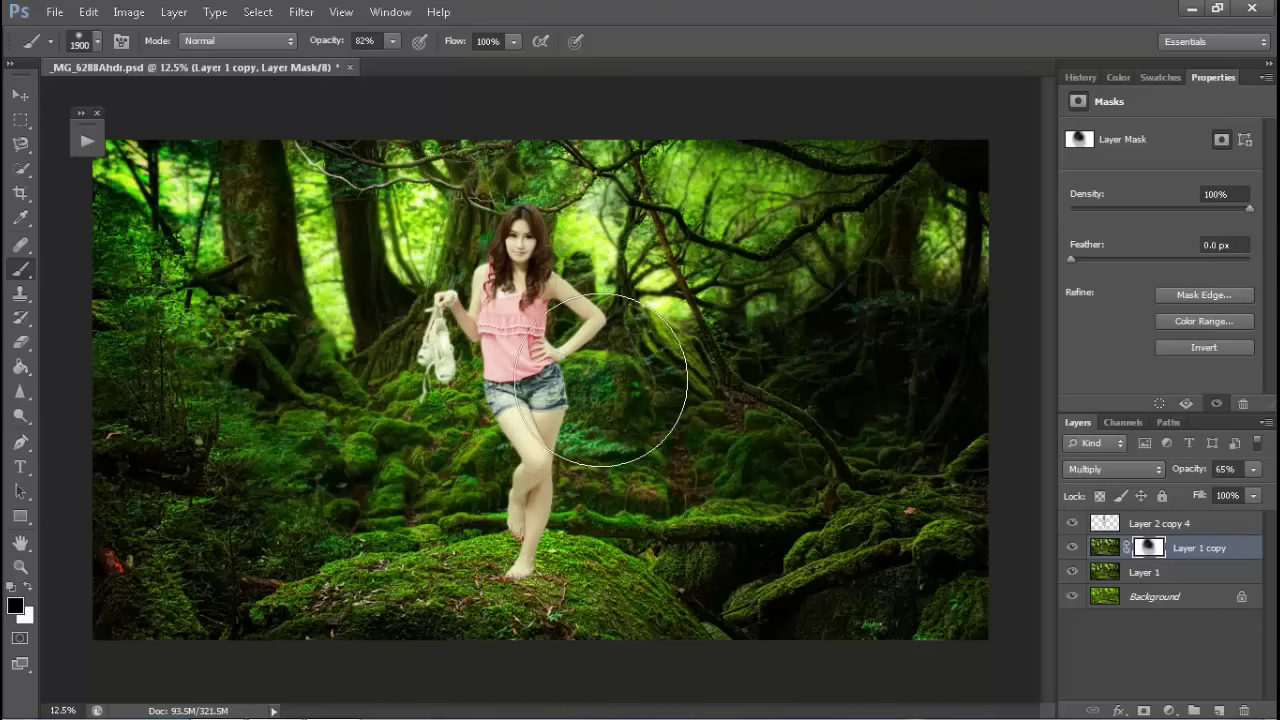
{"action": "key", "text": "bracketleft"}
{"action": "key", "text": "bracketleft"}
{"action": "key", "text": "bracketleft"}
{"action": "key", "text": "bracketleft"}
{"action": "key", "text": "bracketleft"}
{"action": "key", "text": "bracketleft"}
{"action": "key", "text": "bracketleft"}
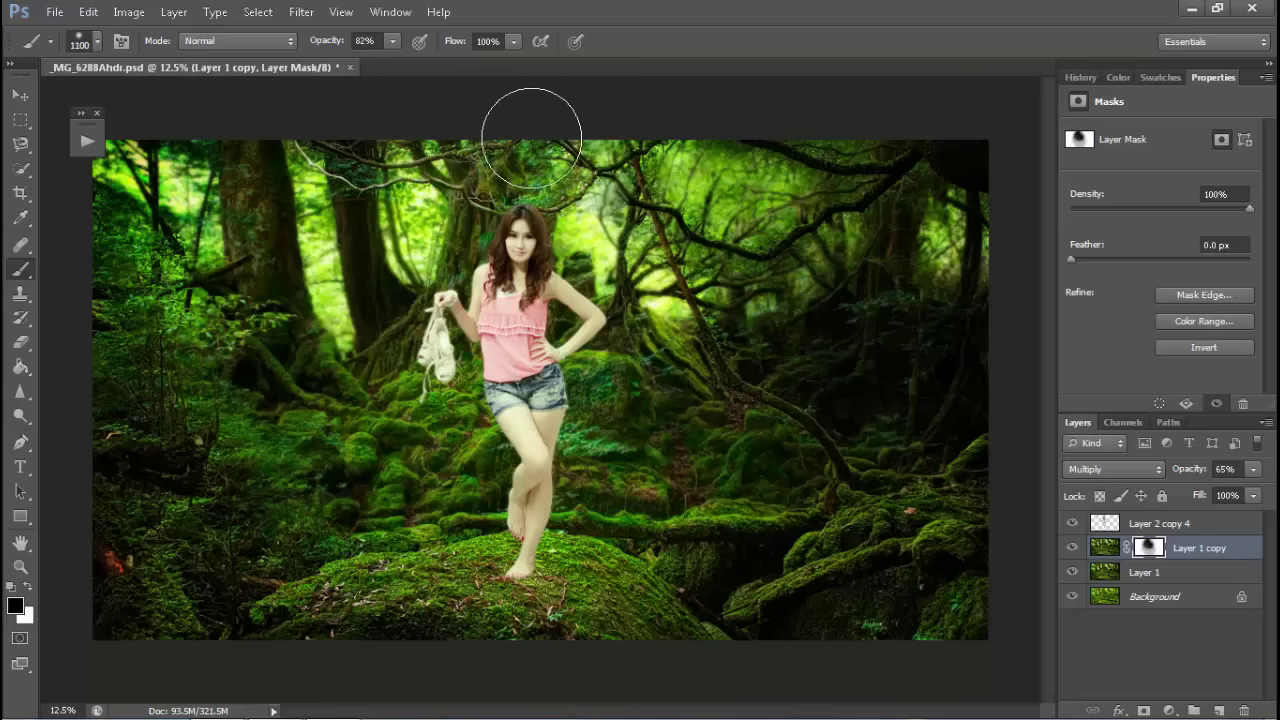
{"action": "mouse_move", "coordinate": [630, 380]}
{"action": "left_mouse_down"}
{"action": "mouse_move", "coordinate": [671, 429]}
{"action": "mouse_move", "coordinate": [660, 377]}
{"action": "mouse_move", "coordinate": [834, 523]}
{"action": "mouse_move", "coordinate": [877, 486]}
{"action": "mouse_move", "coordinate": [878, 518]}
{"action": "mouse_move", "coordinate": [829, 557]}
{"action": "left_mouse_up"}
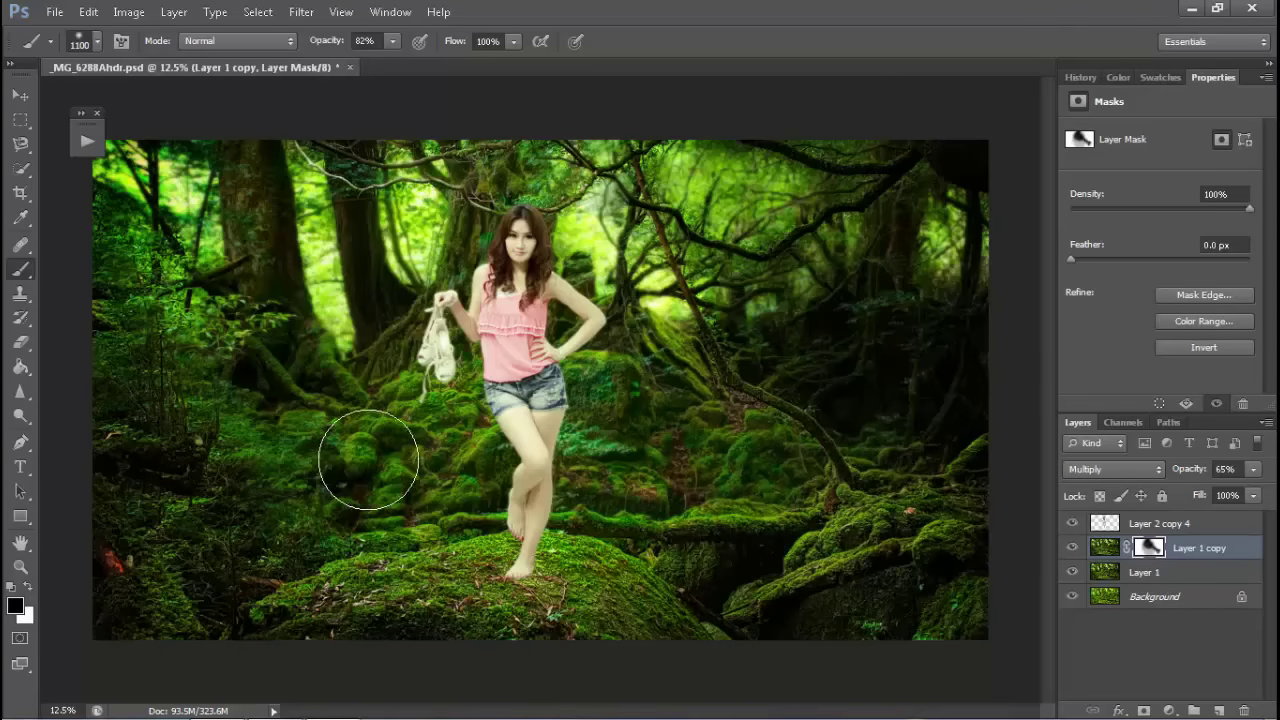
{"action": "mouse_move", "coordinate": [371, 410]}
{"action": "left_mouse_down"}
{"action": "mouse_move", "coordinate": [244, 497]}
{"action": "mouse_move", "coordinate": [229, 466]}
{"action": "mouse_move", "coordinate": [266, 557]}
{"action": "mouse_move", "coordinate": [177, 406]}
{"action": "left_mouse_up"}
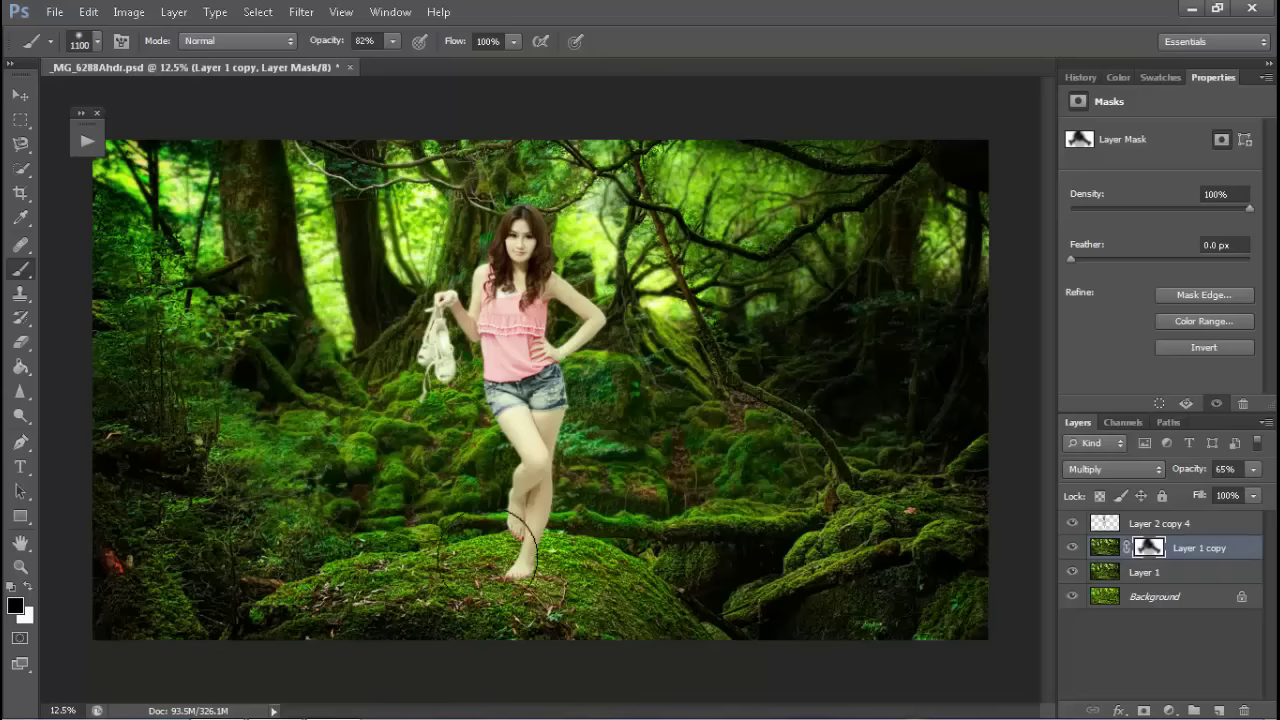
{"action": "mouse_move", "coordinate": [229, 320]}
{"action": "left_mouse_down"}
{"action": "mouse_move", "coordinate": [213, 343]}
{"action": "mouse_move", "coordinate": [188, 288]}
{"action": "left_mouse_up"}
{"action": "left_click_drag", "start_coordinate": [797, 247], "coordinate": [885, 420]}
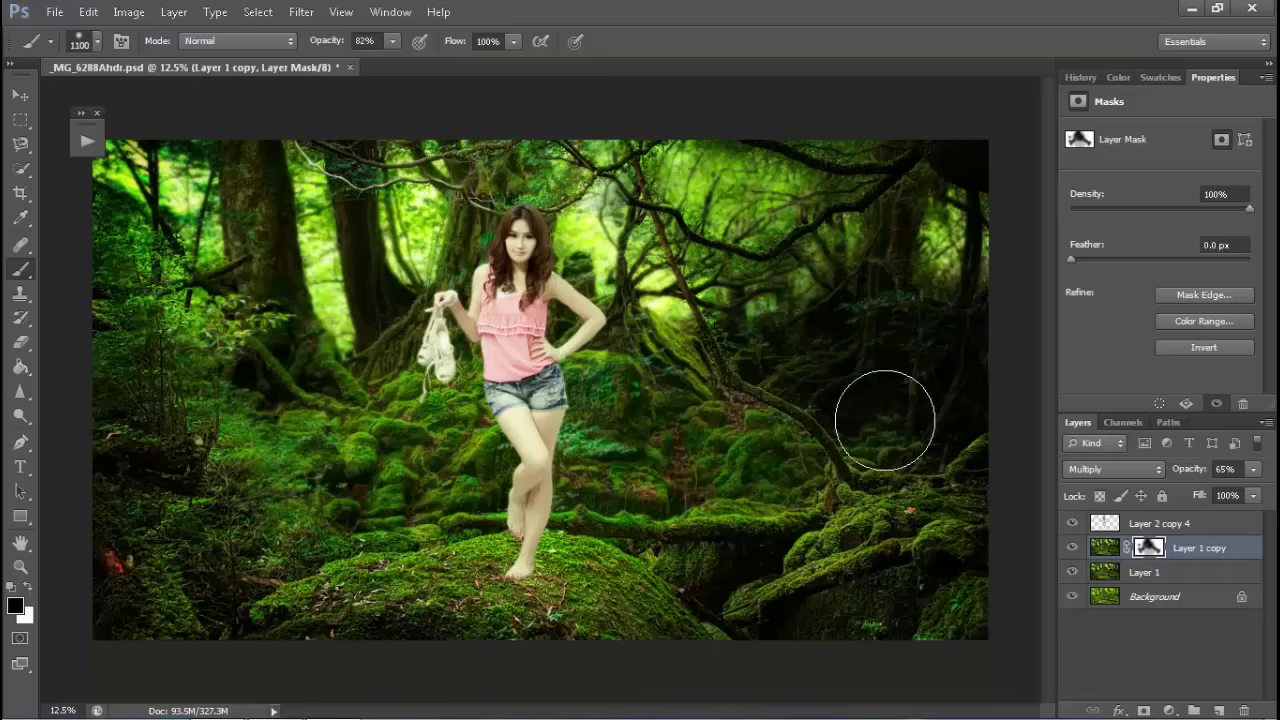
{"action": "key", "text": "bracketleft"}
{"action": "key", "text": "bracketleft"}
{"action": "key", "text": "bracketleft"}
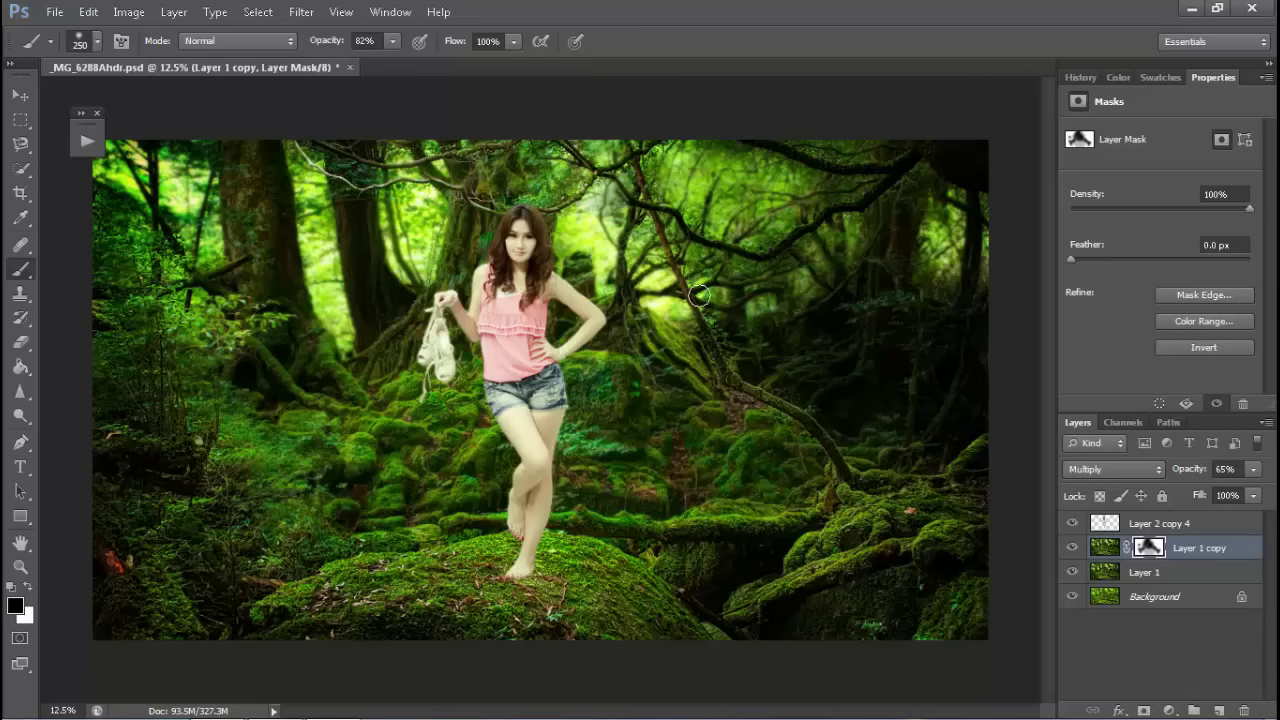
{"action": "mouse_move", "coordinate": [327, 251]}
{"action": "left_mouse_down"}
{"action": "mouse_move", "coordinate": [156, 378]}
{"action": "mouse_move", "coordinate": [308, 535]}
{"action": "left_mouse_up"}
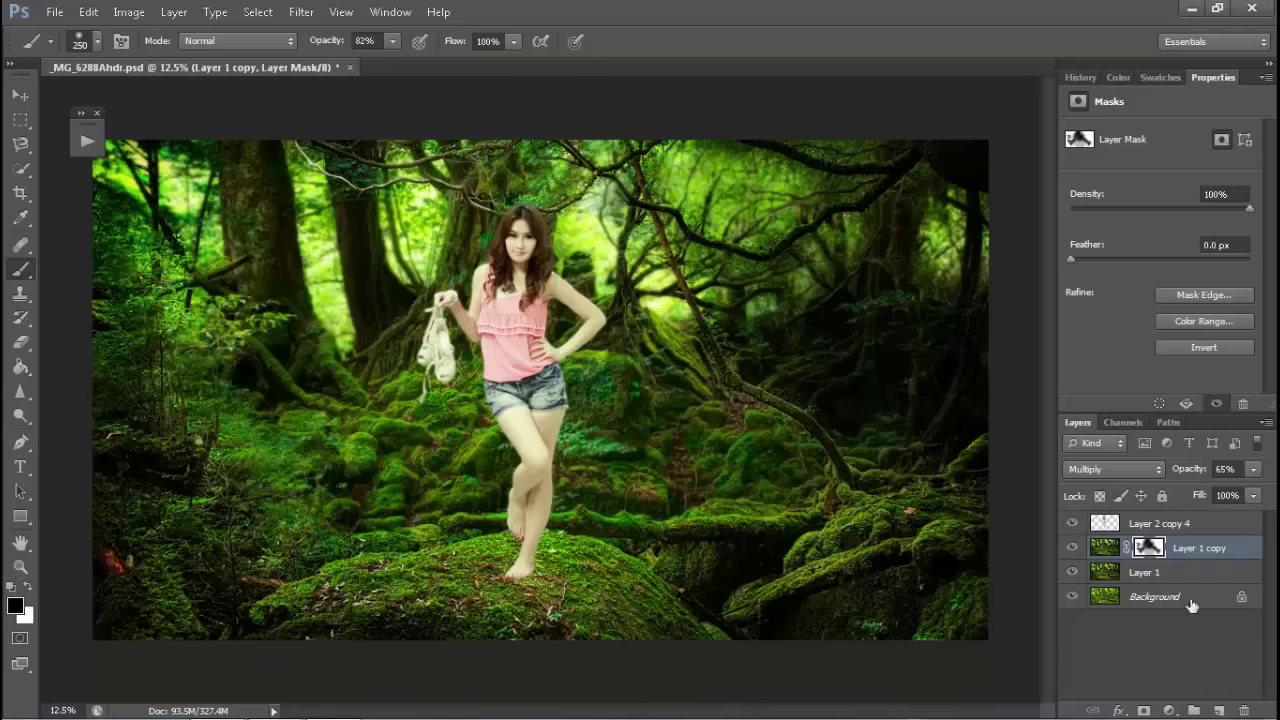
{"action": "left_click", "coordinate": [1210, 525]}
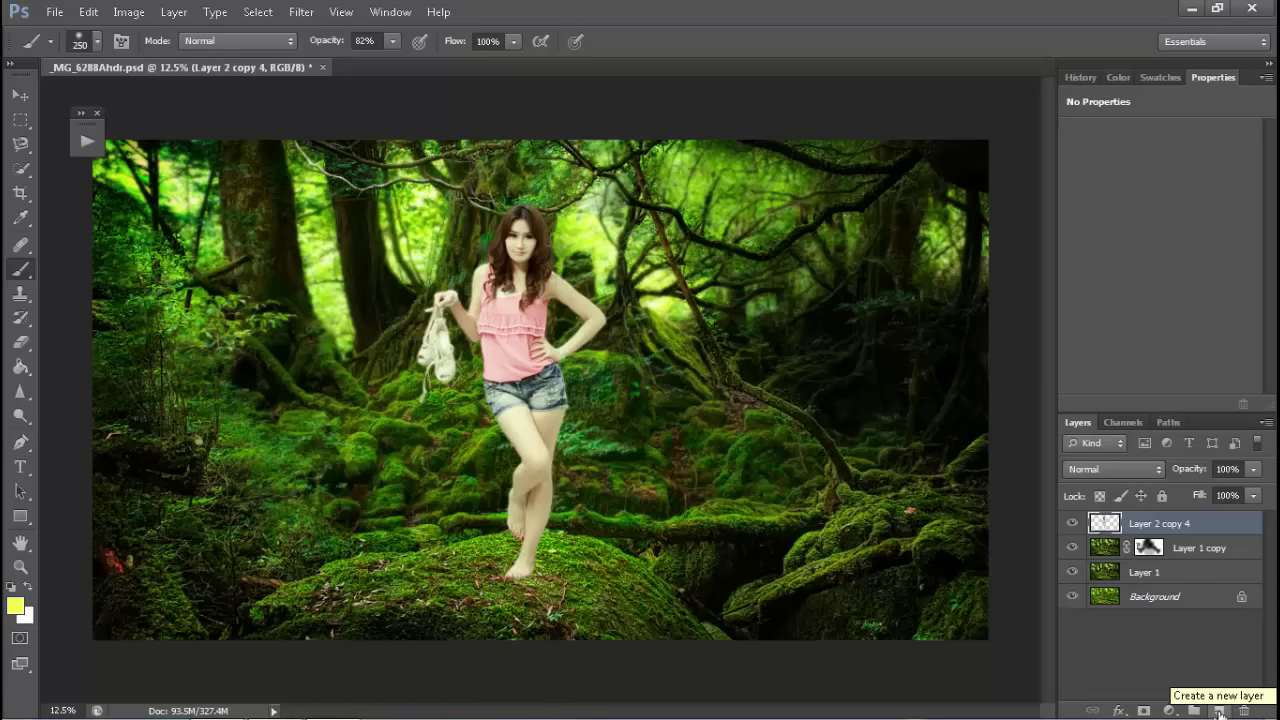
- Add a new empty layer, pick yellow as foreground, and paint a 1000 px streak left of the woman
{"action": "left_click", "coordinate": [1219, 710]}
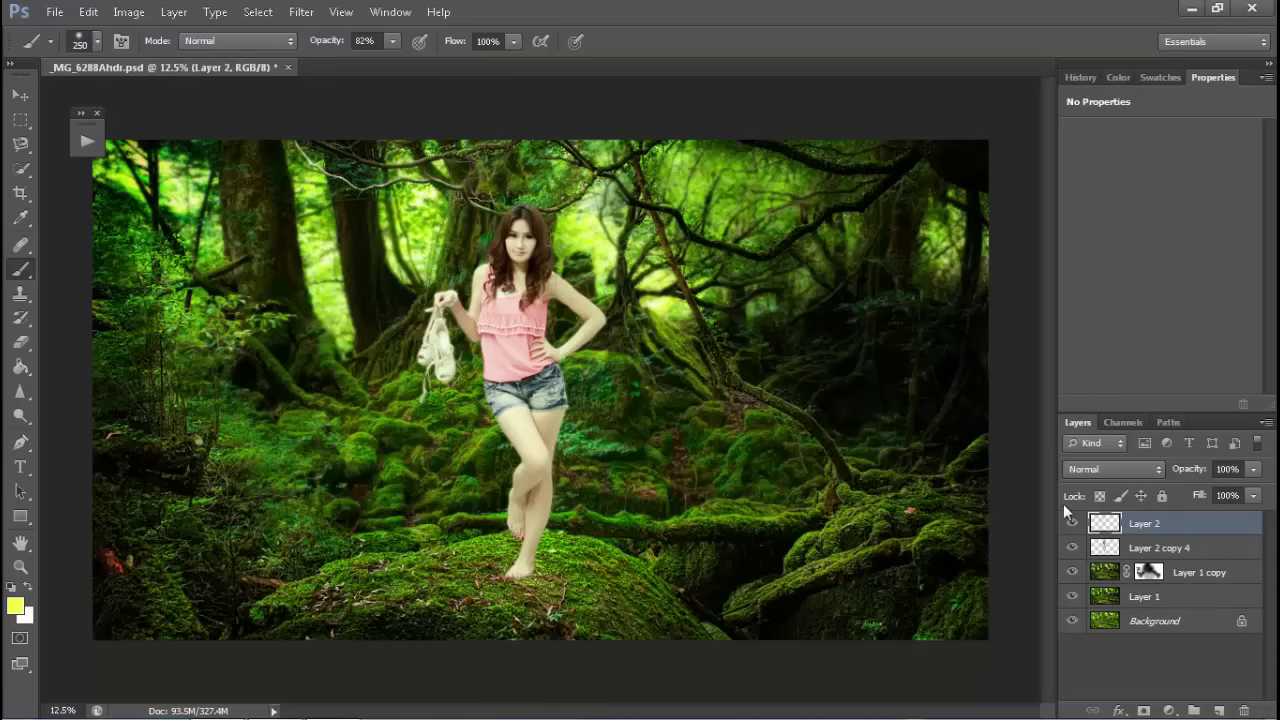
{"action": "left_click", "coordinate": [15, 606]}
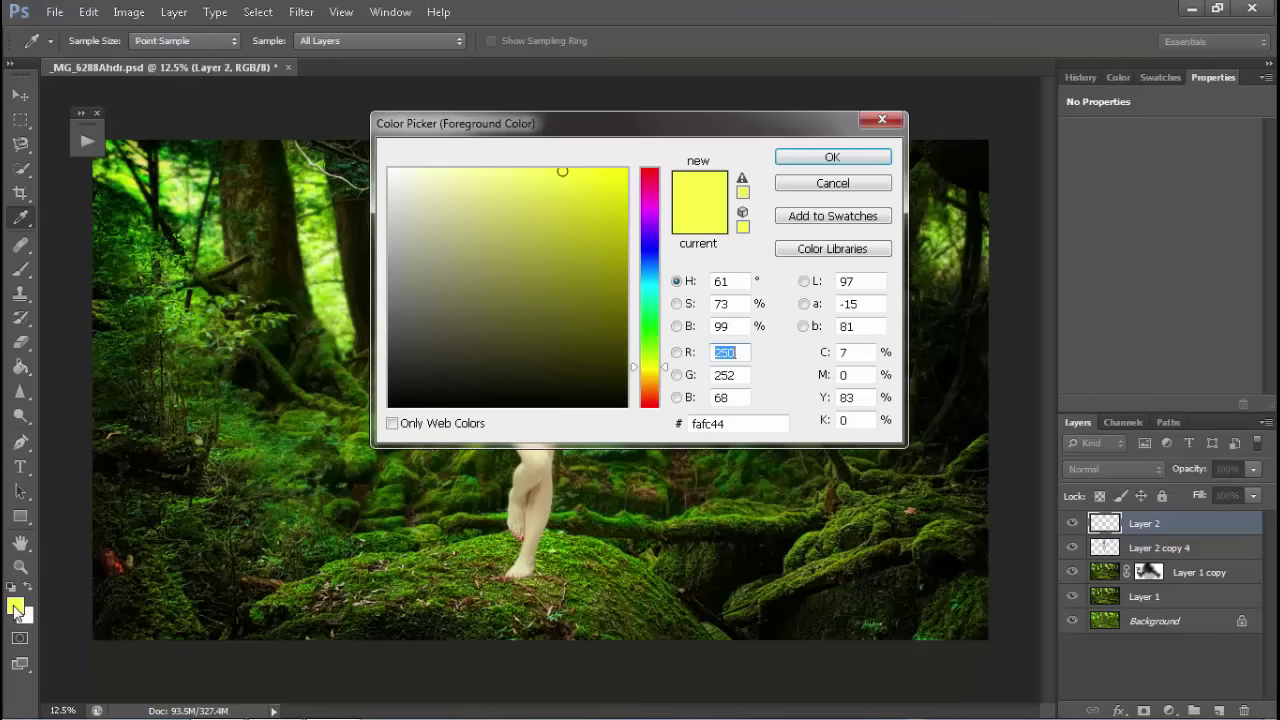
{"action": "left_click", "coordinate": [832, 157]}
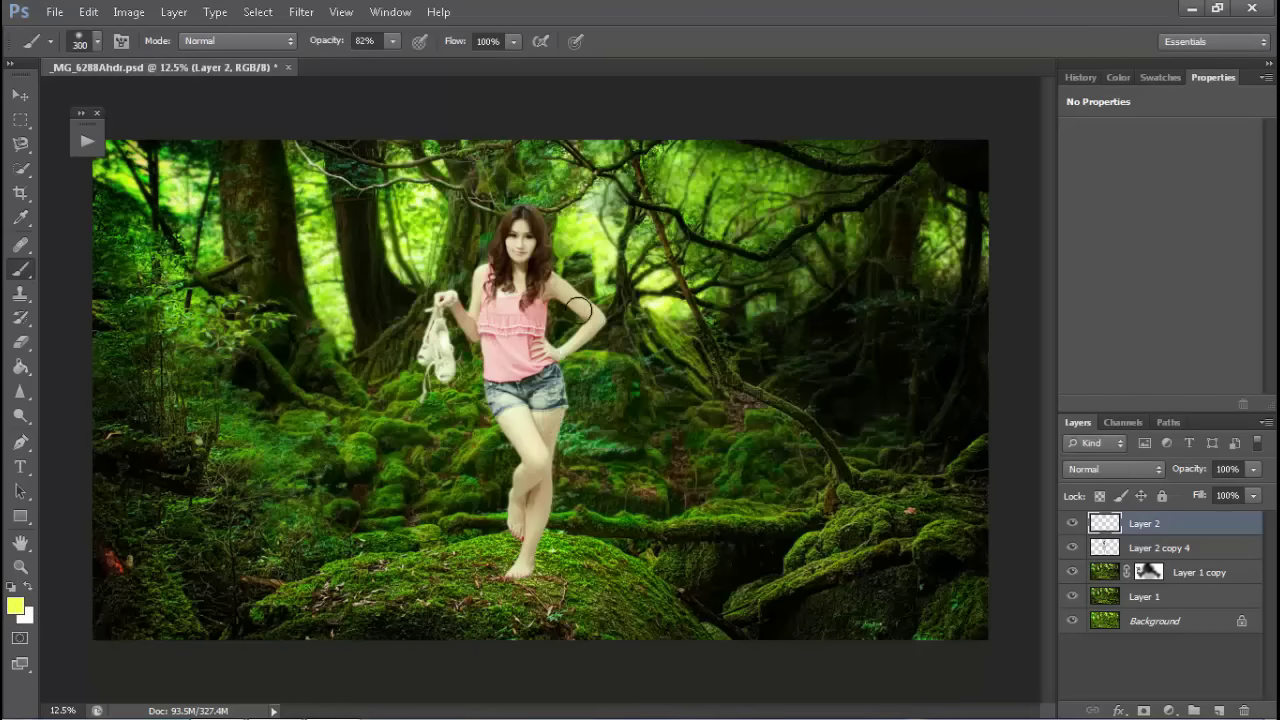
{"action": "key", "text": "bracketright"}
{"action": "key", "text": "bracketright"}
{"action": "key", "text": "bracketright"}
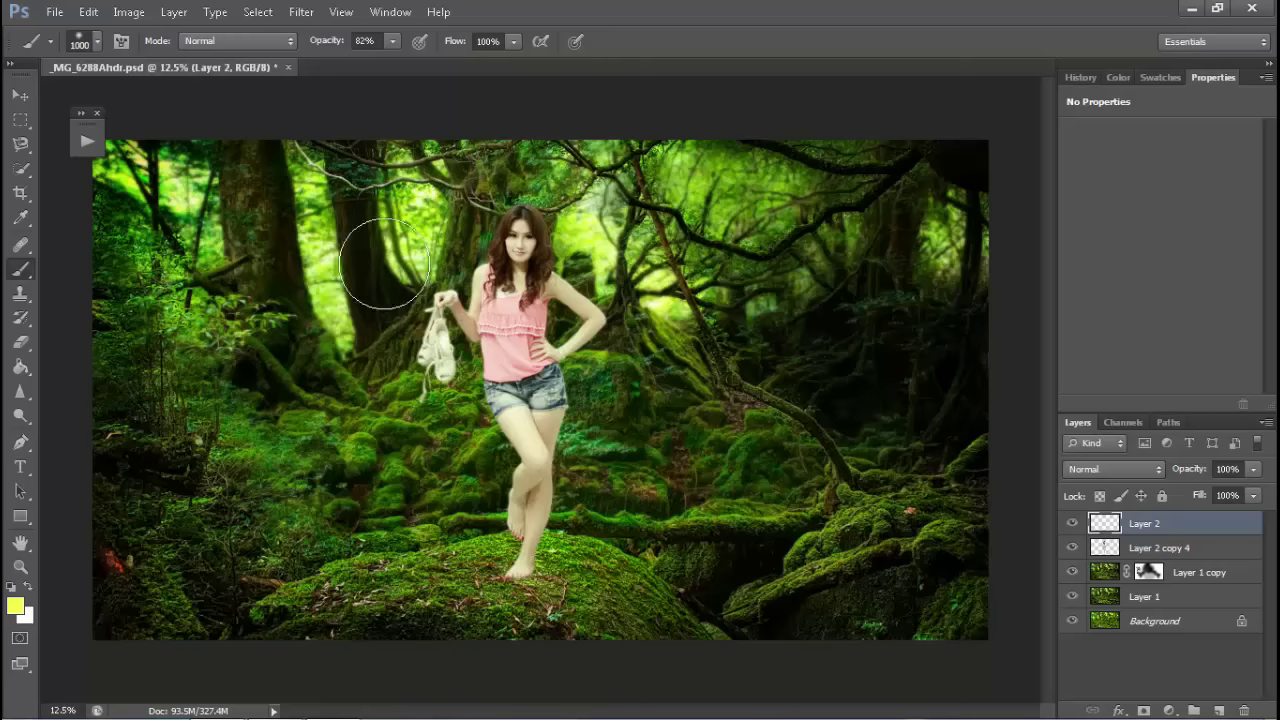
{"action": "left_click_drag", "start_coordinate": [400, 225], "coordinate": [345, 330]}
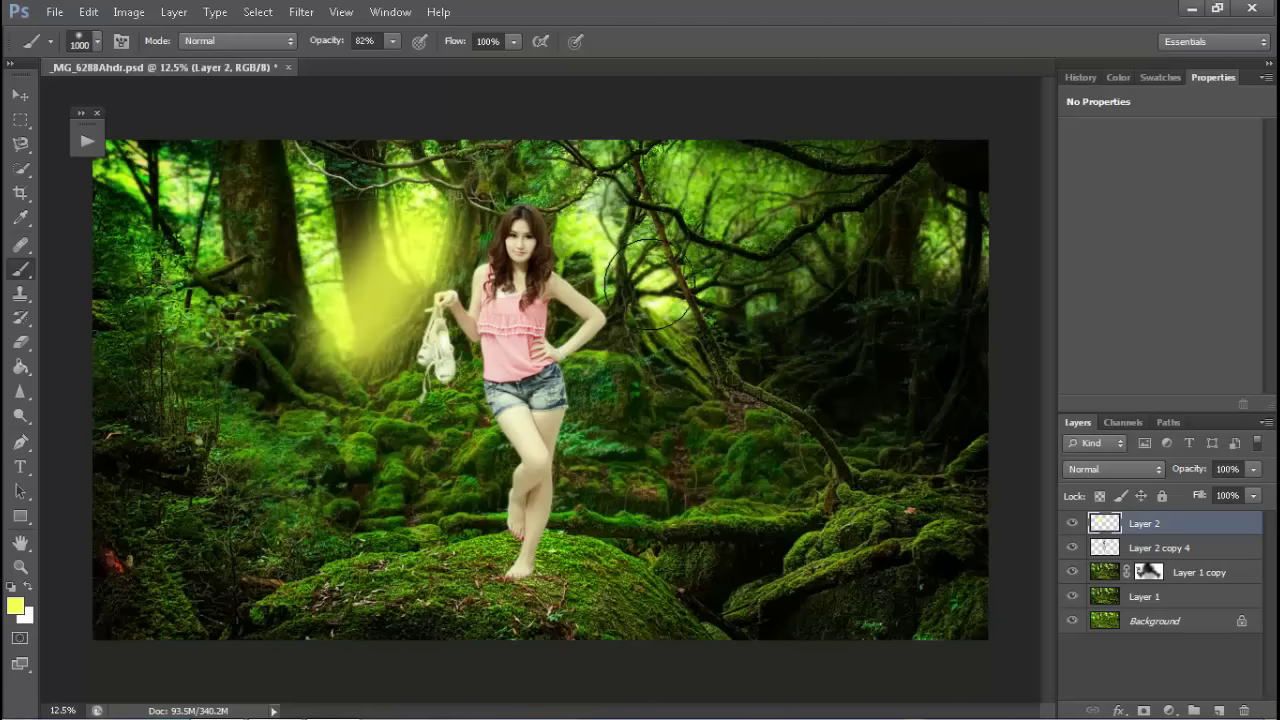
- Paint more yellow streaks with a 600 px brush across the right, upper-left and lower-left forest
{"action": "key", "text": "bracketleft"}
{"action": "key", "text": "bracketleft"}
{"action": "key", "text": "bracketleft"}
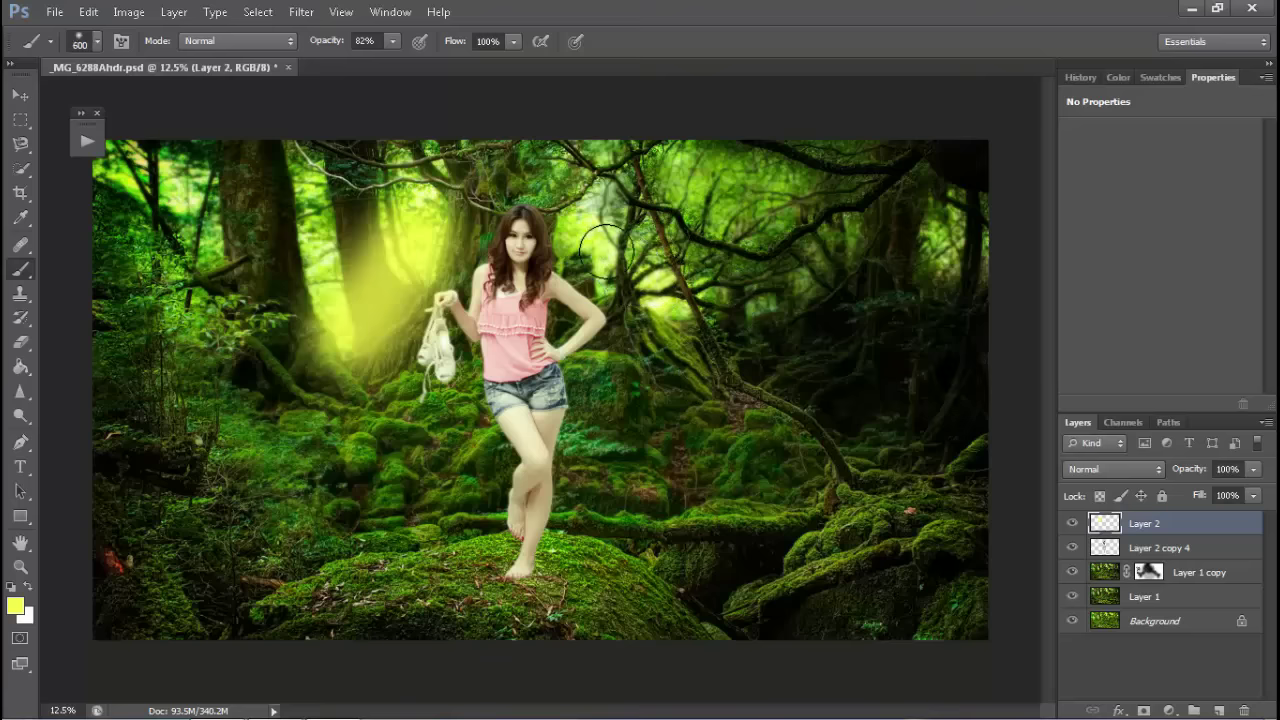
{"action": "left_click_drag", "start_coordinate": [605, 245], "coordinate": [705, 375]}
{"action": "left_click_drag", "start_coordinate": [757, 297], "coordinate": [835, 365]}
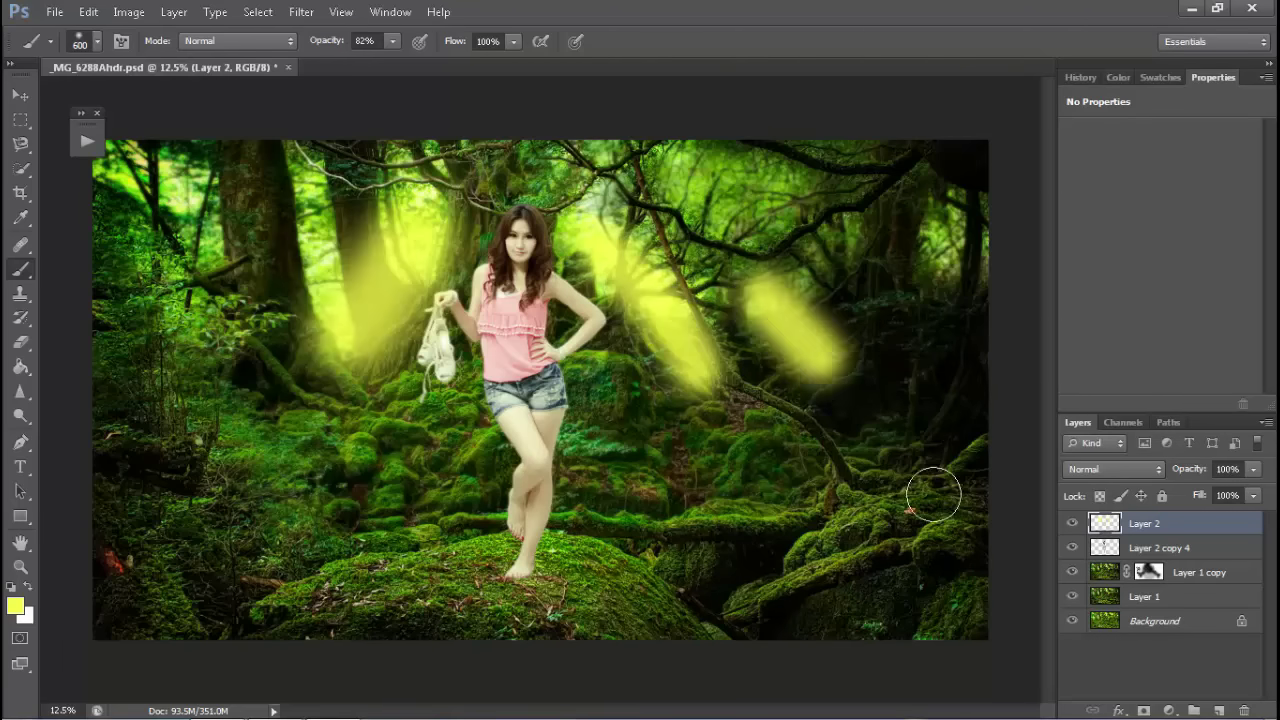
{"action": "left_click_drag", "start_coordinate": [232, 225], "coordinate": [205, 262]}
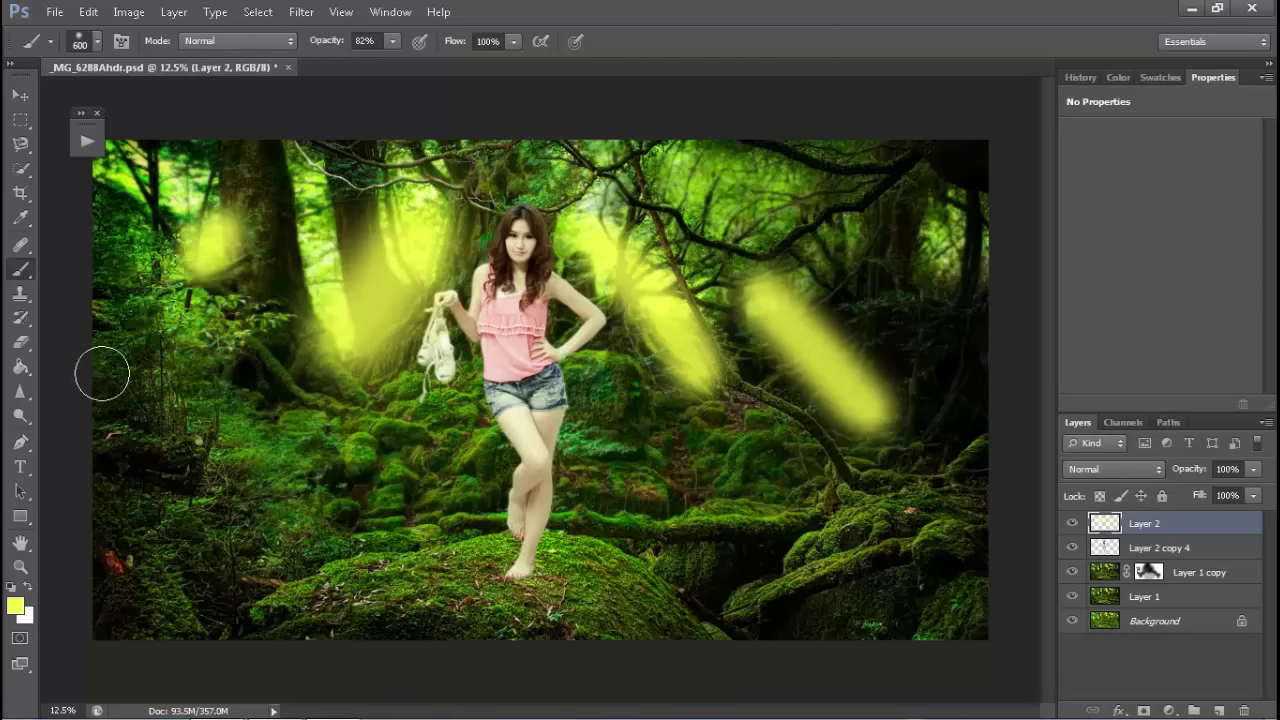
{"action": "left_click_drag", "start_coordinate": [130, 335], "coordinate": [215, 245]}
{"action": "left_click_drag", "start_coordinate": [335, 200], "coordinate": [362, 250]}
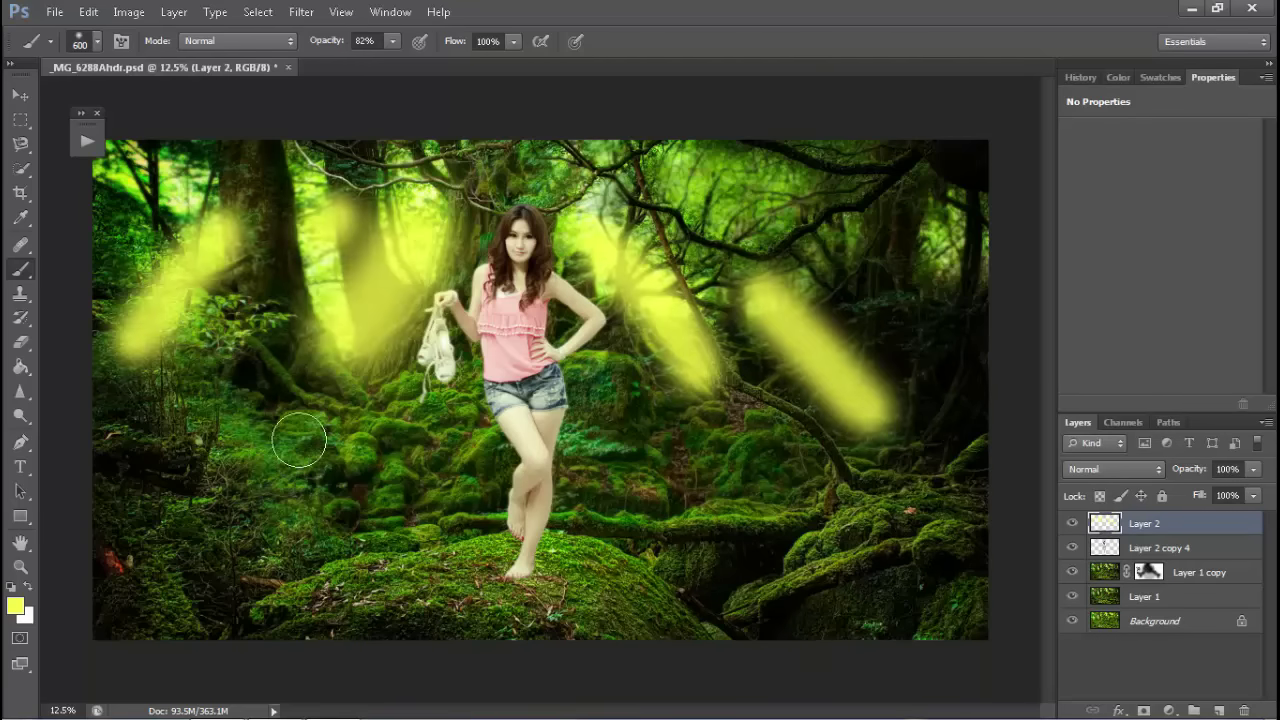
{"action": "left_click_drag", "start_coordinate": [273, 430], "coordinate": [168, 512]}
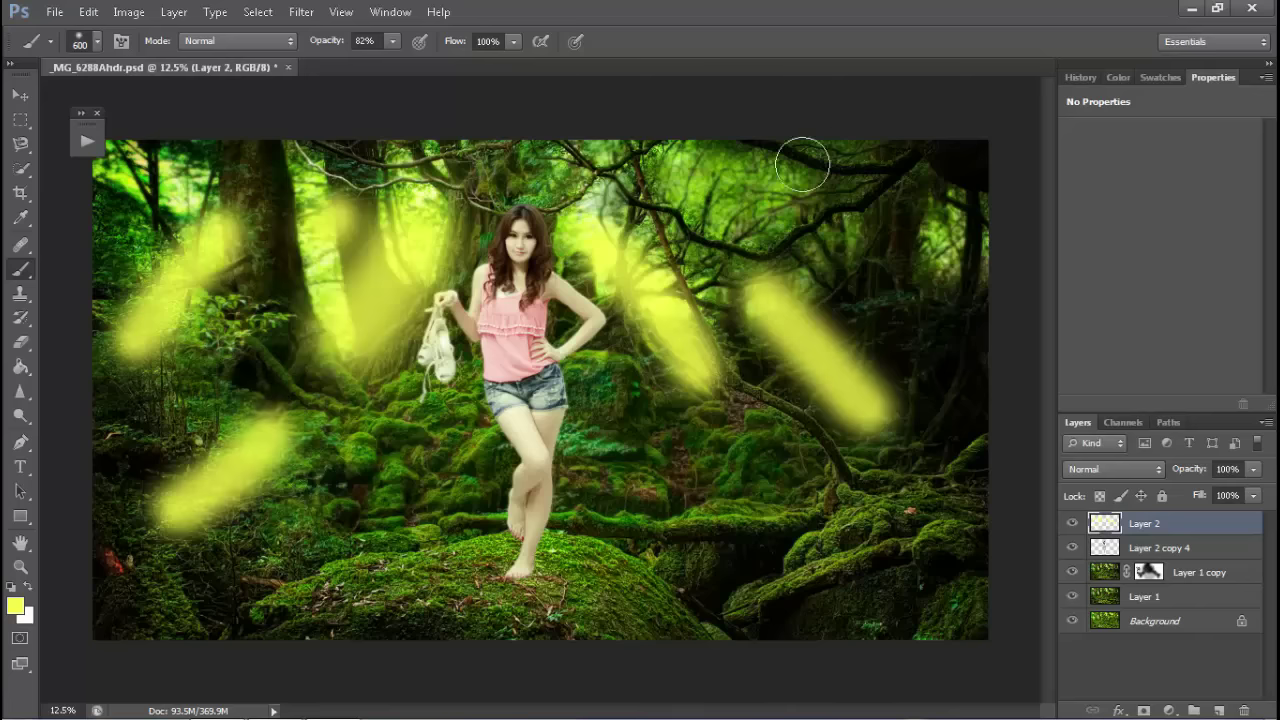
{"action": "left_click_drag", "start_coordinate": [802, 180], "coordinate": [900, 275]}
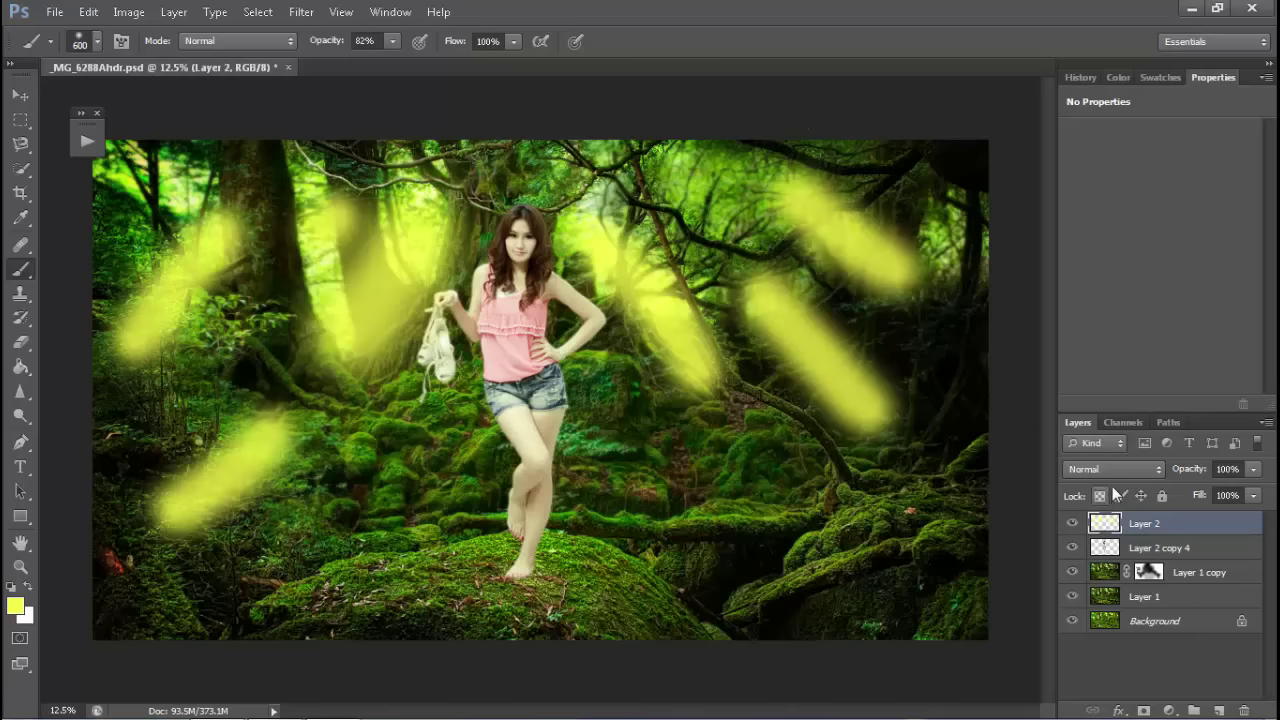
- Try Screen, then set Layer 2 to Soft Light and toggle its visibility to compare
{"action": "left_click", "coordinate": [1113, 471]}
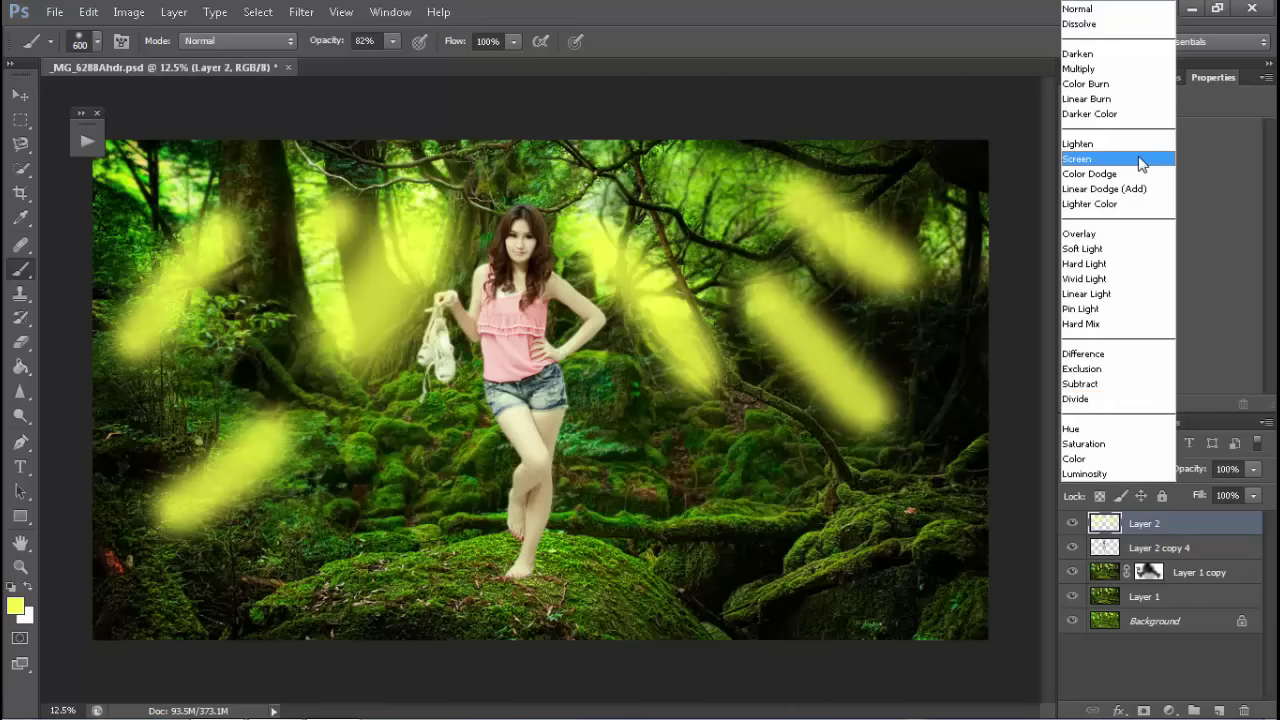
{"action": "left_click", "coordinate": [1138, 156]}
{"action": "left_click", "coordinate": [1140, 467]}
{"action": "left_click", "coordinate": [1124, 250]}
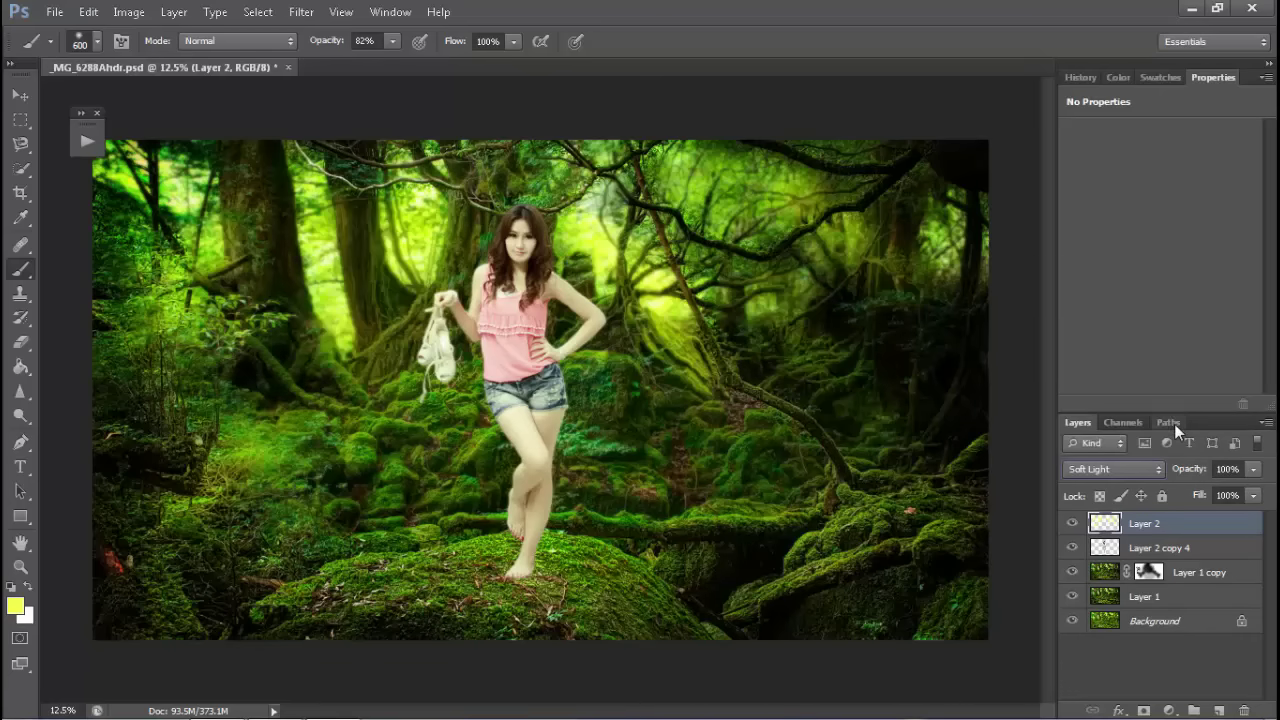
{"action": "left_click", "coordinate": [1073, 523]}
{"action": "left_click", "coordinate": [1073, 523]}
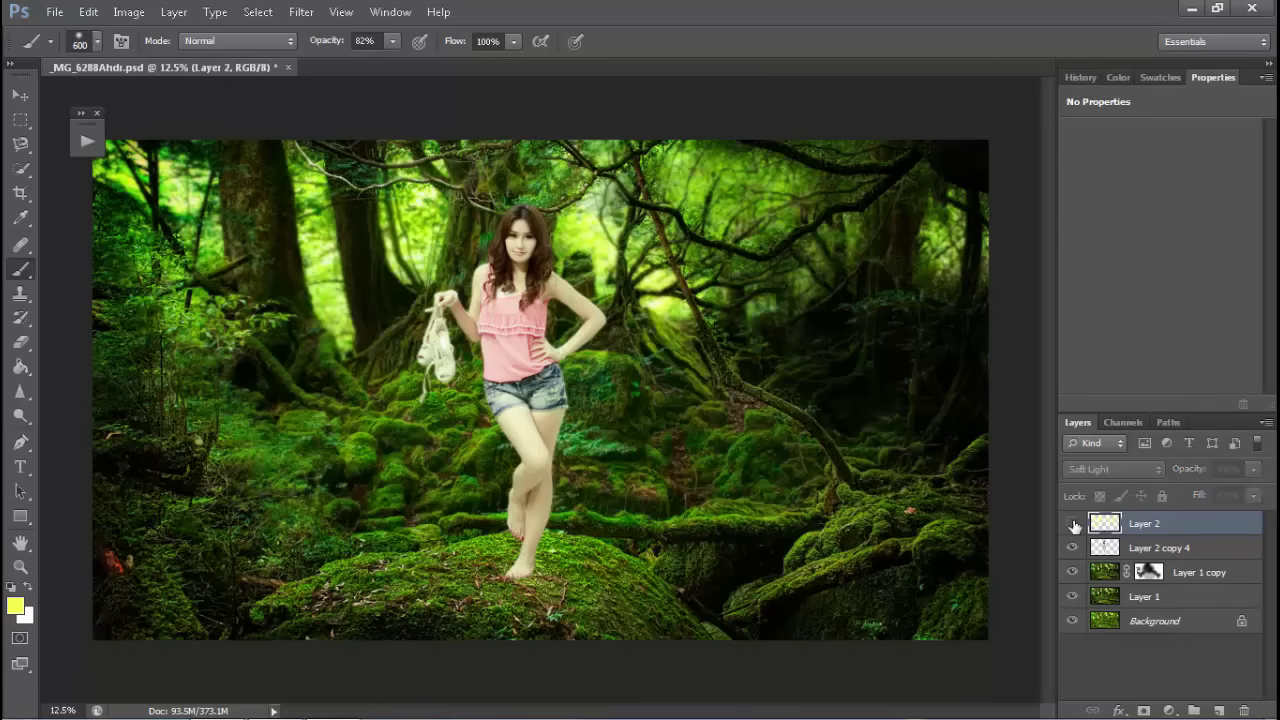
{"action": "left_click", "coordinate": [1073, 523]}
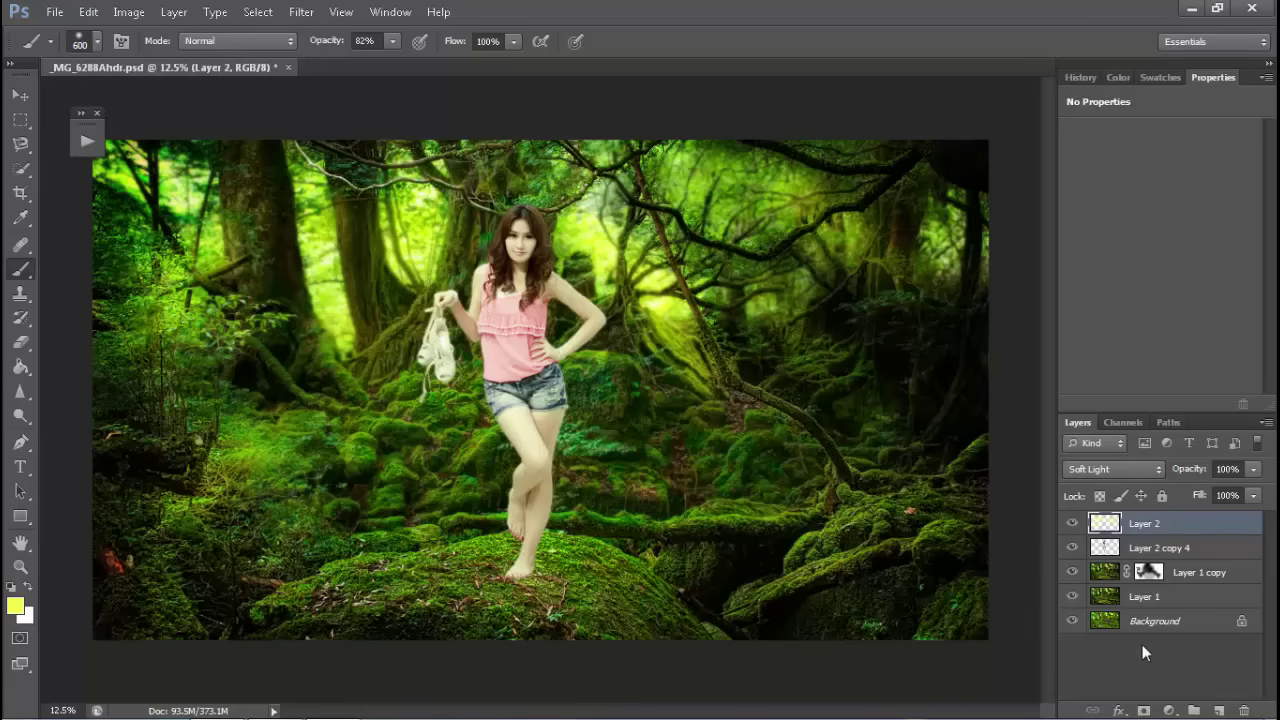
- Mask Layer 2 and paint black at 37% brush opacity to fade parts of the glow
{"action": "left_click", "coordinate": [1145, 710]}
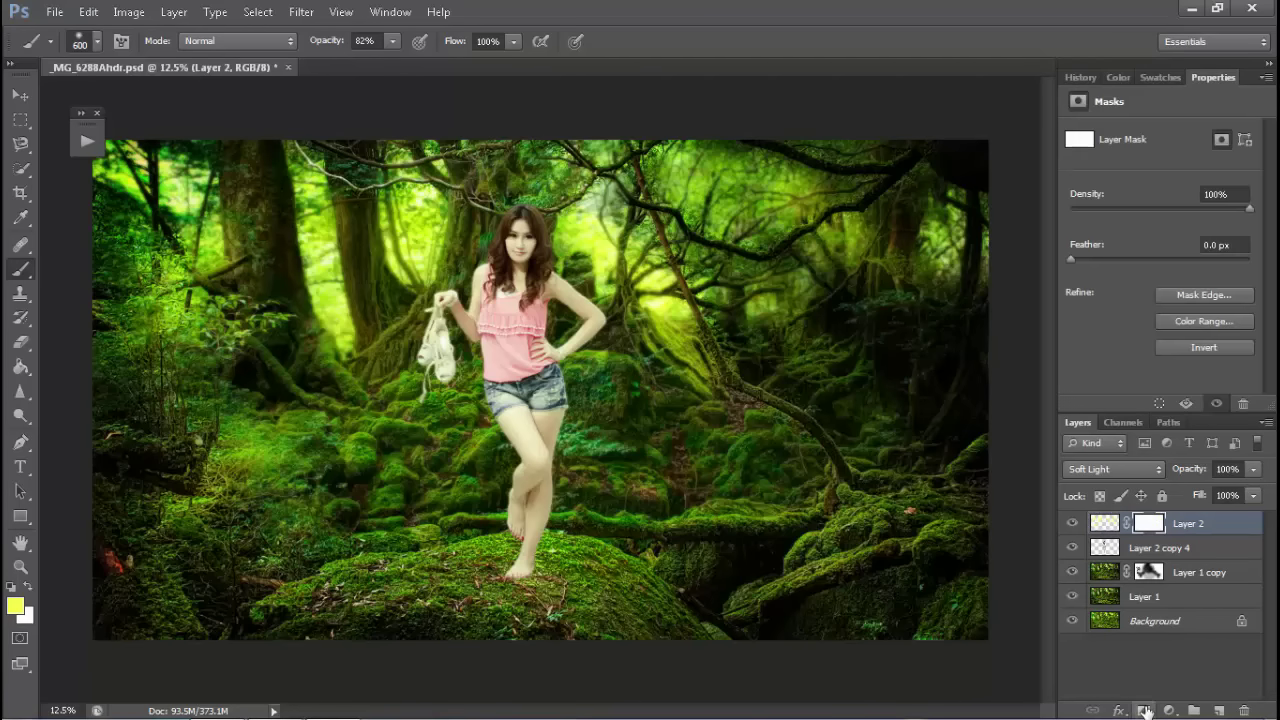
{"action": "key", "text": "d"}
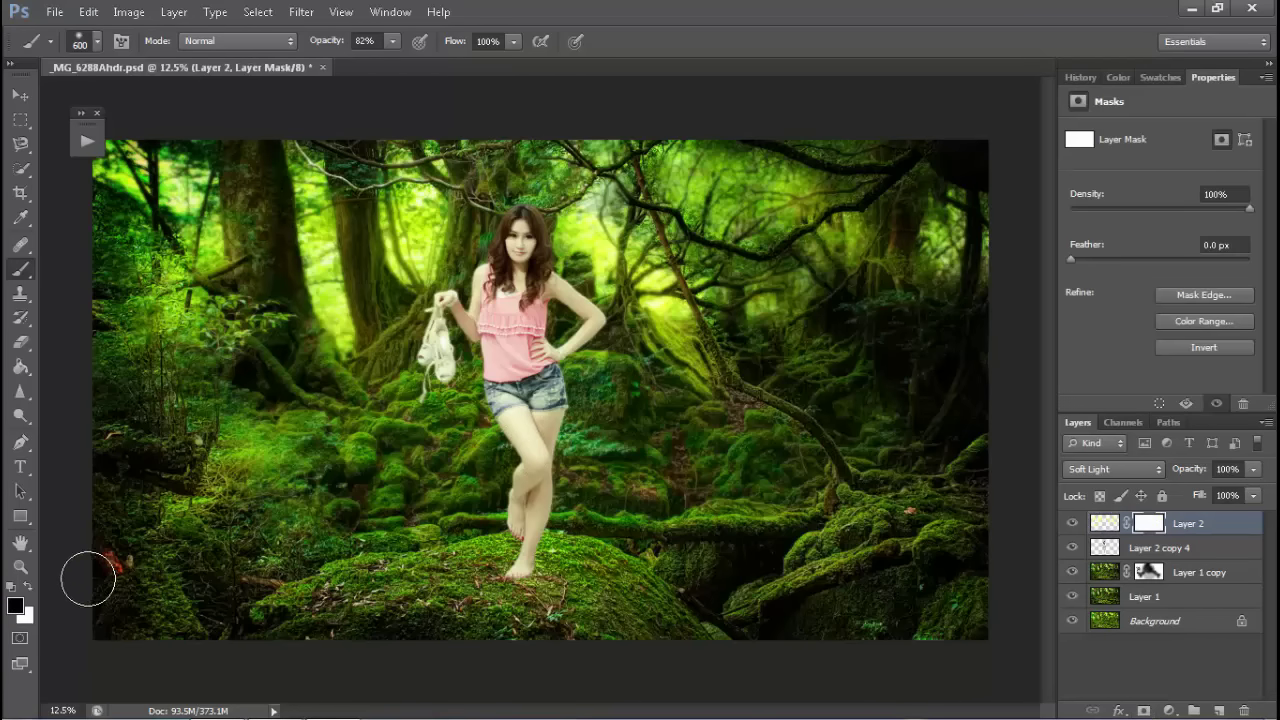
{"action": "left_click", "coordinate": [393, 41]}
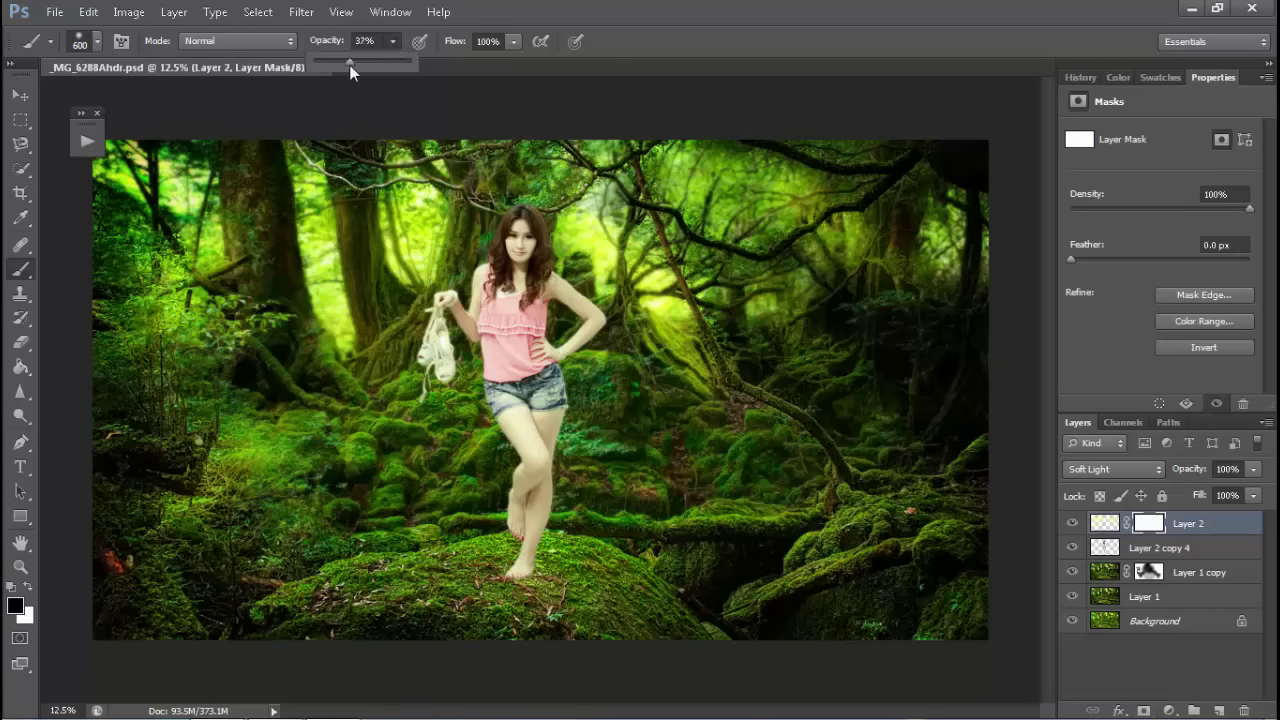
{"action": "left_click", "coordinate": [375, 262]}
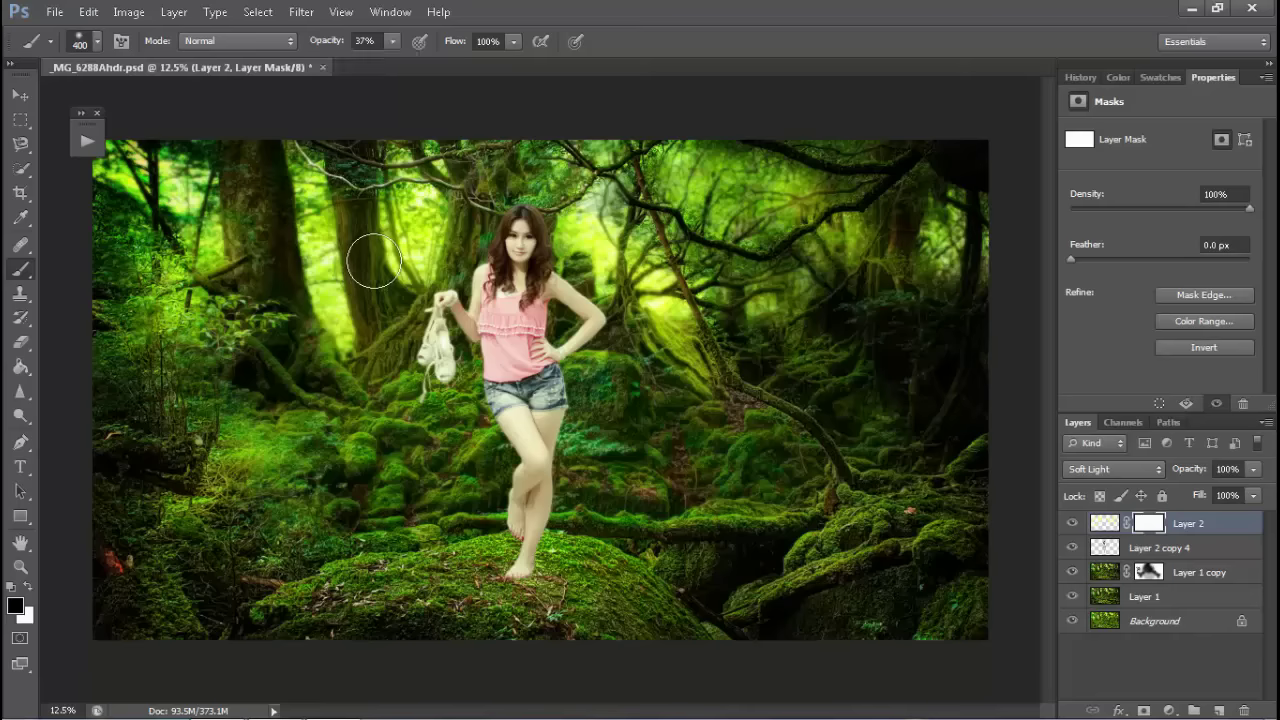
{"action": "key", "text": "bracketleft"}
{"action": "key", "text": "bracketleft"}
{"action": "key", "text": "bracketleft"}
{"action": "mouse_move", "coordinate": [387, 211]}
{"action": "left_mouse_down"}
{"action": "mouse_move", "coordinate": [190, 265]}
{"action": "mouse_move", "coordinate": [180, 355]}
{"action": "mouse_move", "coordinate": [345, 305]}
{"action": "mouse_move", "coordinate": [768, 348]}
{"action": "mouse_move", "coordinate": [646, 176]}
{"action": "mouse_move", "coordinate": [769, 291]}
{"action": "mouse_move", "coordinate": [655, 392]}
{"action": "mouse_move", "coordinate": [693, 356]}
{"action": "mouse_move", "coordinate": [869, 374]}
{"action": "mouse_move", "coordinate": [897, 446]}
{"action": "mouse_move", "coordinate": [691, 387]}
{"action": "left_mouse_up"}
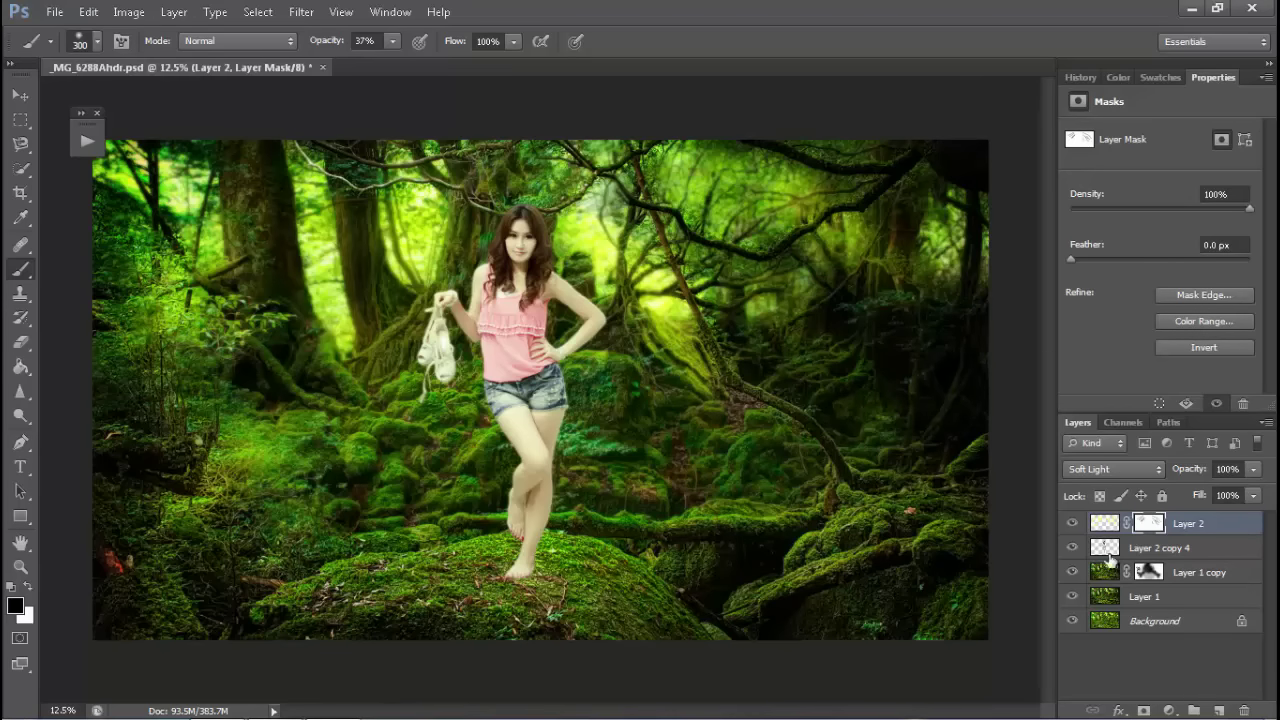
{"action": "left_click", "coordinate": [1104, 523]}
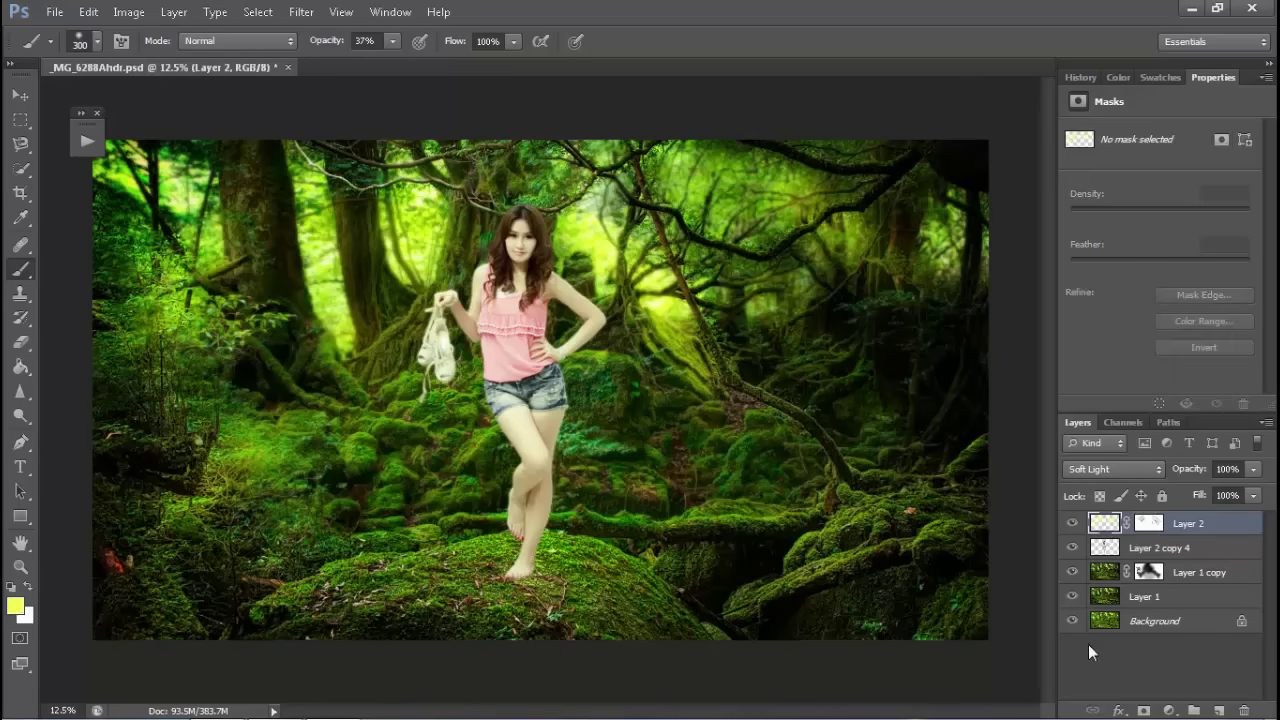
- Duplicate Layer 2 and blend the copy in Overlay at 23% opacity
{"action": "key", "text": "ctrl+j"}
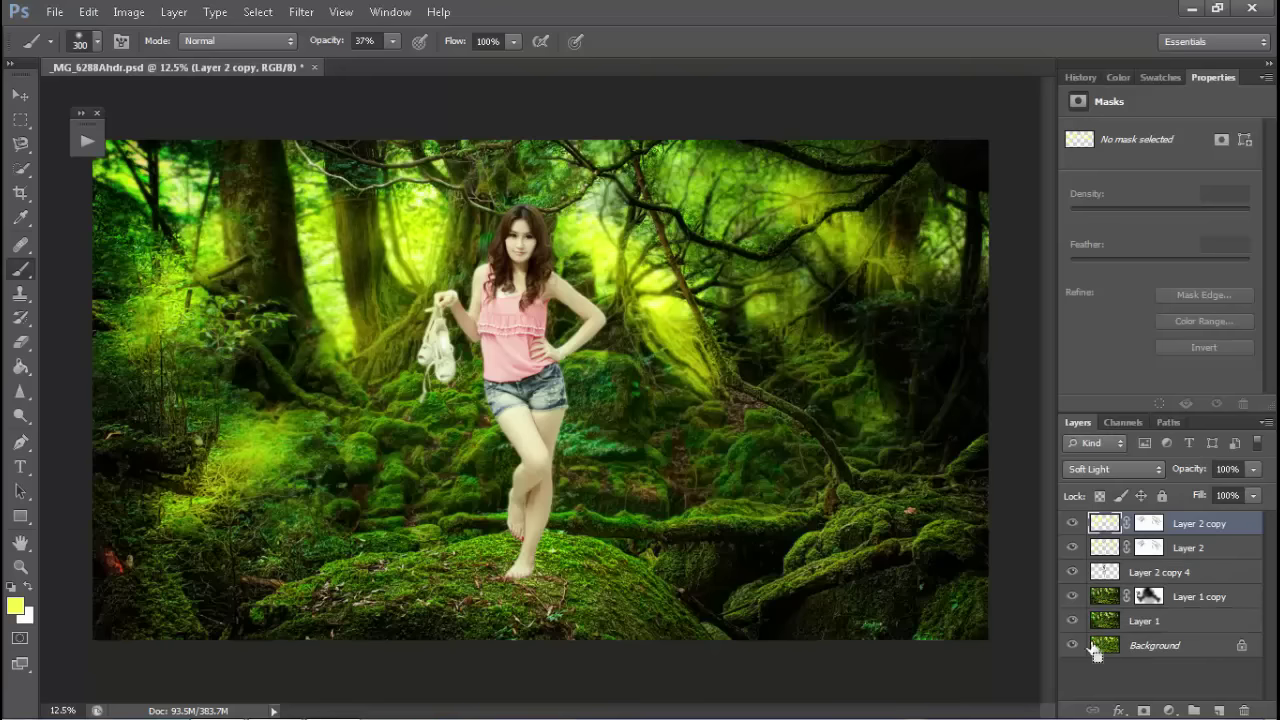
{"action": "left_click", "coordinate": [1108, 470]}
{"action": "left_click", "coordinate": [1089, 231]}
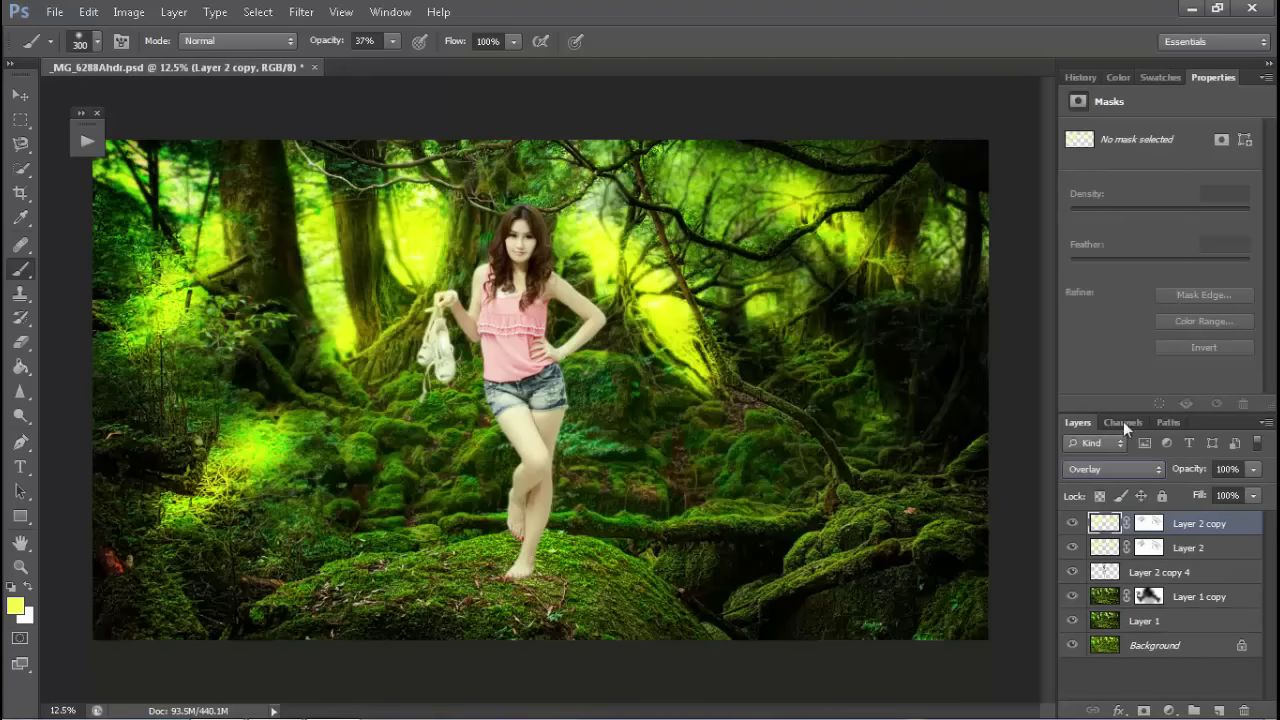
{"action": "left_click", "coordinate": [1253, 469]}
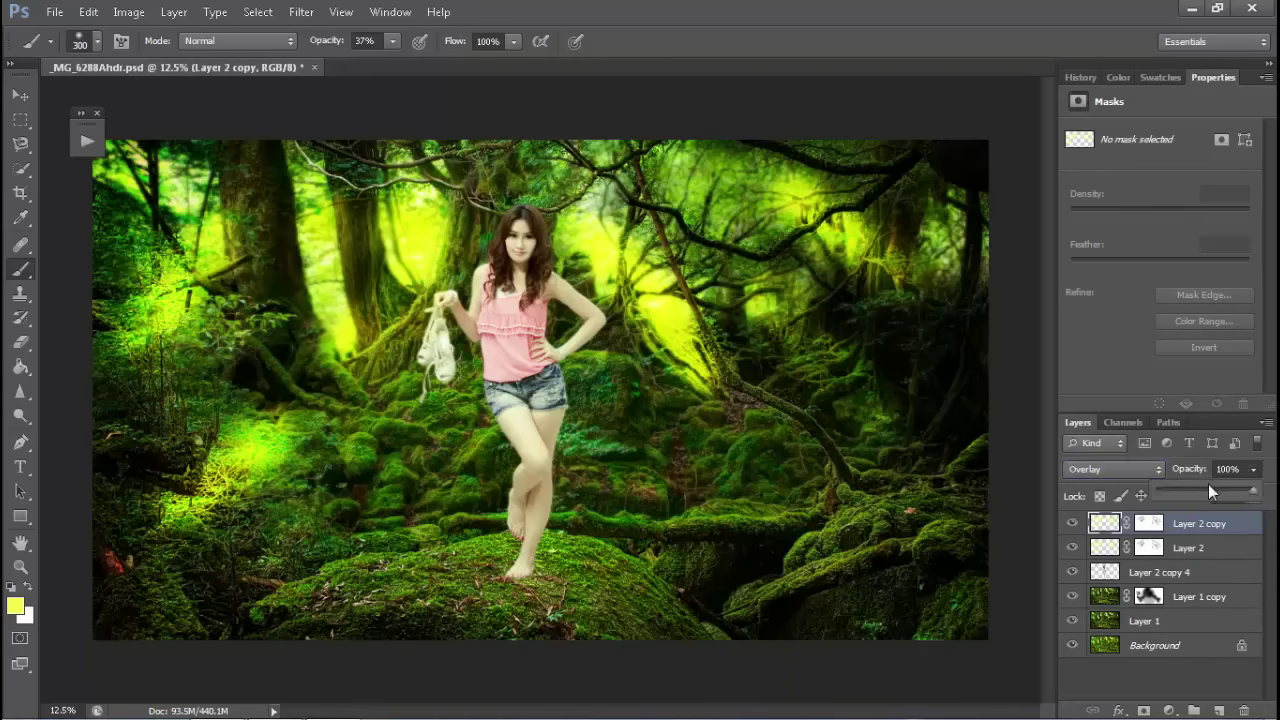
{"action": "left_click_drag", "start_coordinate": [1208, 484], "coordinate": [1179, 490]}
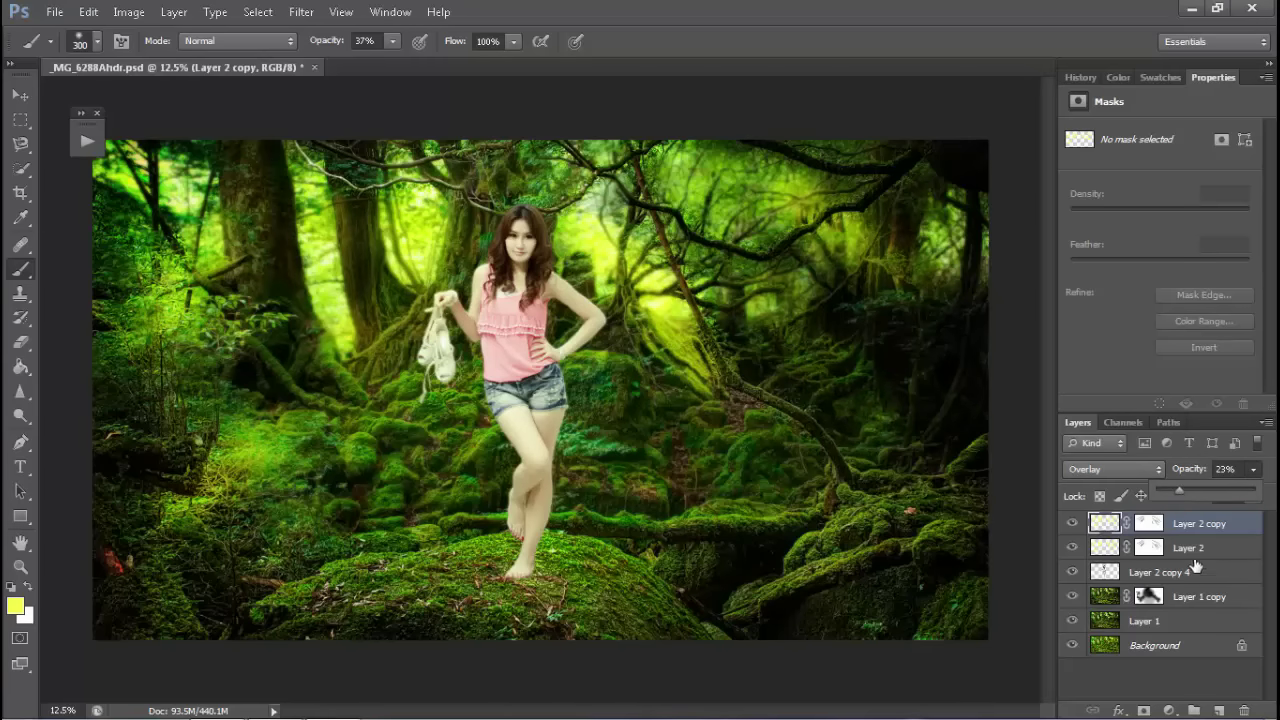
- Target Layer 2 copy's mask with a 2100 px brush at 100% opacity
{"action": "left_click", "coordinate": [1152, 528]}
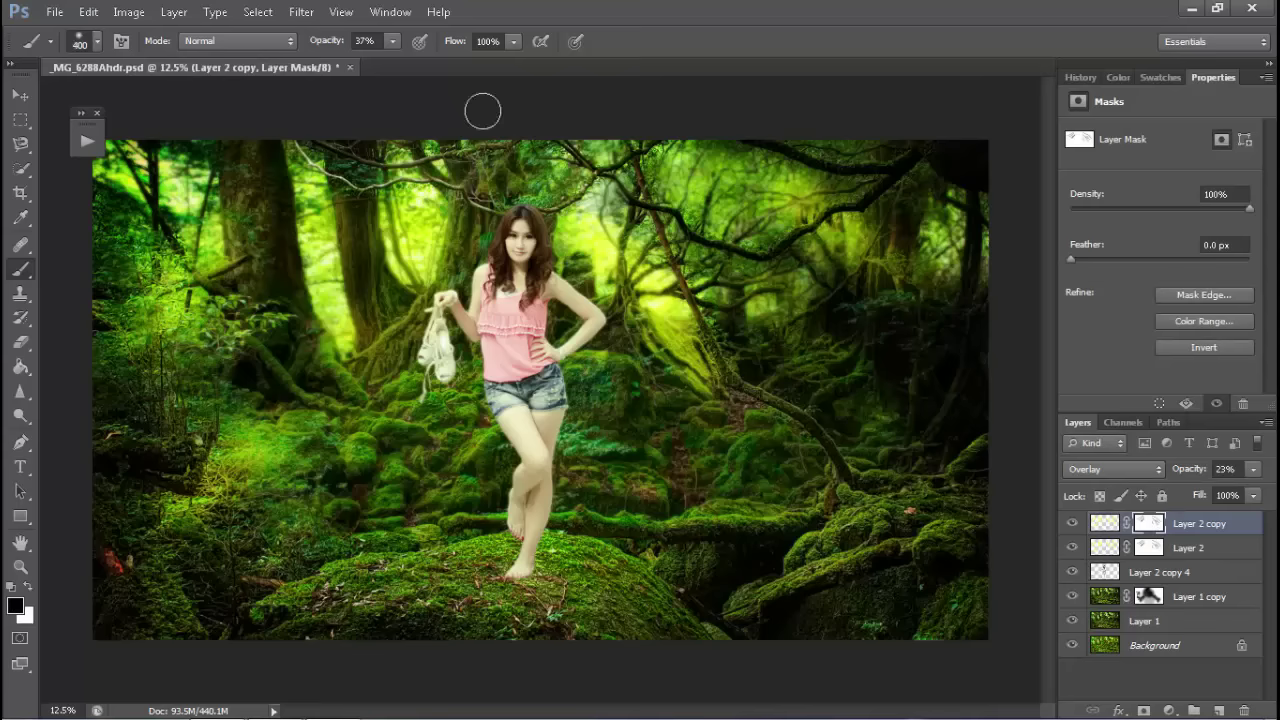
{"action": "key", "text": "bracketright"}
{"action": "key", "text": "bracketright"}
{"action": "key", "text": "bracketright"}
{"action": "left_click", "coordinate": [392, 41]}
{"action": "left_click_drag", "start_coordinate": [396, 64], "coordinate": [529, 66]}
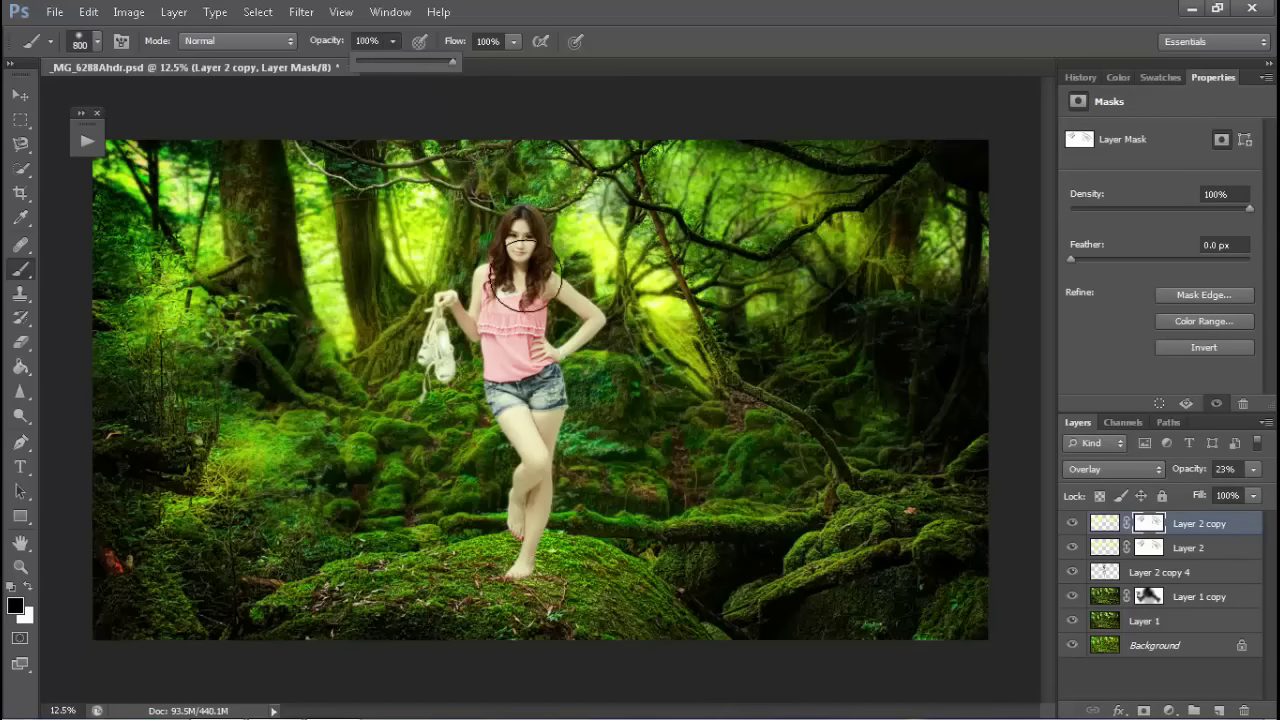
{"action": "key", "text": "bracketright"}
{"action": "key", "text": "bracketright"}
{"action": "key", "text": "bracketright"}
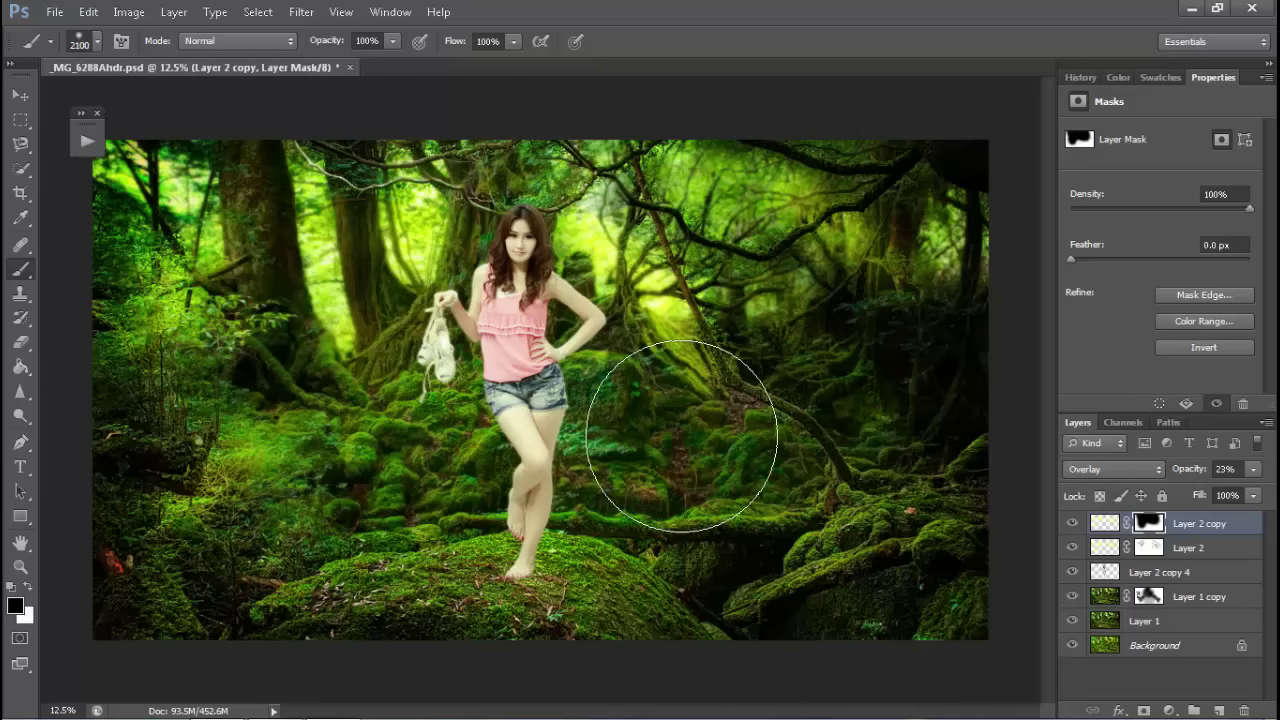
- Toggle Layer 2 copy's visibility on and off to compare the effect
{"action": "left_click", "coordinate": [1073, 523]}
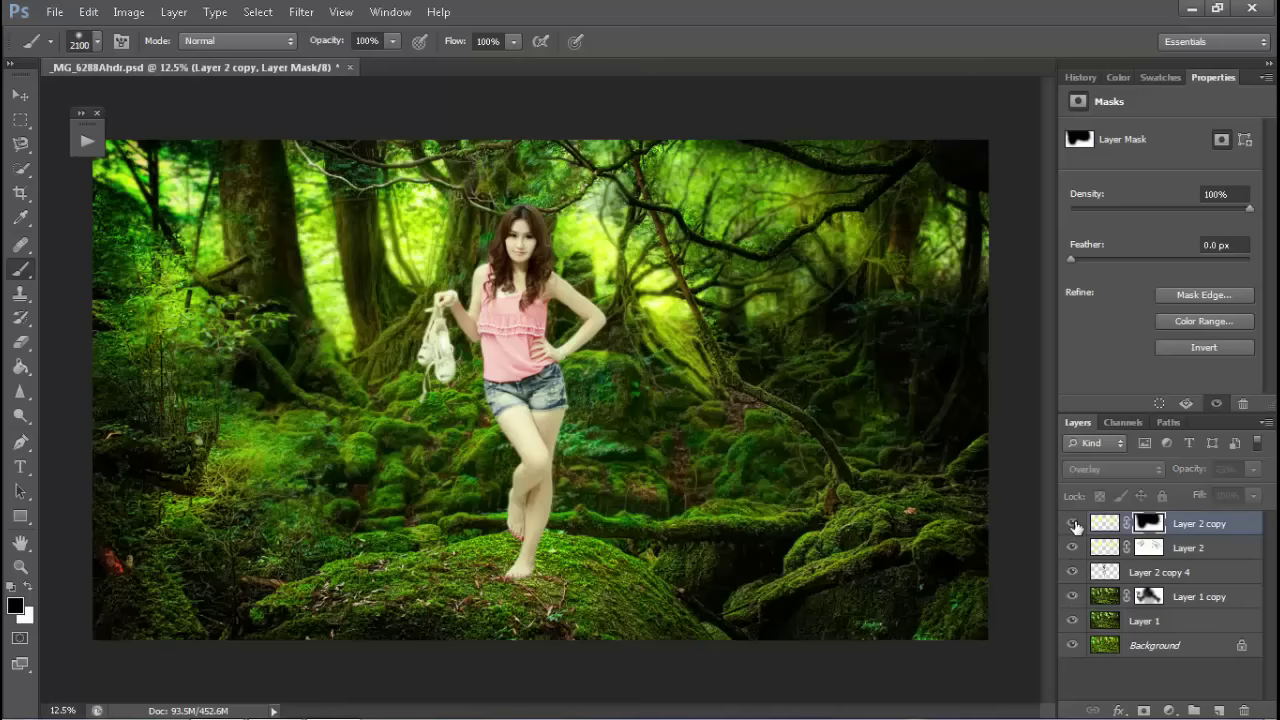
{"action": "left_click", "coordinate": [1073, 523]}
{"action": "left_click", "coordinate": [1073, 523]}
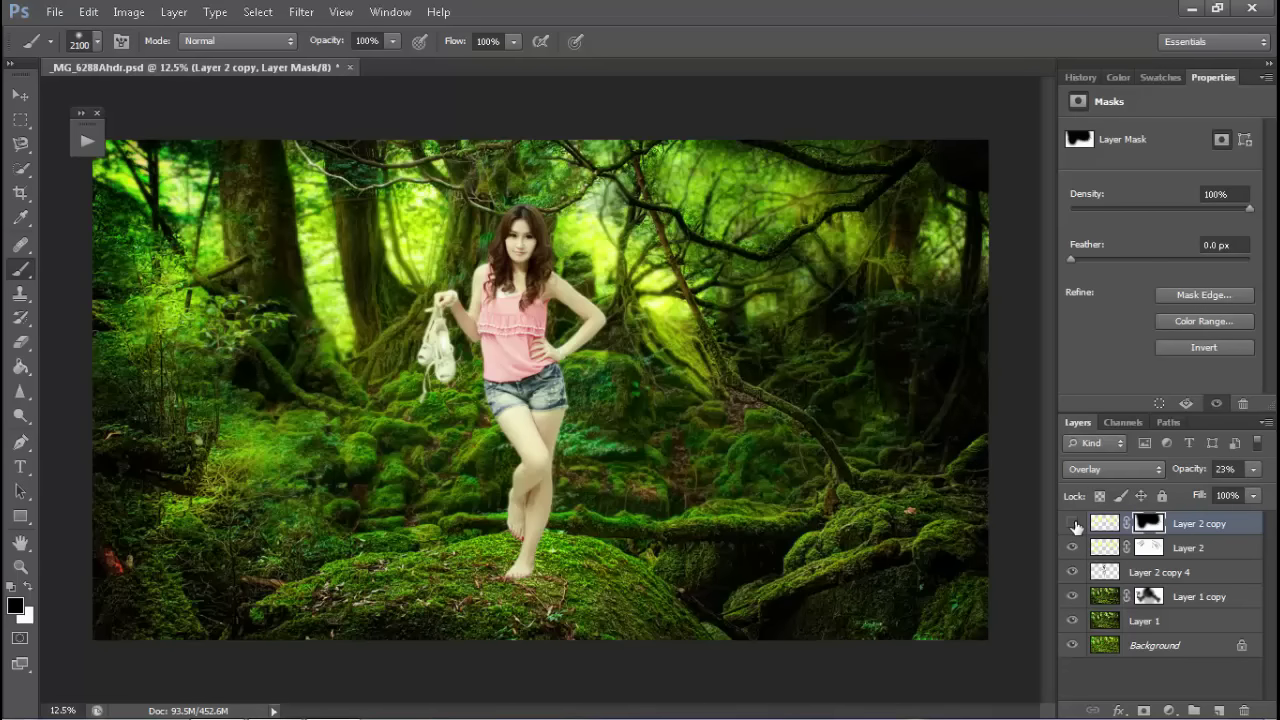
{"action": "left_click", "coordinate": [1074, 524]}
{"action": "left_click", "coordinate": [1072, 525]}
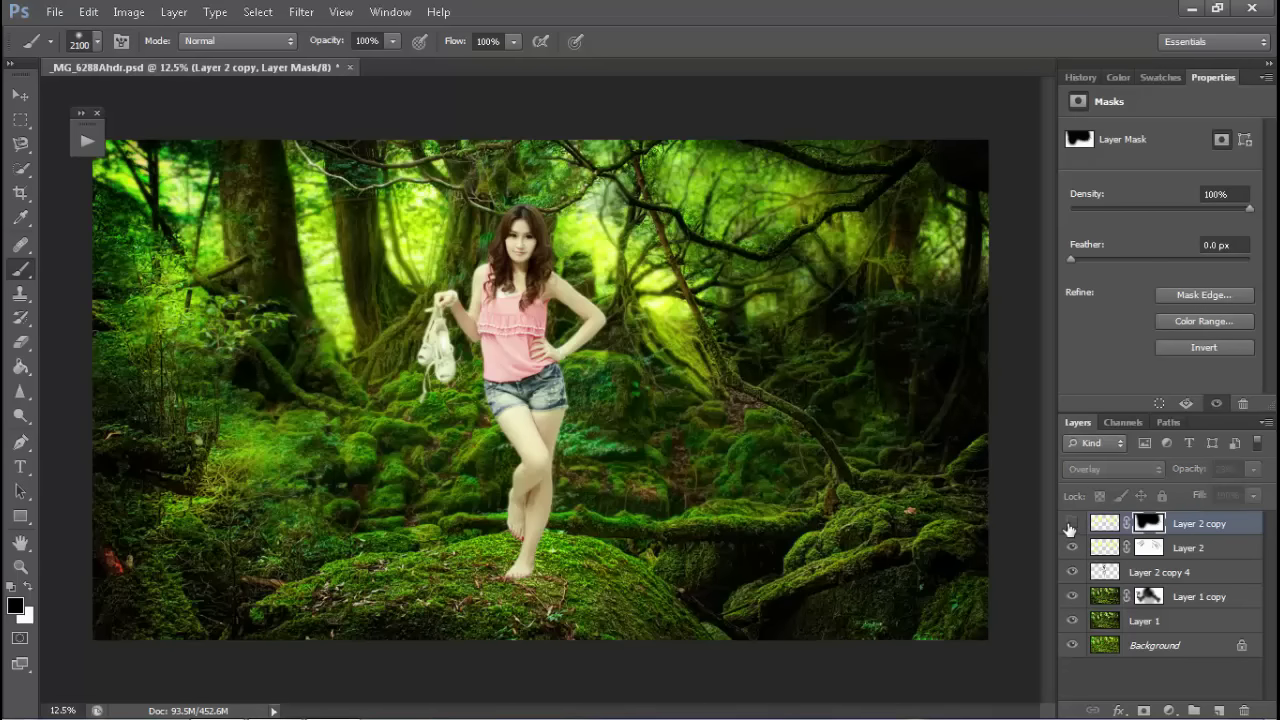
{"action": "left_click", "coordinate": [1072, 524]}
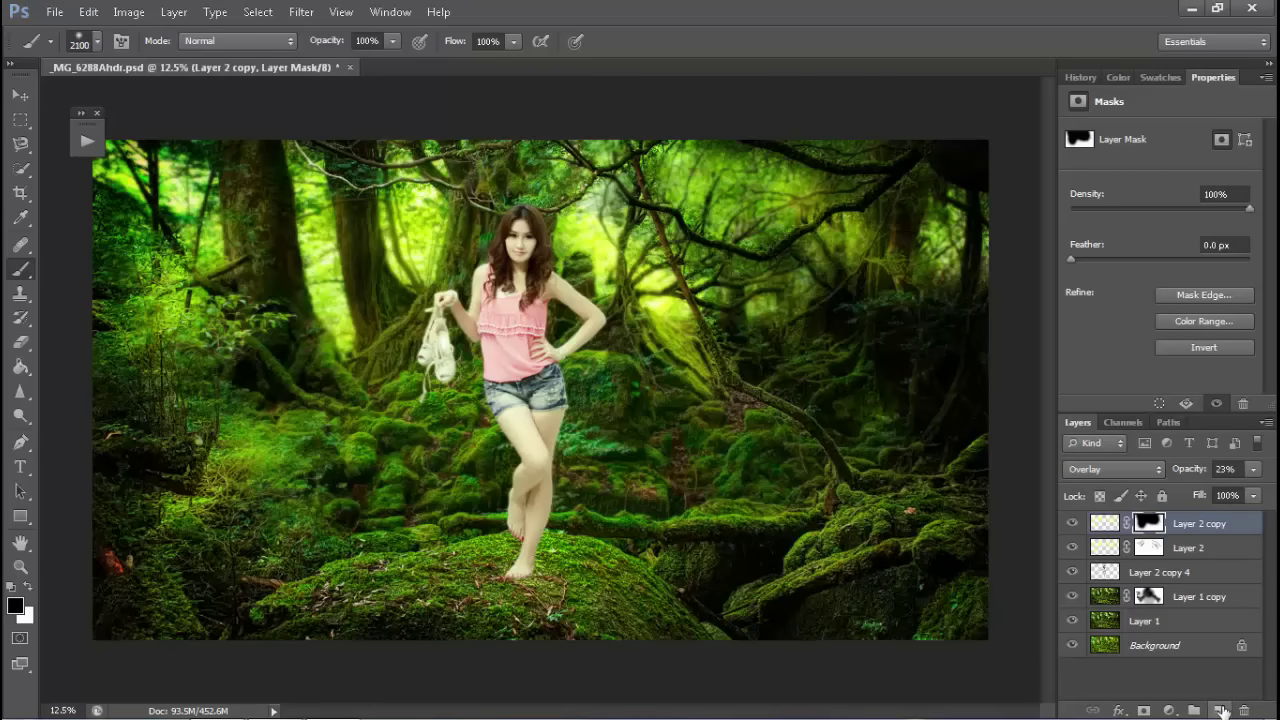
- Paint a soft yellow glow above the woman on new Layer 3, then move Layer 2 copy 4 above it
{"action": "left_click", "coordinate": [1222, 711]}
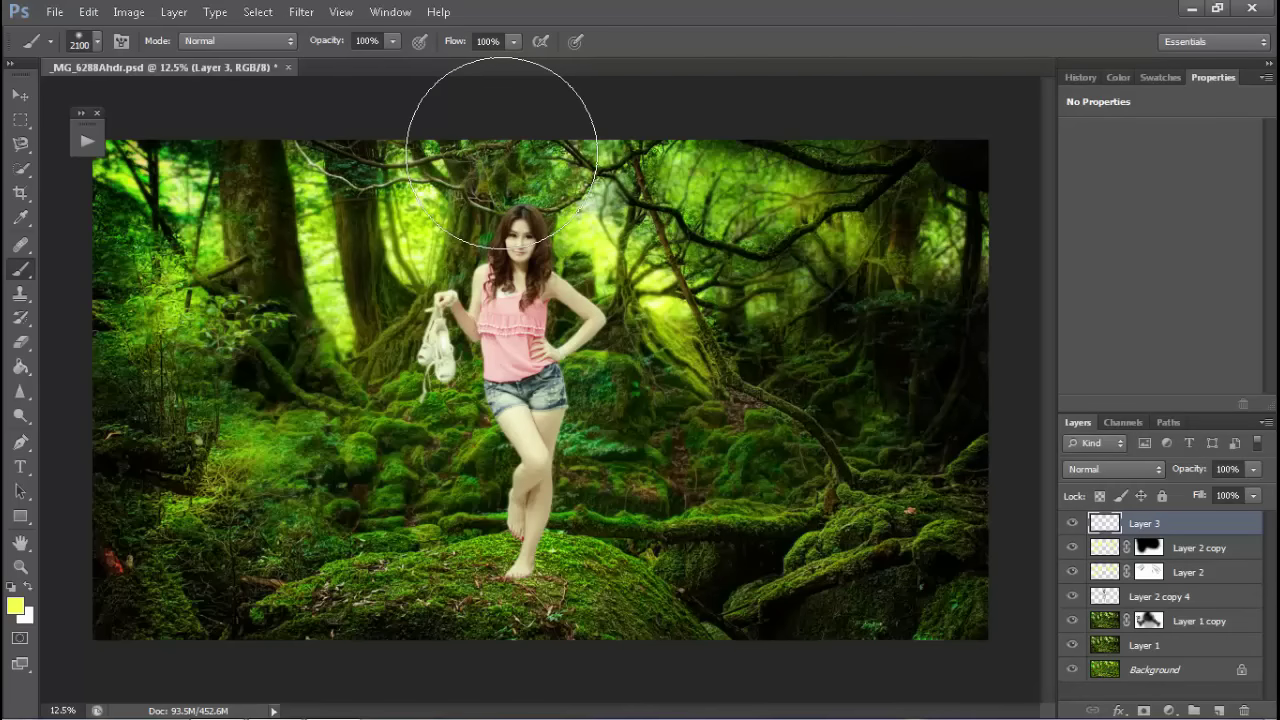
{"action": "left_click", "coordinate": [502, 152]}
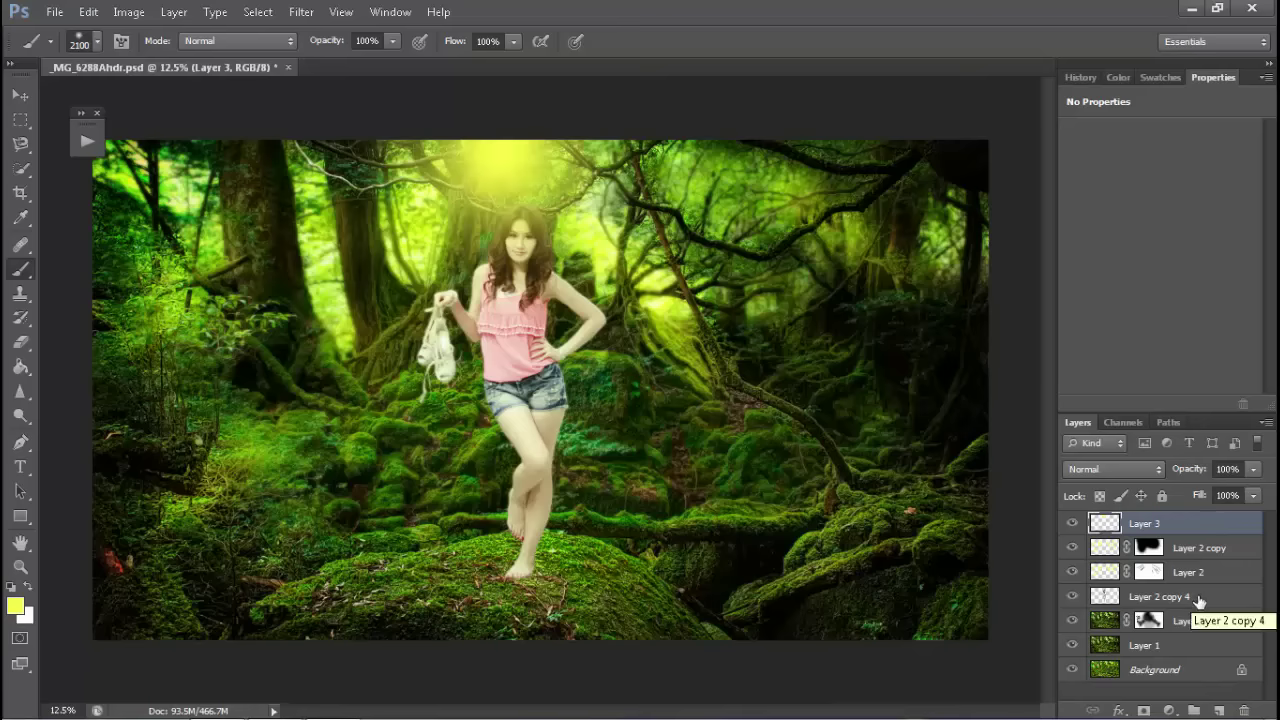
{"action": "left_click_drag", "start_coordinate": [1199, 600], "coordinate": [1203, 527]}
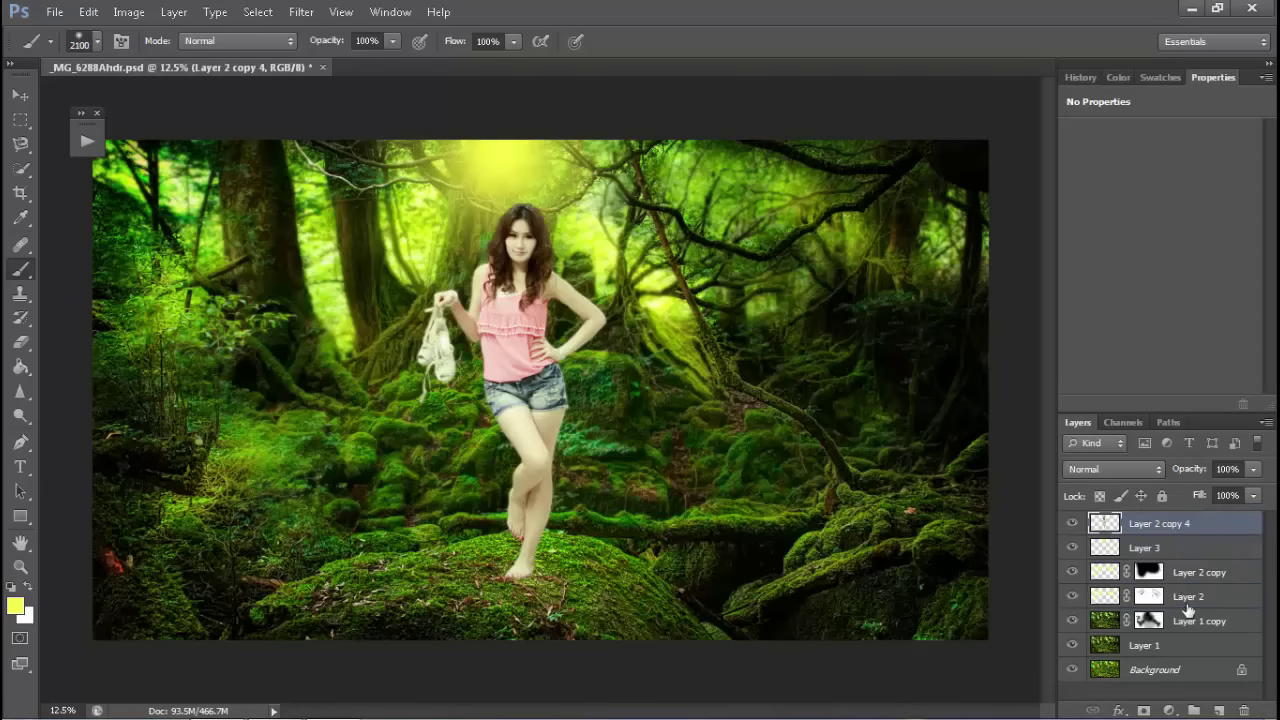
{"action": "left_click", "coordinate": [1200, 550]}
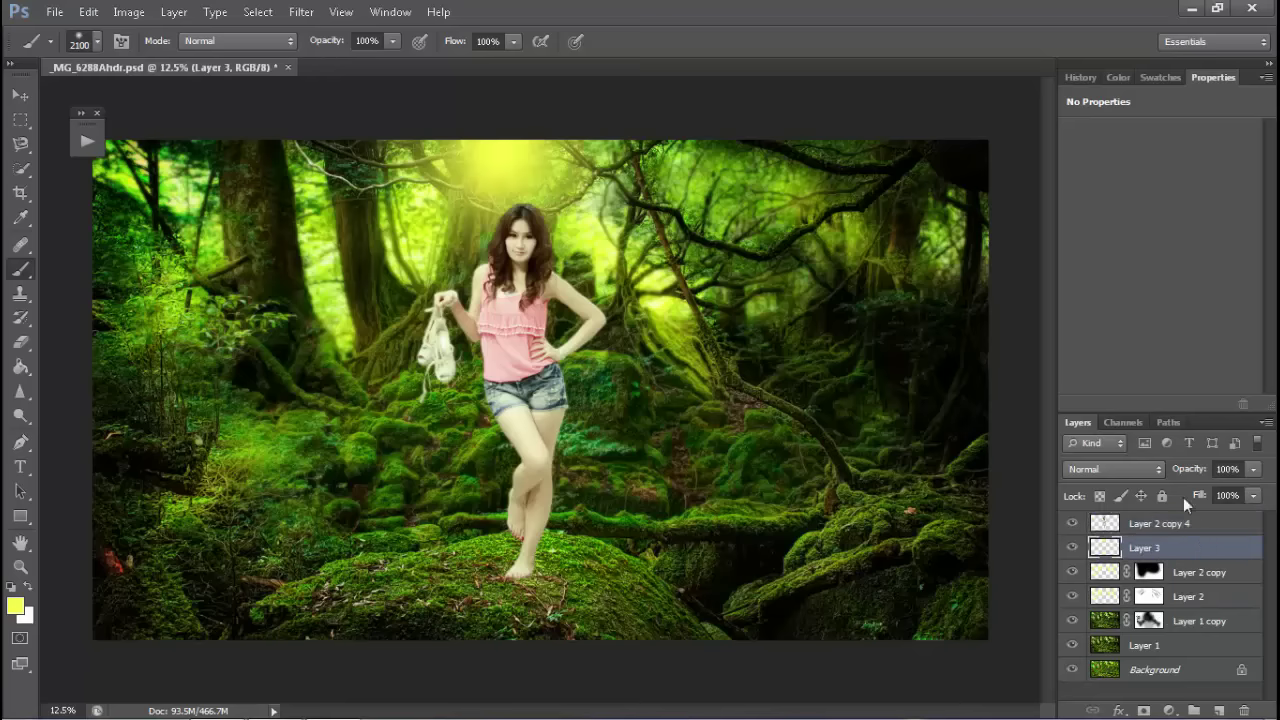
- Try Layer 3 in Screen at 47%, then settle on Soft Light at 65% opacity
{"action": "left_click", "coordinate": [1110, 466]}
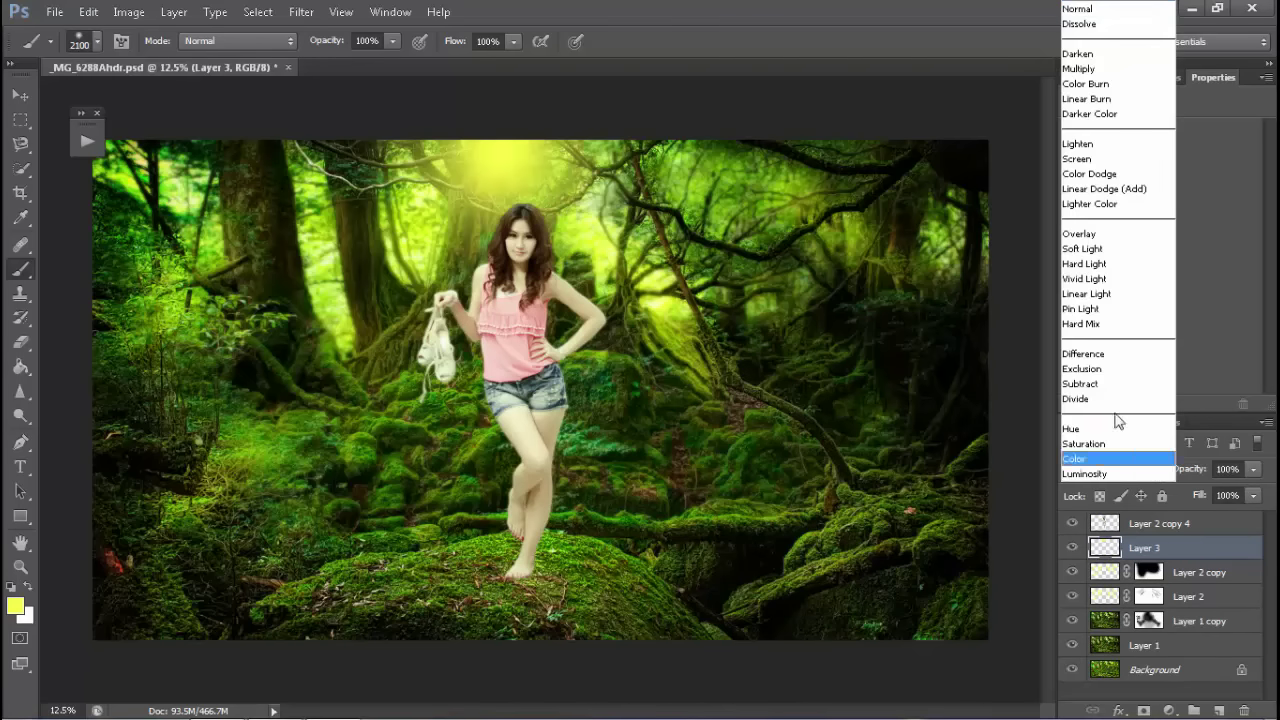
{"action": "left_click", "coordinate": [1122, 160]}
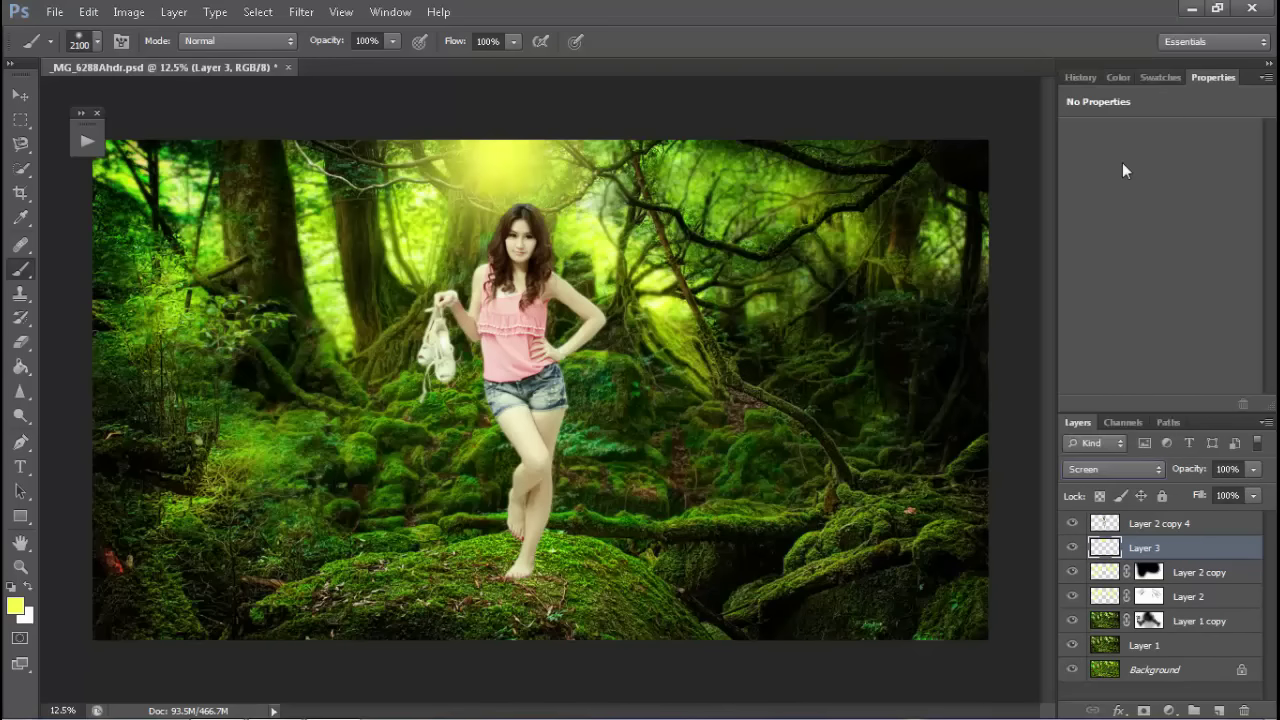
{"action": "left_click", "coordinate": [1252, 469]}
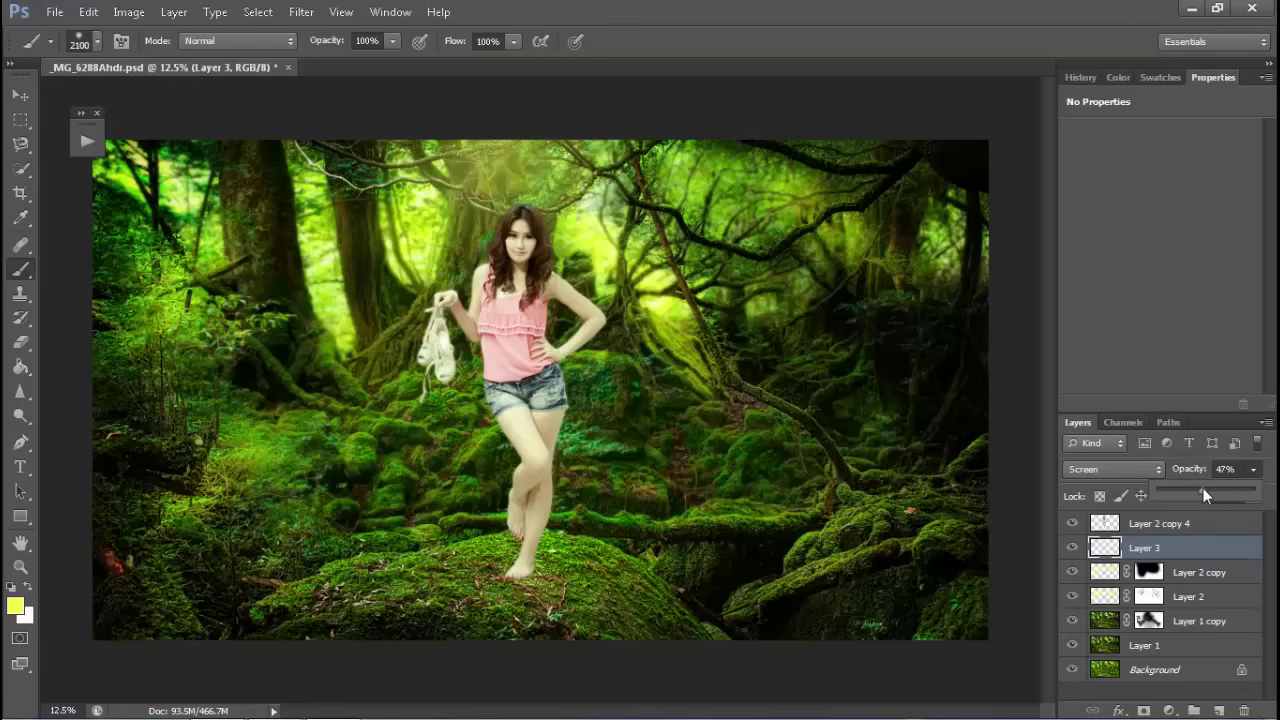
{"action": "left_click", "coordinate": [1093, 472]}
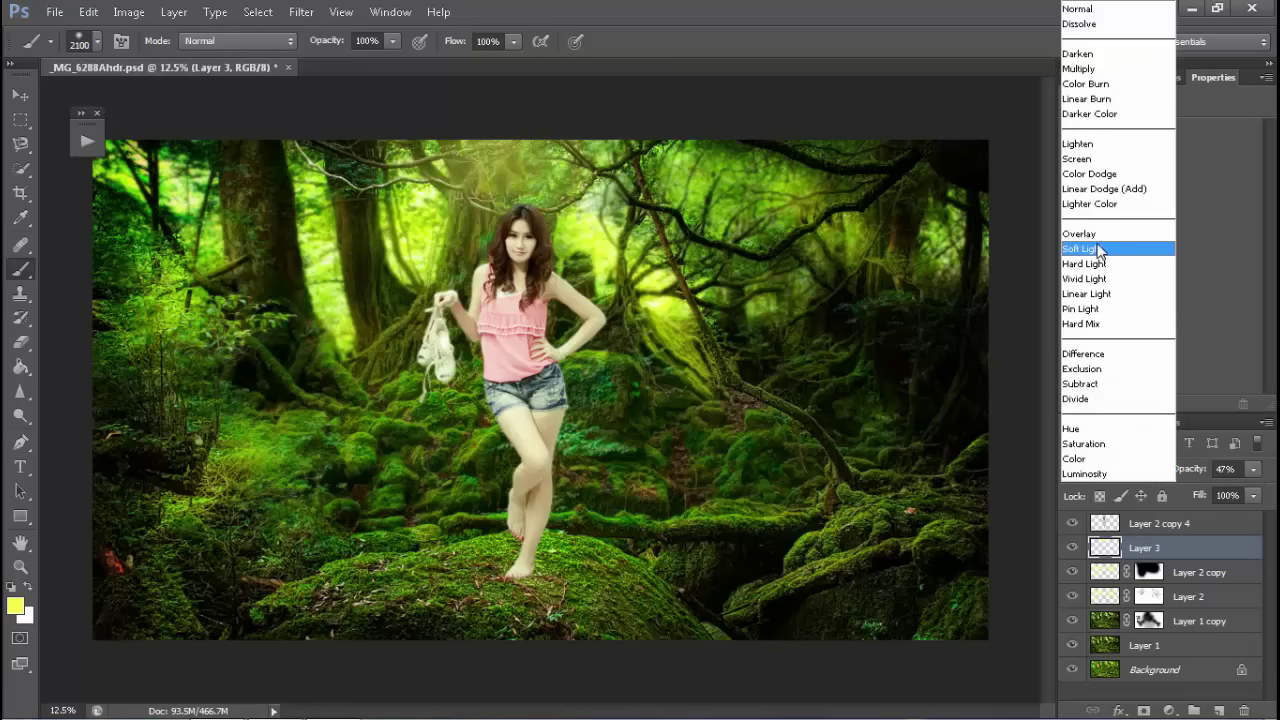
{"action": "left_click", "coordinate": [1097, 248]}
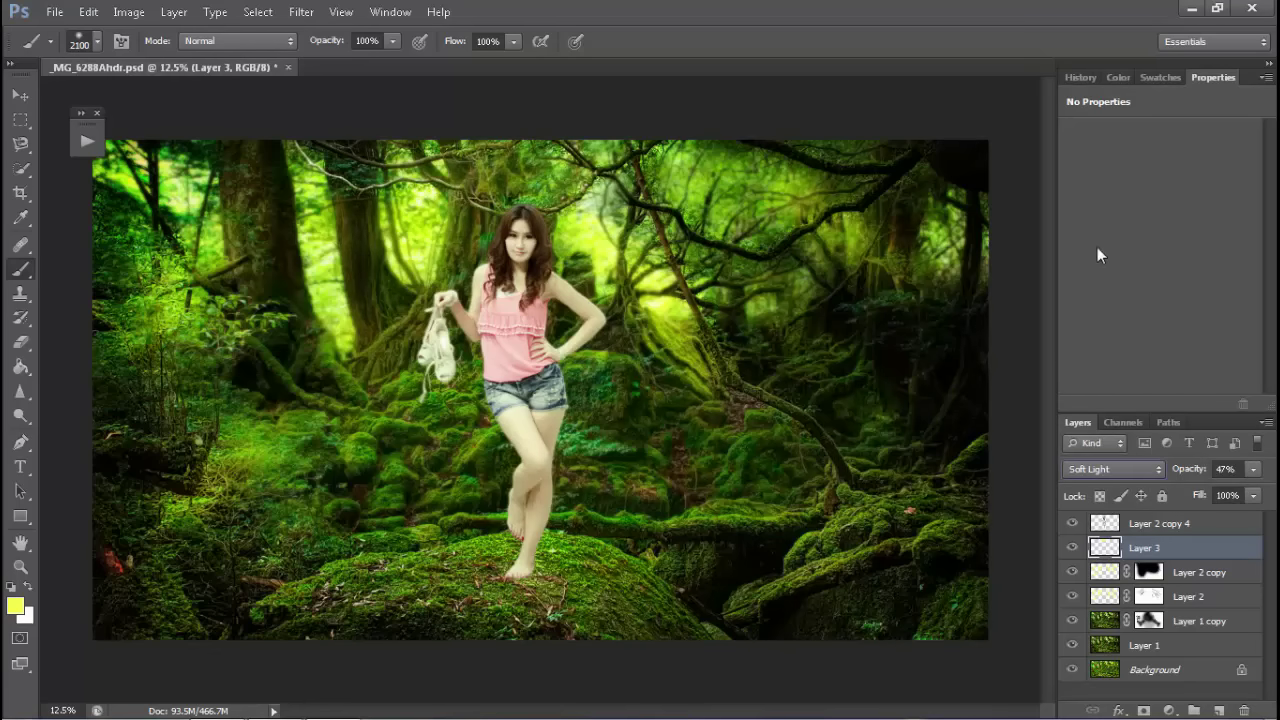
{"action": "left_click", "coordinate": [1253, 469]}
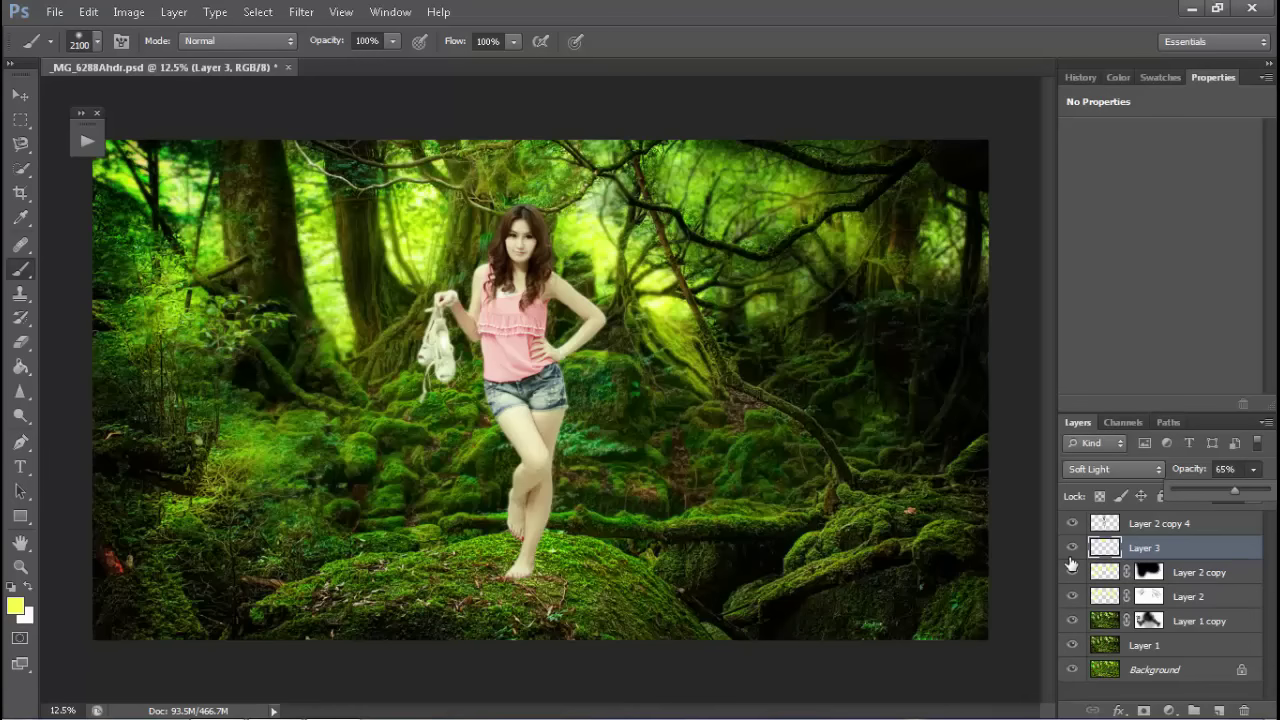
- Merge Layer 3 through Layer 1, then add Levels above Layer 2 copy 4 with midtone gamma 0.56
{"action": "left_click", "coordinate": [1185, 647], "text": "shift"}
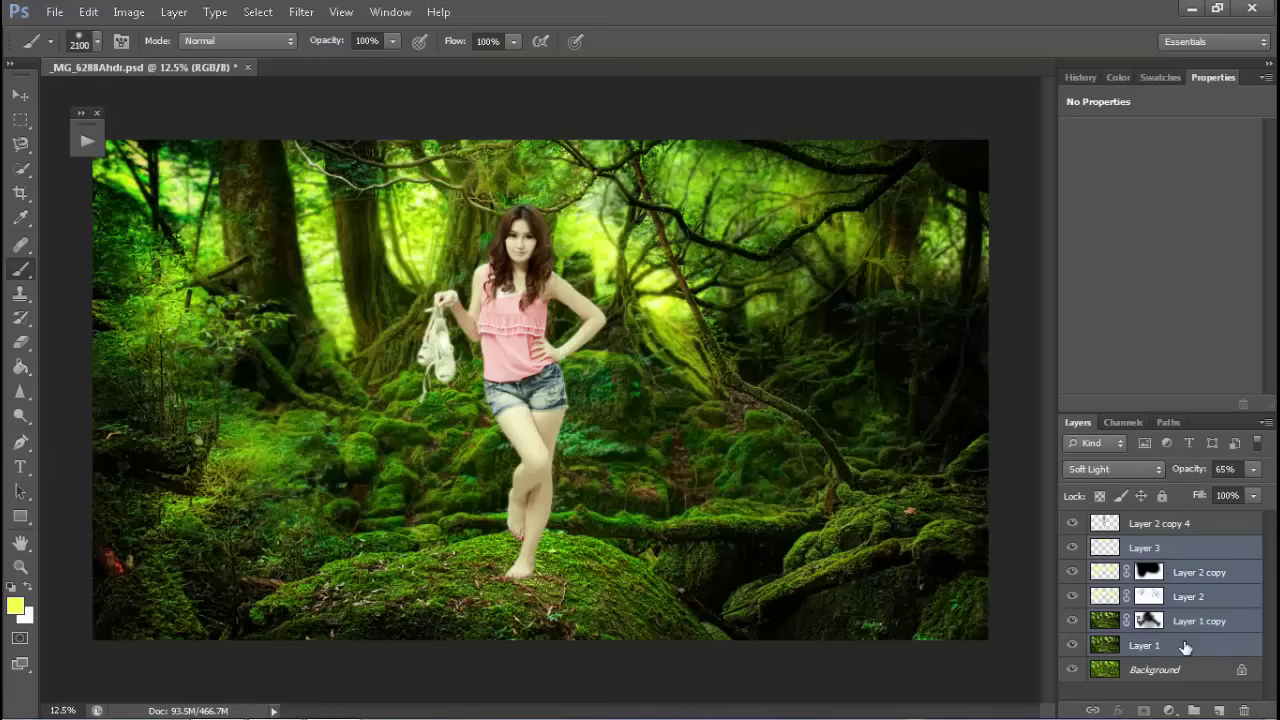
{"action": "key", "text": "ctrl+e"}
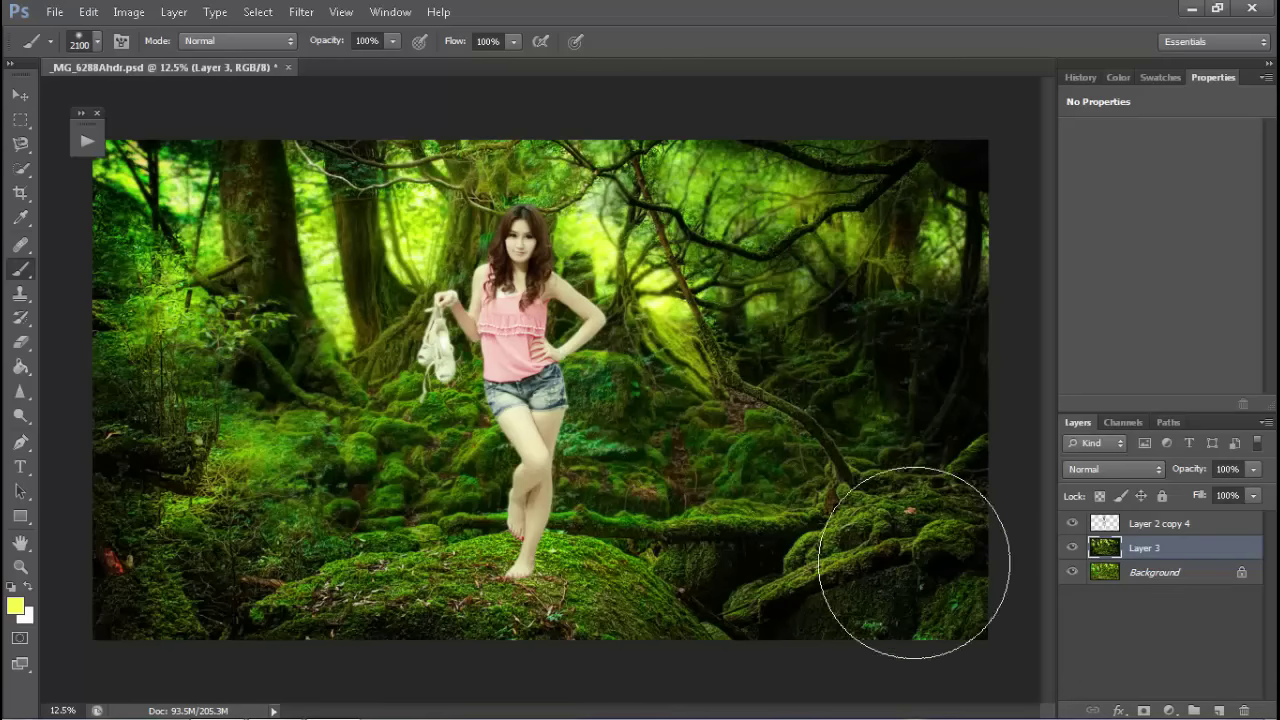
{"action": "left_click", "coordinate": [1173, 530]}
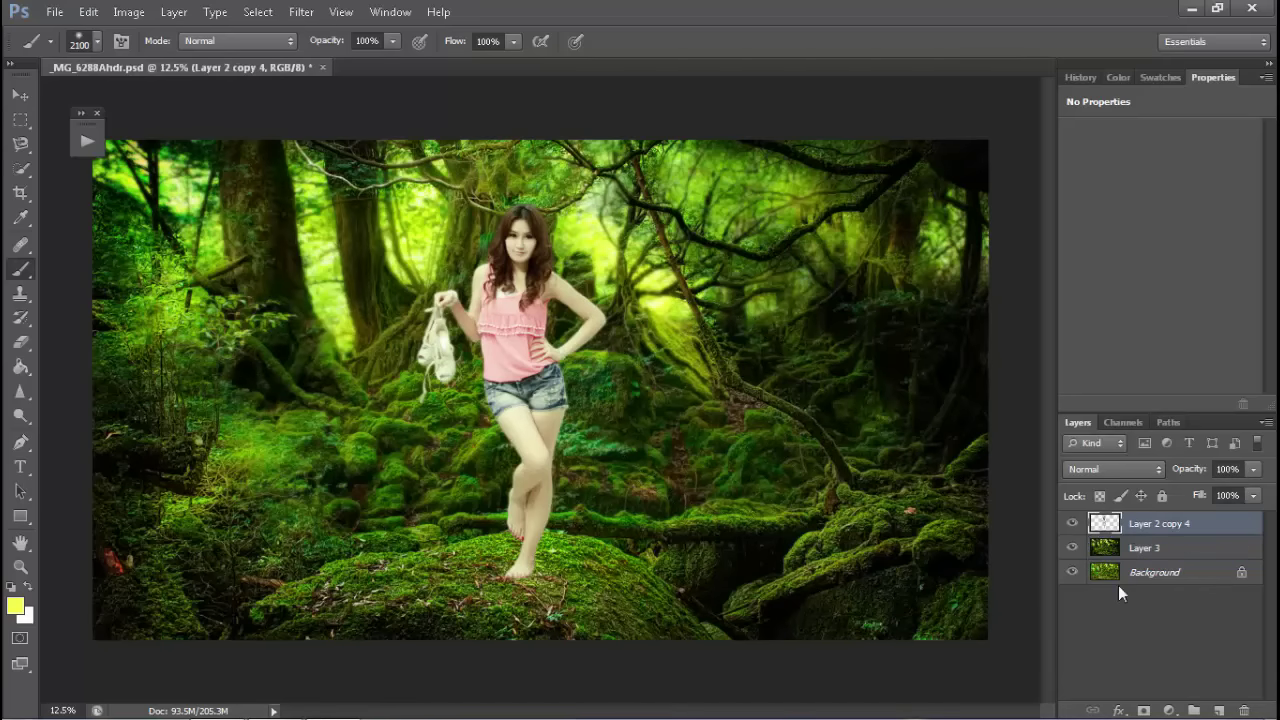
{"action": "left_click", "coordinate": [1169, 711]}
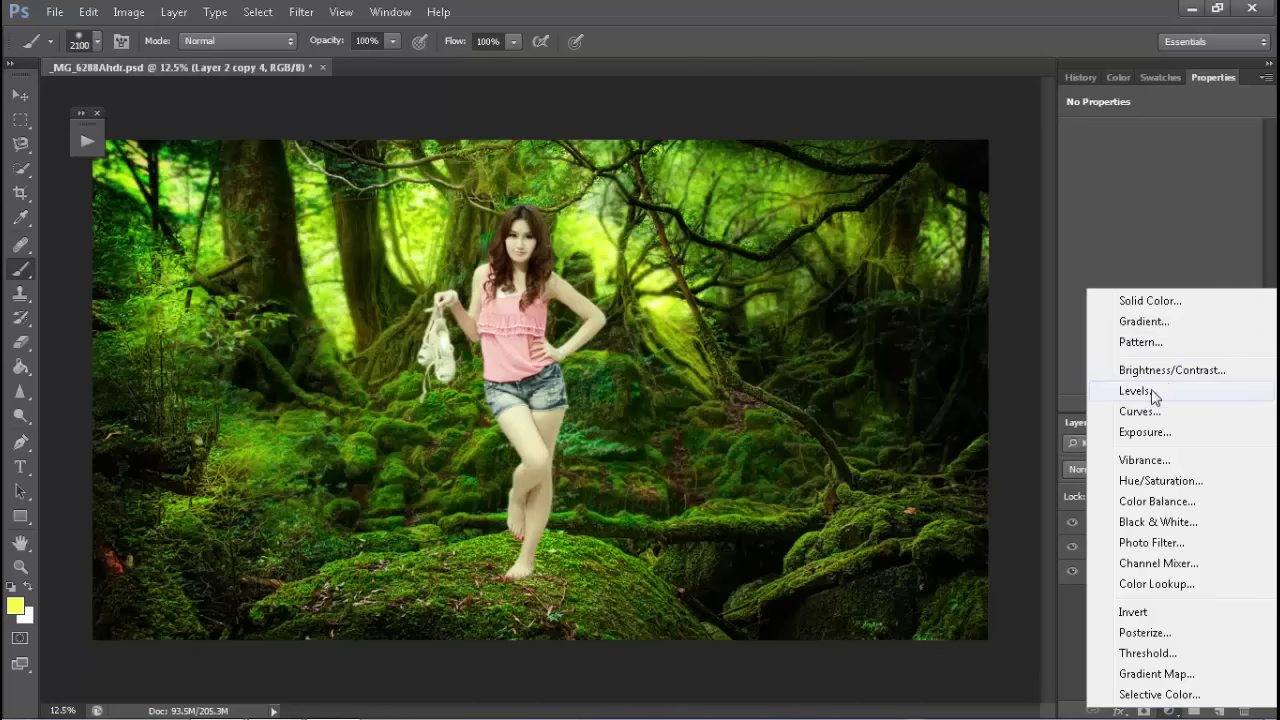
{"action": "left_click", "coordinate": [1017, 706]}
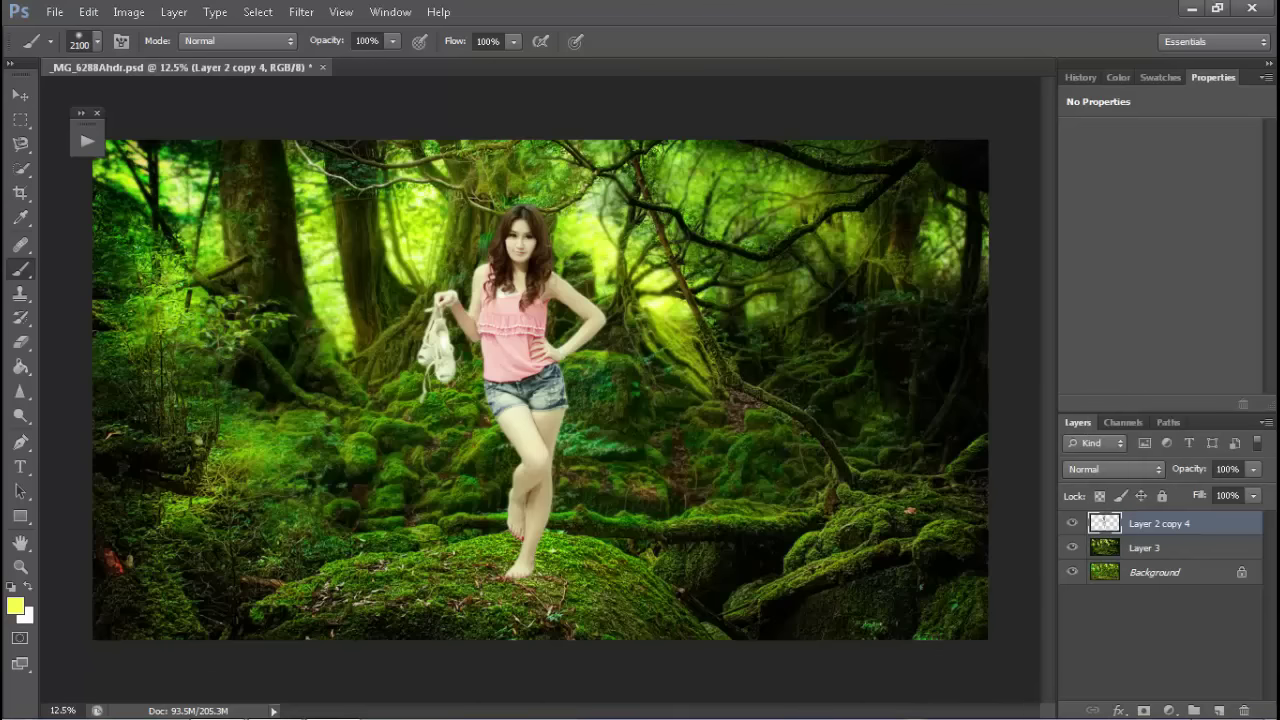
{"action": "left_click", "coordinate": [1169, 711]}
{"action": "left_click", "coordinate": [1134, 386]}
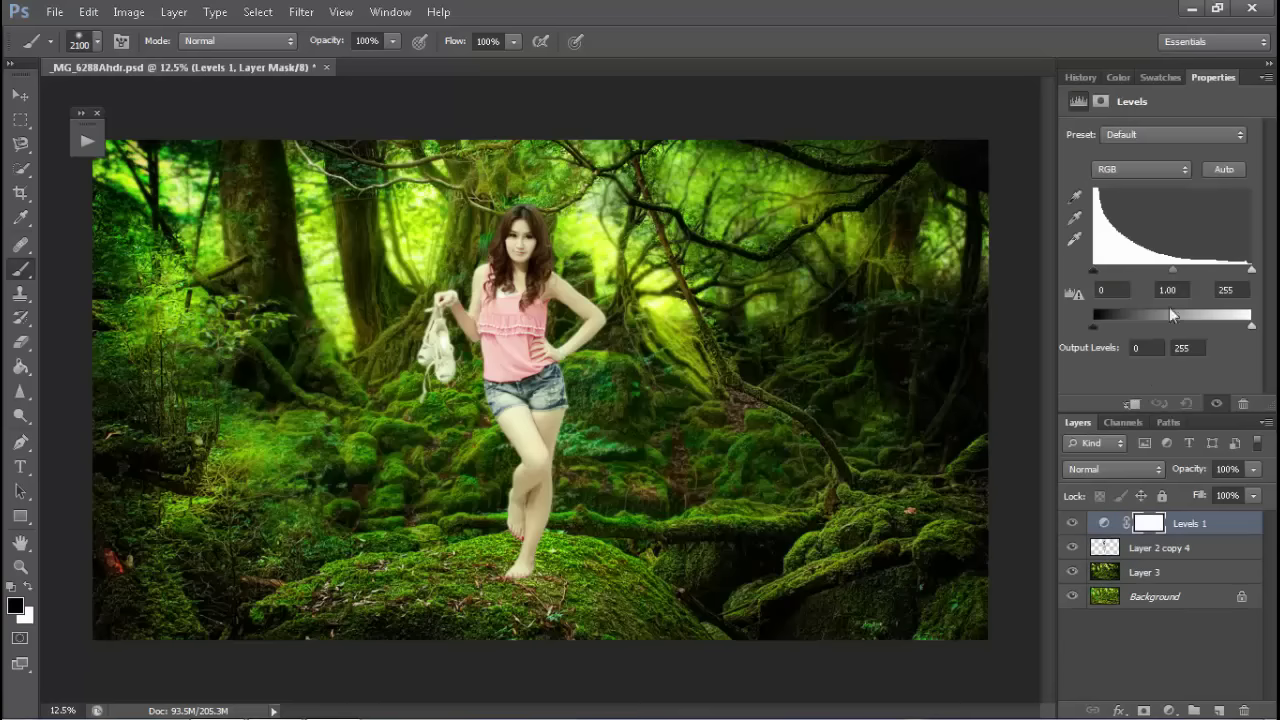
{"action": "left_click_drag", "start_coordinate": [1175, 272], "coordinate": [1196, 271]}
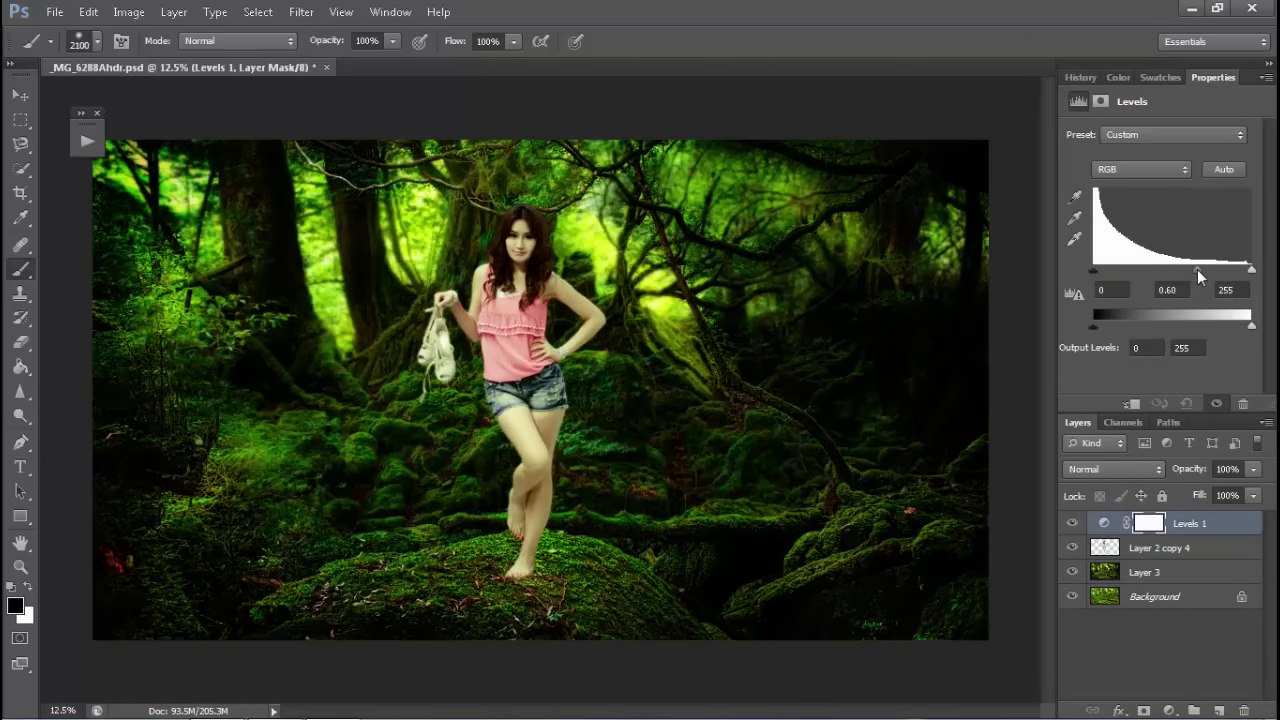
{"action": "left_click_drag", "start_coordinate": [1199, 276], "coordinate": [1203, 278]}
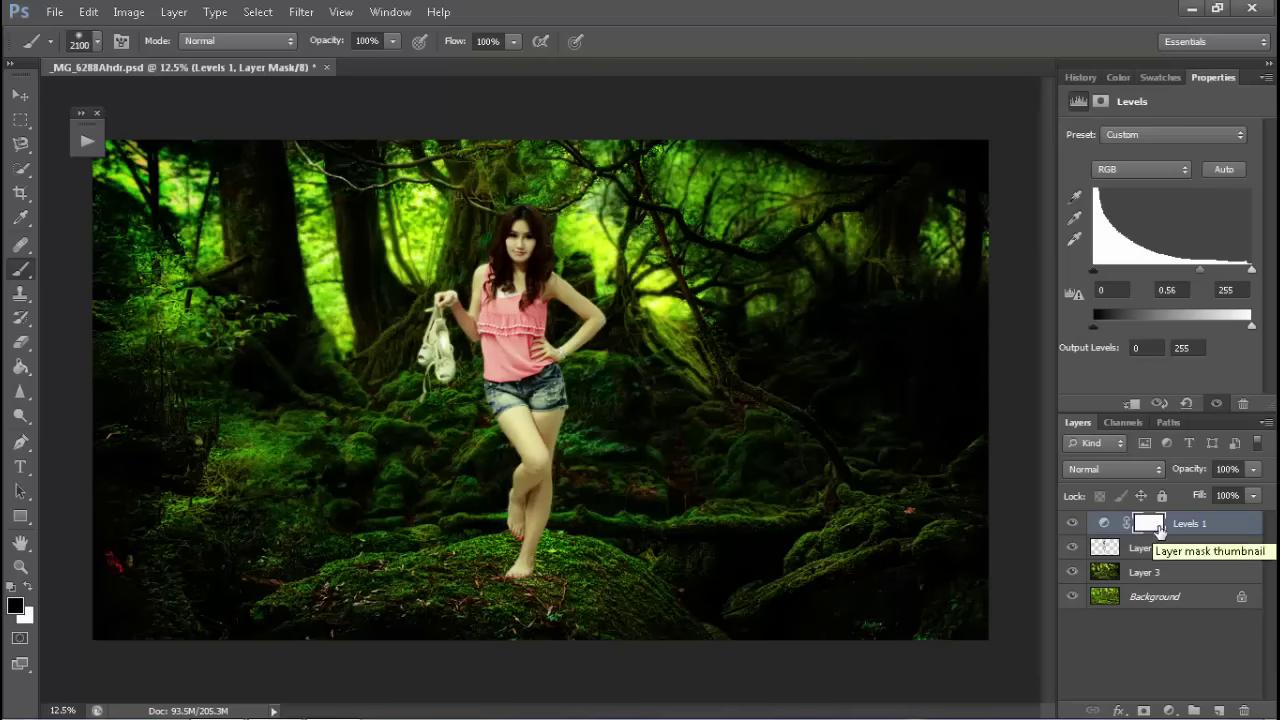
- Fill the Levels 1 mask with a vertical white-to-black gradient using the Gradient Tool
{"action": "left_click", "coordinate": [27, 369]}
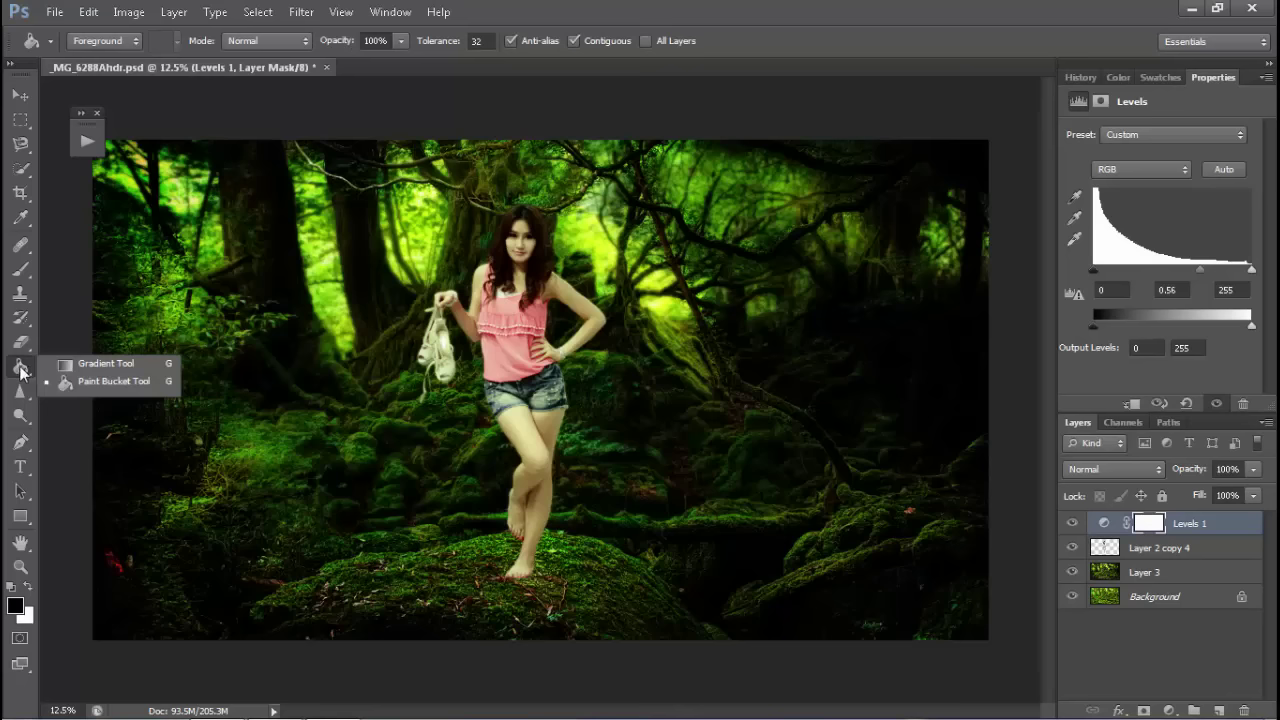
{"action": "left_click", "coordinate": [64, 366]}
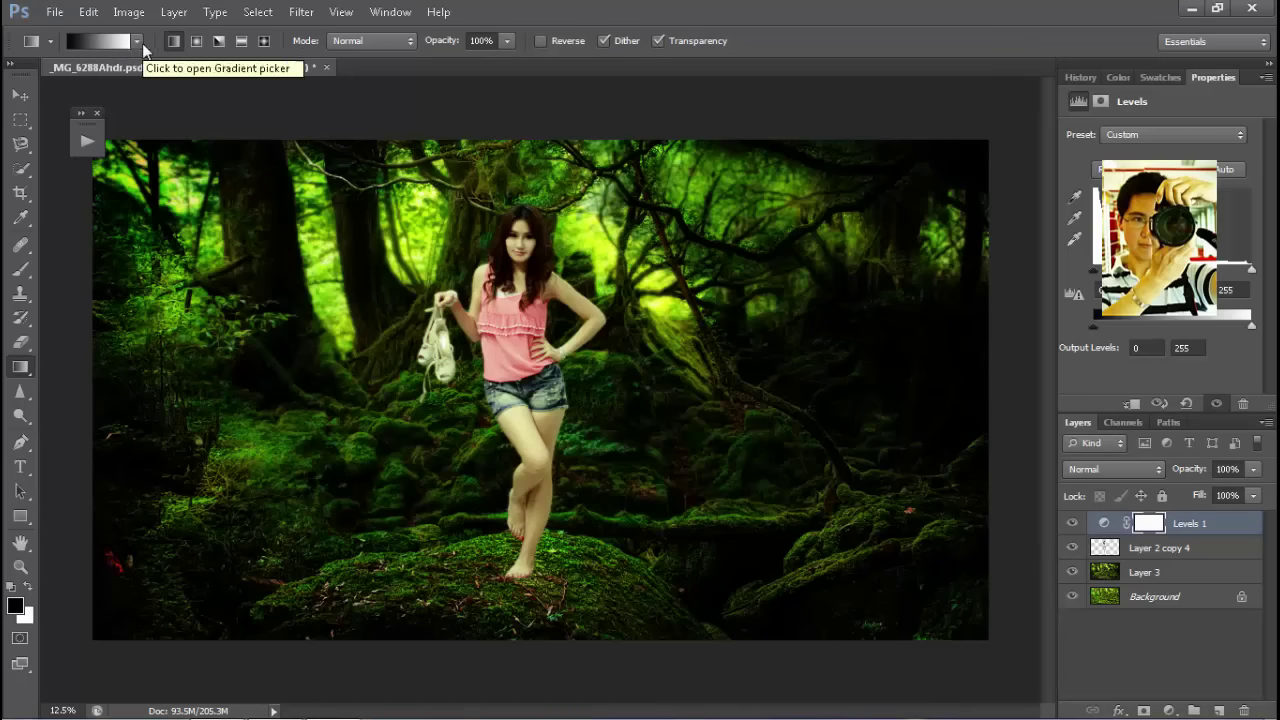
{"action": "left_click", "coordinate": [141, 38]}
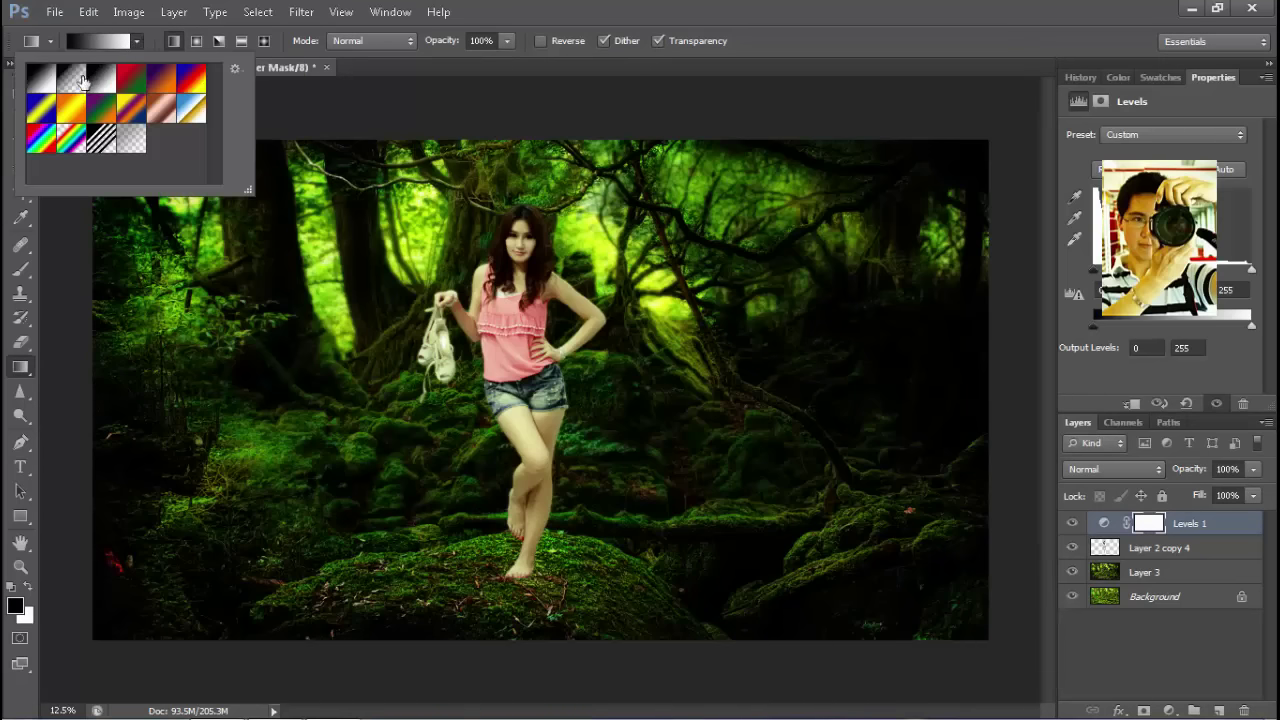
{"action": "left_click", "coordinate": [13, 588]}
{"action": "left_click", "coordinate": [29, 587]}
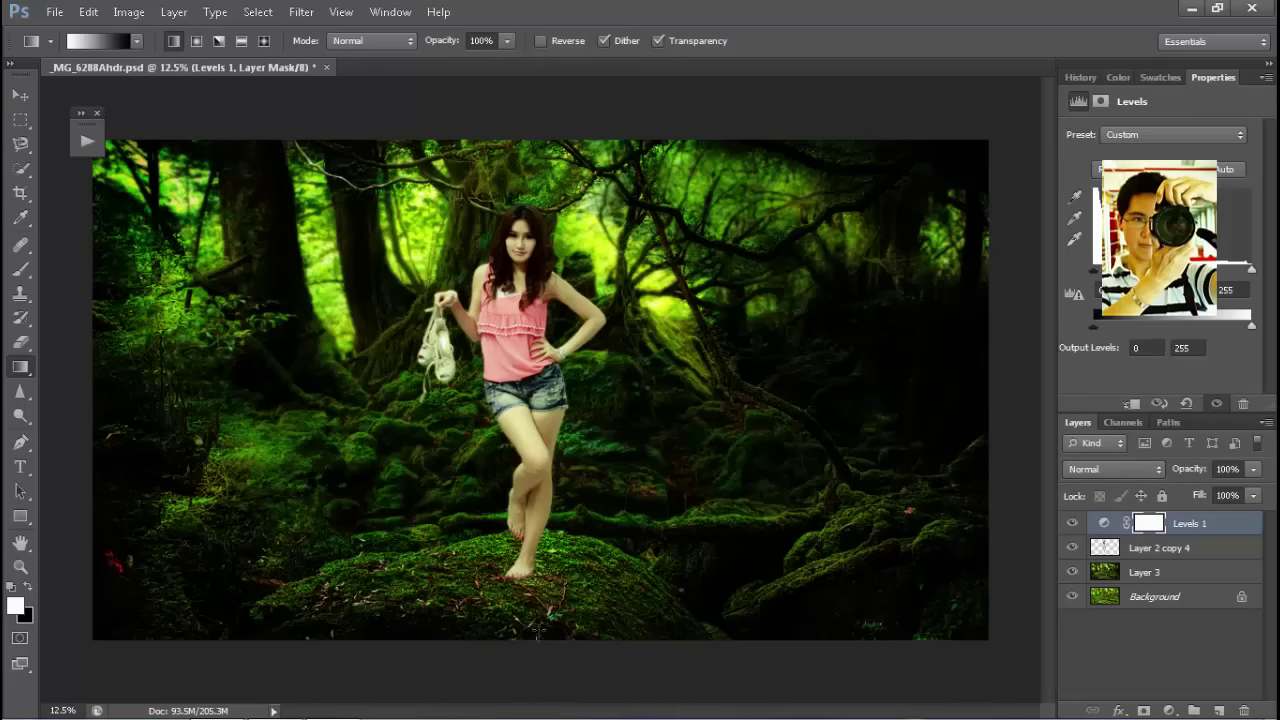
{"action": "left_click_drag", "start_coordinate": [540, 652], "coordinate": [540, 514]}
{"action": "left_click_drag", "start_coordinate": [540, 447], "coordinate": [540, 437]}
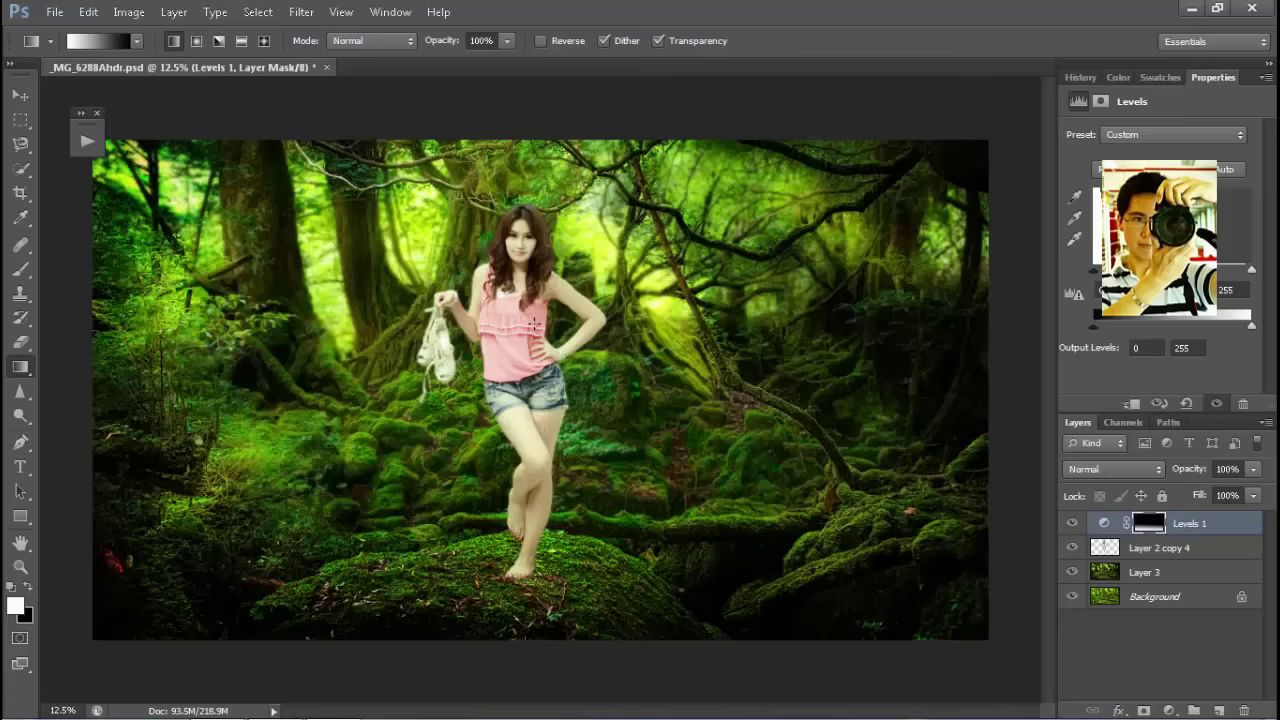
{"action": "left_click_drag", "start_coordinate": [537, 324], "coordinate": [527, 640]}
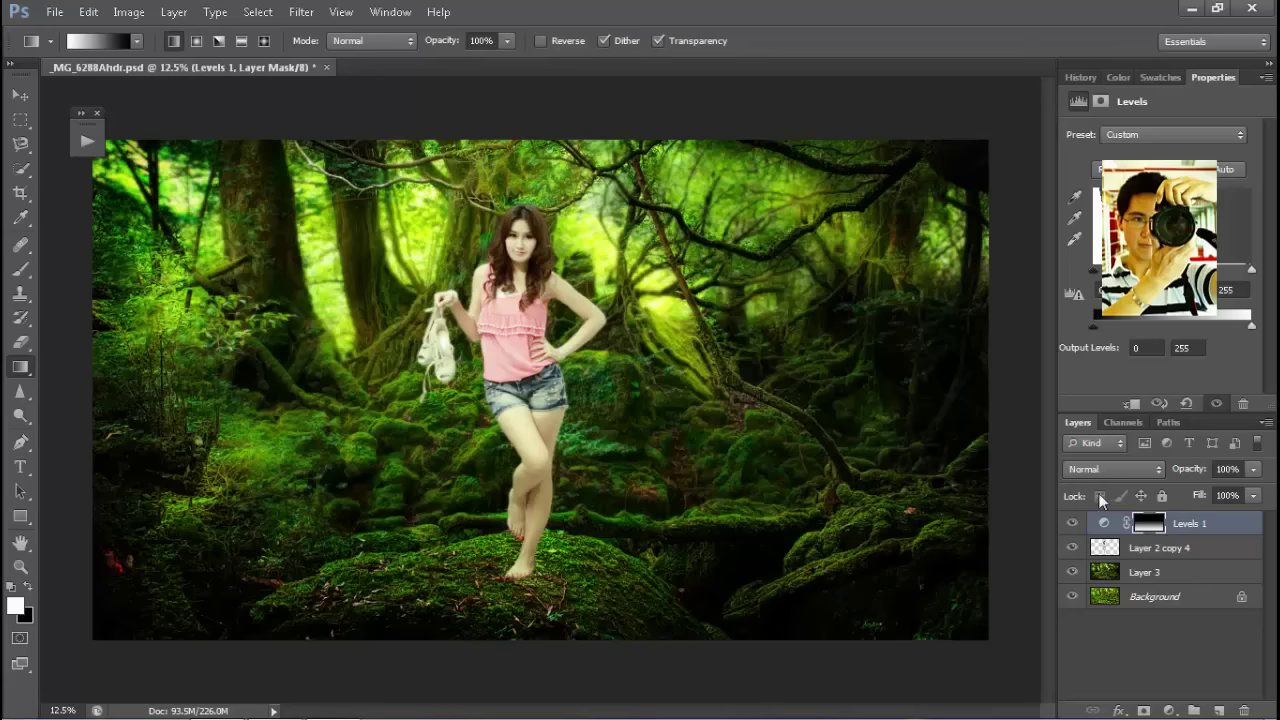
- Toggle Levels 1 on and off to compare the darkening
{"action": "left_click", "coordinate": [1072, 524]}
{"action": "left_click", "coordinate": [1072, 524]}
{"action": "left_click", "coordinate": [1072, 524]}
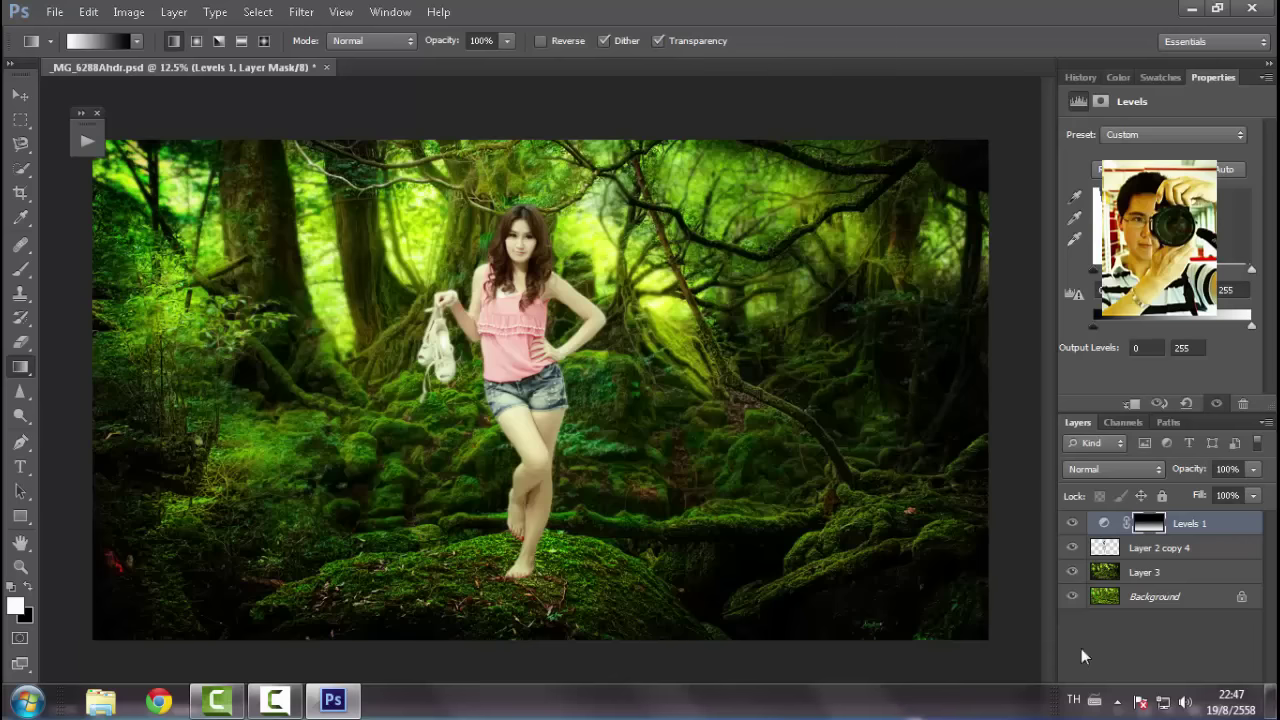
- Add a new layer and set up a 700 px white brush
{"action": "left_click", "coordinate": [1219, 709]}
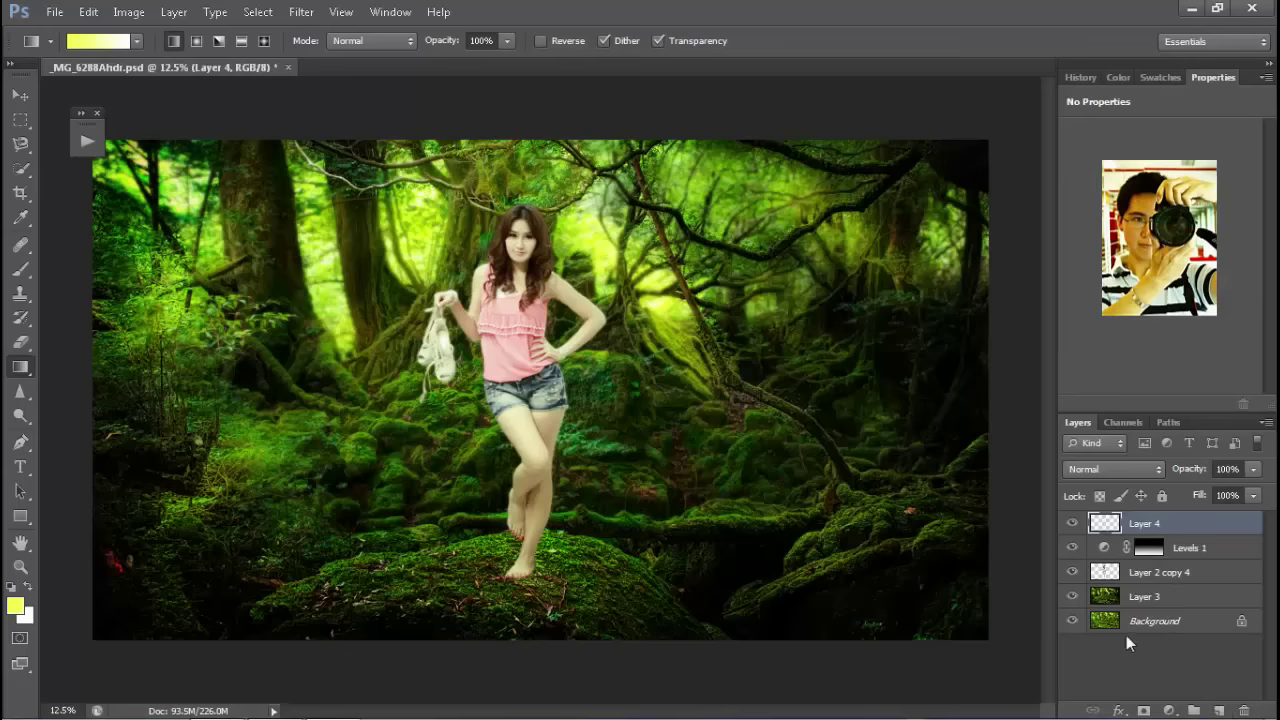
{"action": "key", "text": "b"}
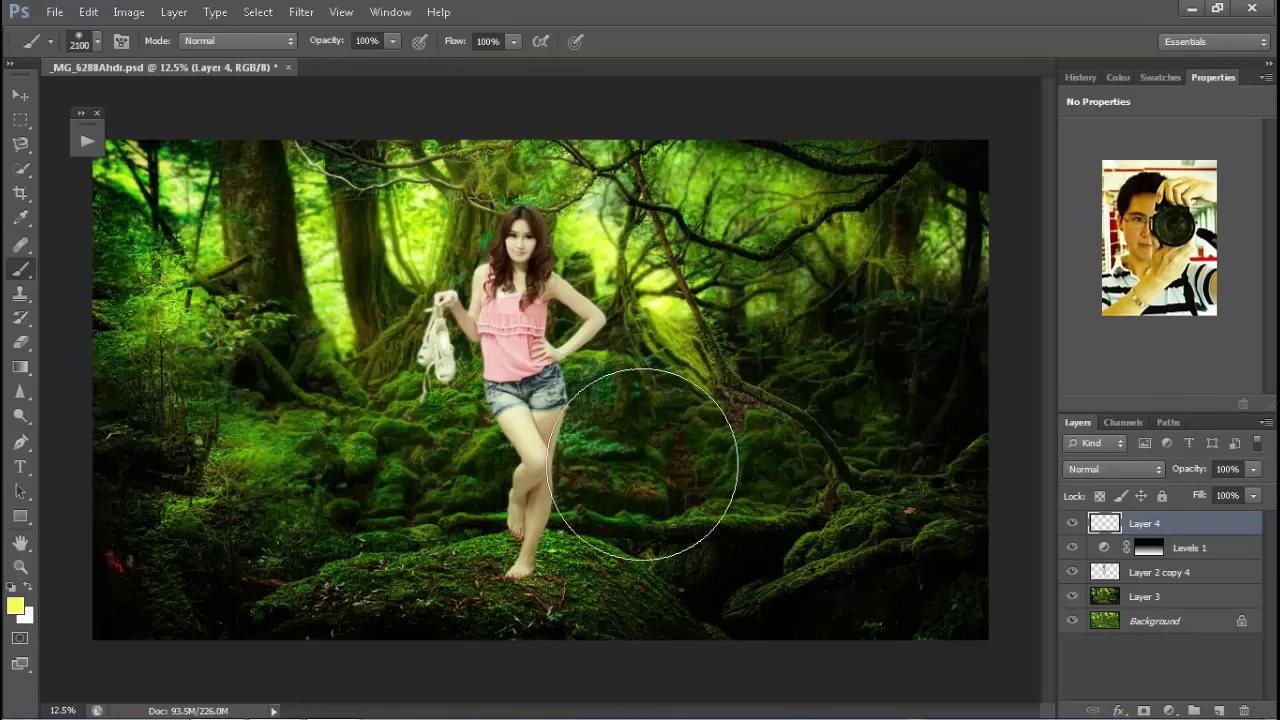
{"action": "key", "text": "bracketleft"}
{"action": "key", "text": "bracketleft"}
{"action": "key", "text": "bracketleft"}
{"action": "key", "text": "bracketleft"}
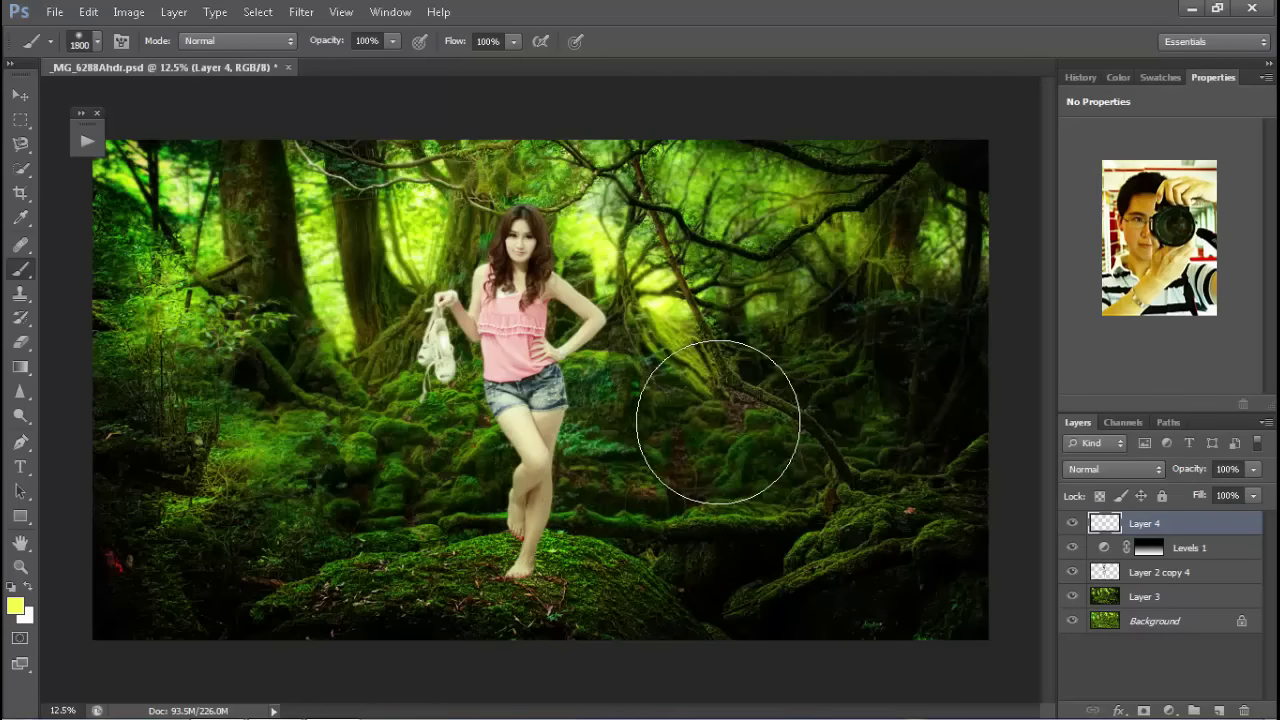
{"action": "key", "text": "bracketleft"}
{"action": "key", "text": "bracketleft"}
{"action": "key", "text": "bracketleft"}
{"action": "key", "text": "bracketleft"}
{"action": "key", "text": "bracketleft"}
{"action": "key", "text": "bracketleft"}
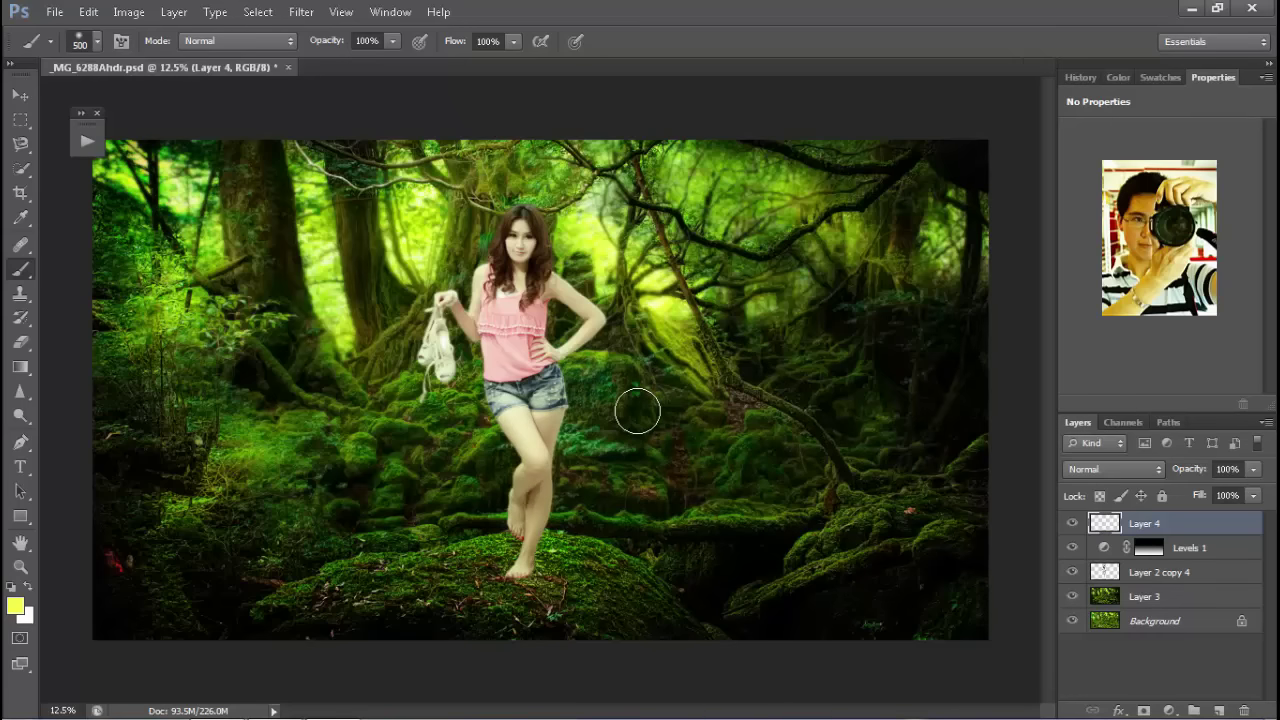
{"action": "key", "text": "d"}
{"action": "key", "text": "x"}
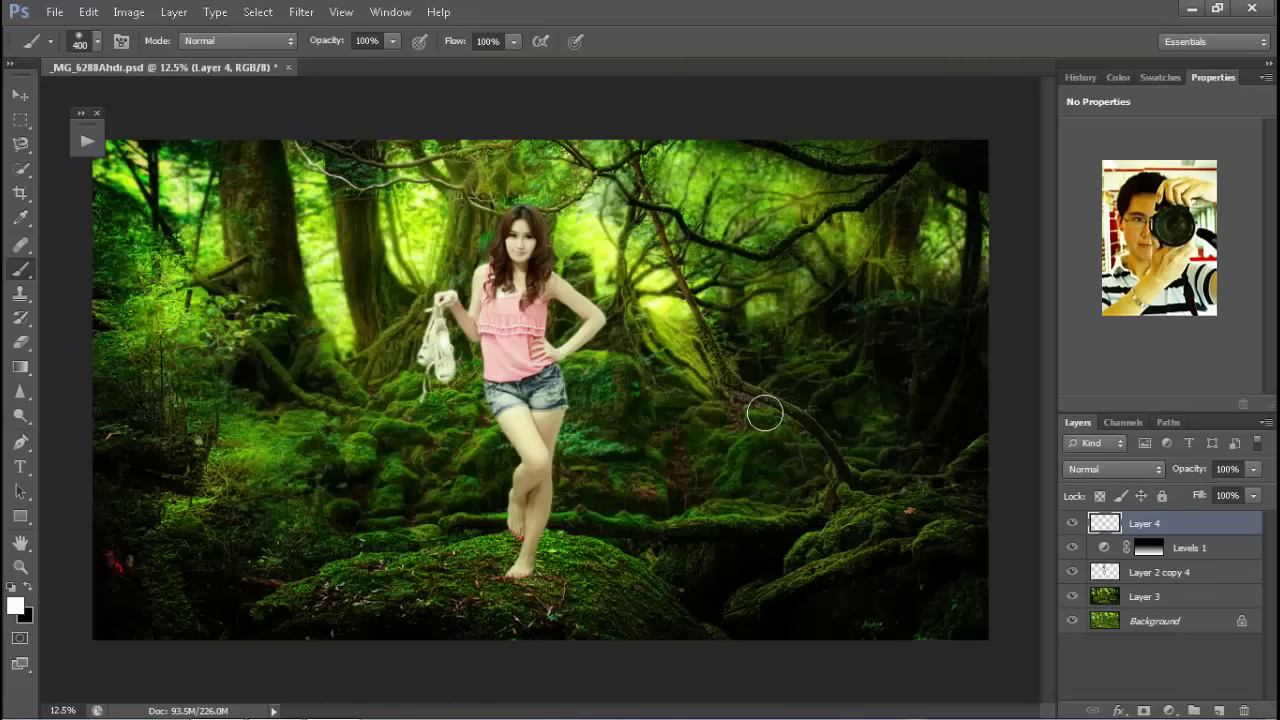
{"action": "key", "text": "bracketright"}
{"action": "key", "text": "bracketright"}
- Paint large soft white glows right of the girl, at upper right, and on the left
{"action": "left_click", "coordinate": [767, 418]}
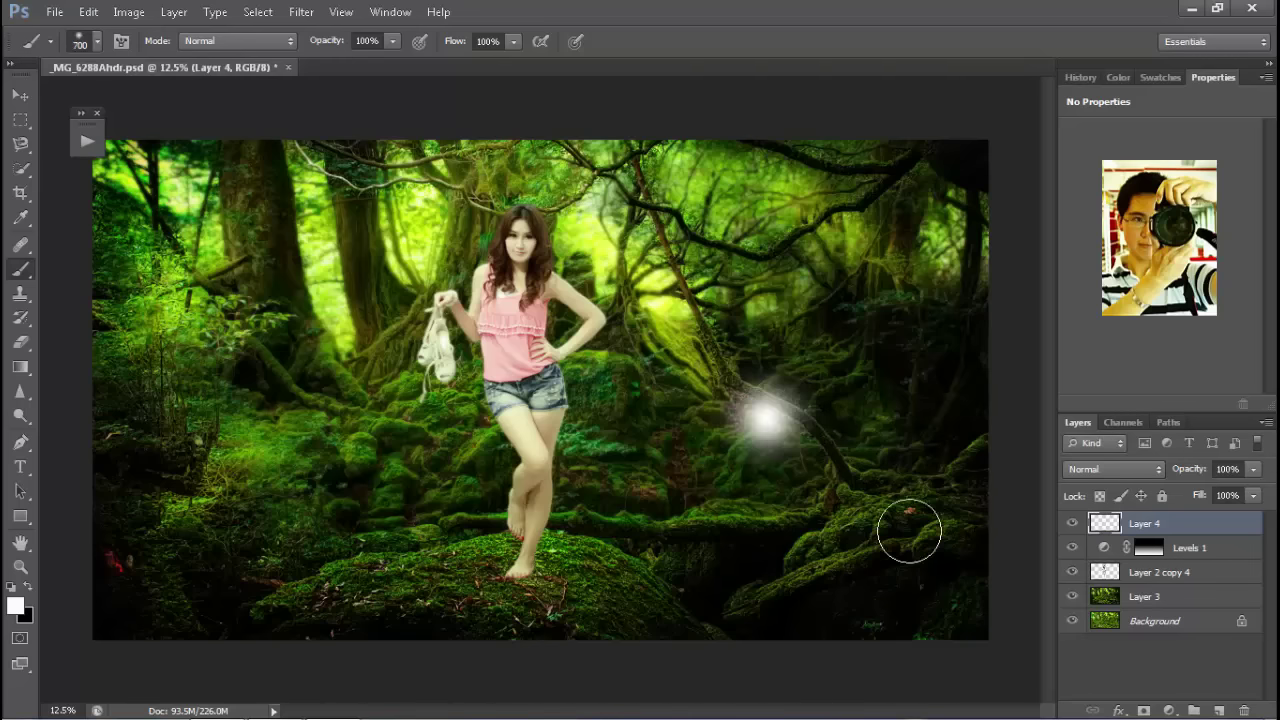
{"action": "left_click_drag", "start_coordinate": [688, 503], "coordinate": [712, 535]}
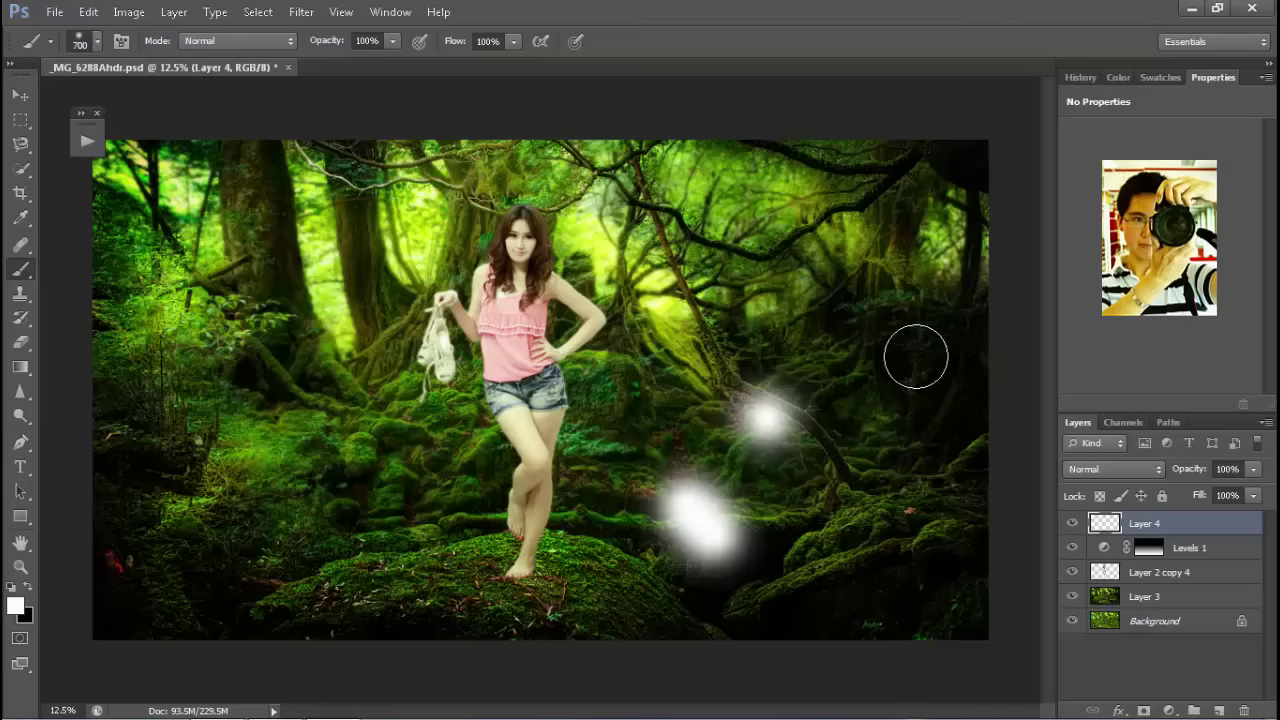
{"action": "left_click", "coordinate": [914, 354]}
{"action": "left_click", "coordinate": [837, 320]}
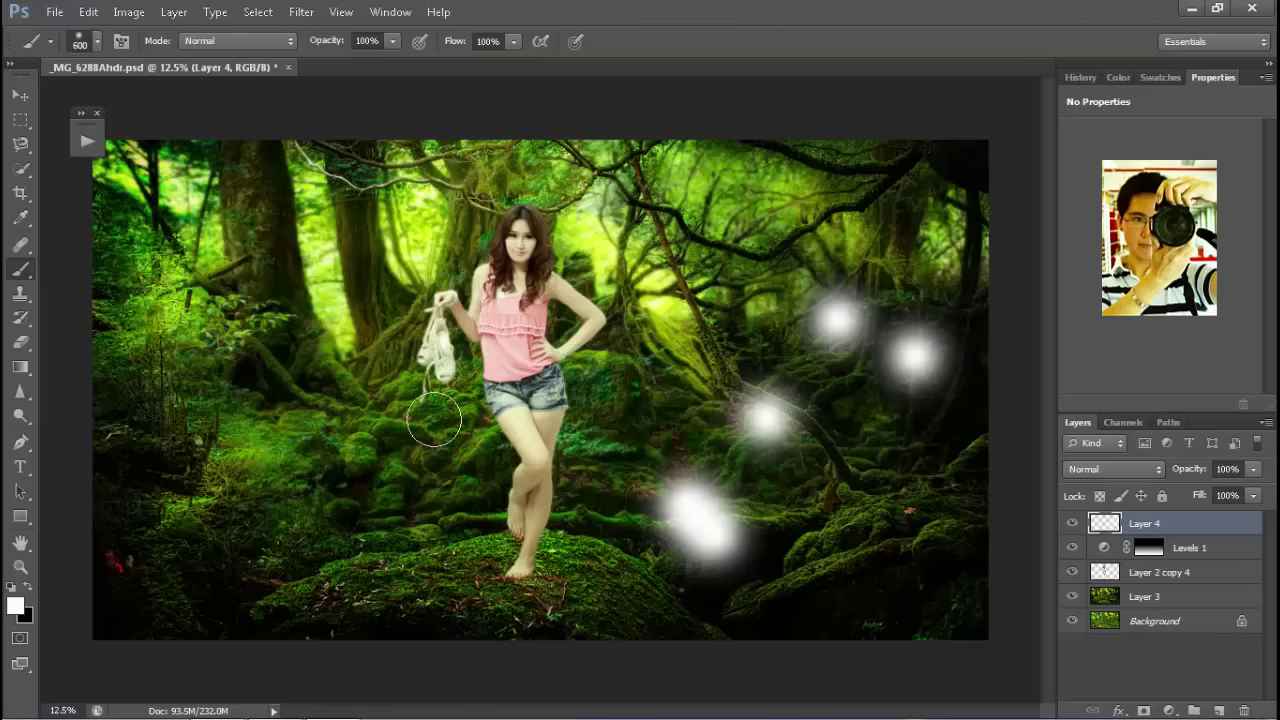
{"action": "key", "text": "bracketleft"}
{"action": "key", "text": "bracketleft"}
{"action": "key", "text": "bracketleft"}
{"action": "left_click", "coordinate": [366, 460]}
{"action": "left_click", "coordinate": [215, 473]}
- Add smaller glow dots along the left and upper area, plus soft streaks along the top
{"action": "key", "text": "bracketleft"}
{"action": "left_click", "coordinate": [130, 421]}
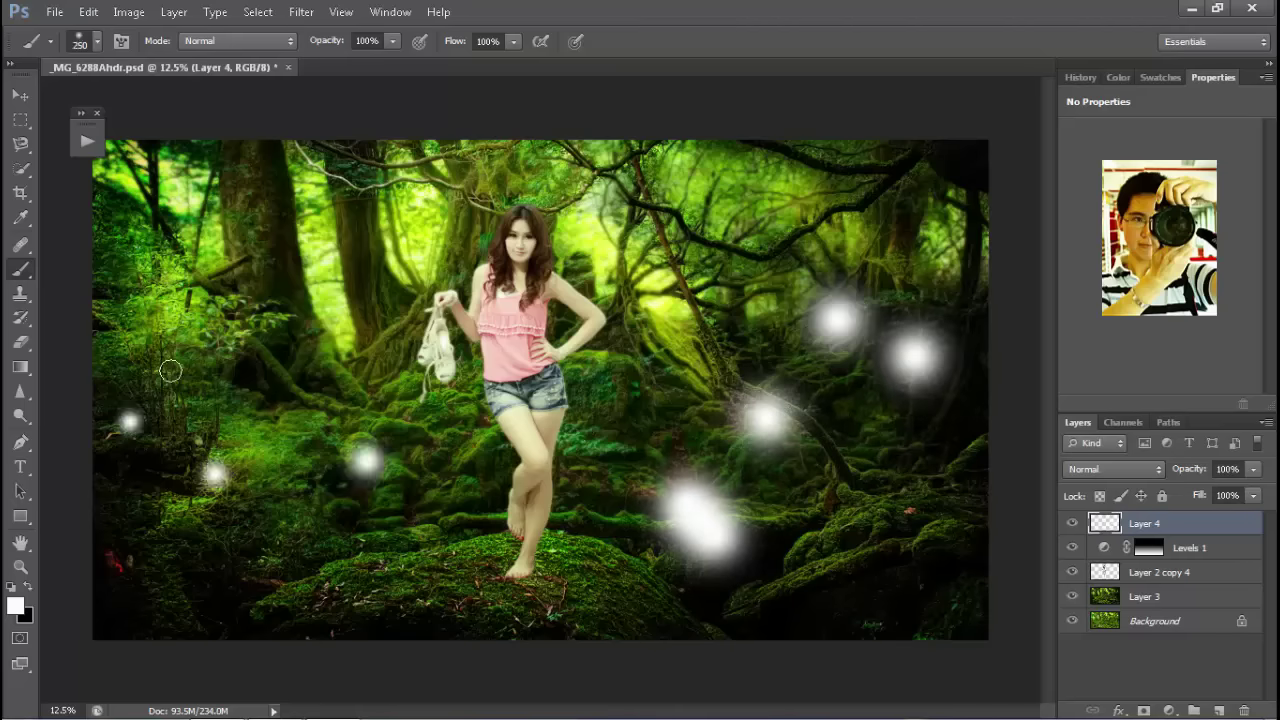
{"action": "left_click", "coordinate": [170, 365]}
{"action": "left_click", "coordinate": [152, 345]}
{"action": "left_click", "coordinate": [191, 440]}
{"action": "key", "text": "bracketleft"}
{"action": "left_click", "coordinate": [205, 210]}
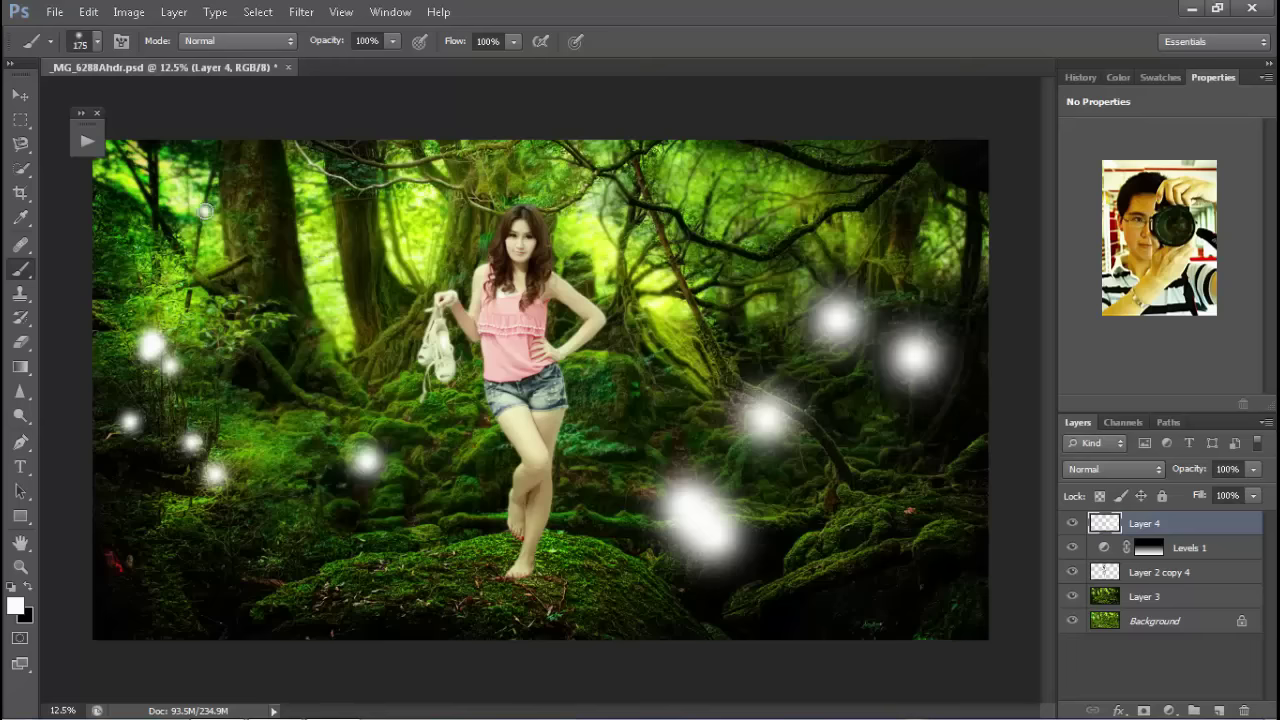
{"action": "left_click", "coordinate": [157, 243]}
{"action": "left_click", "coordinate": [503, 150]}
{"action": "left_click_drag", "start_coordinate": [604, 162], "coordinate": [655, 182]}
{"action": "left_click_drag", "start_coordinate": [714, 183], "coordinate": [748, 194]}
- Sprinkle tiny 100 px glow dots and a short streak on the left and near her feet
{"action": "key", "text": "bracketleft"}
{"action": "key", "text": "bracketleft"}
{"action": "key", "text": "bracketleft"}
{"action": "left_click", "coordinate": [295, 202]}
{"action": "left_click", "coordinate": [301, 257]}
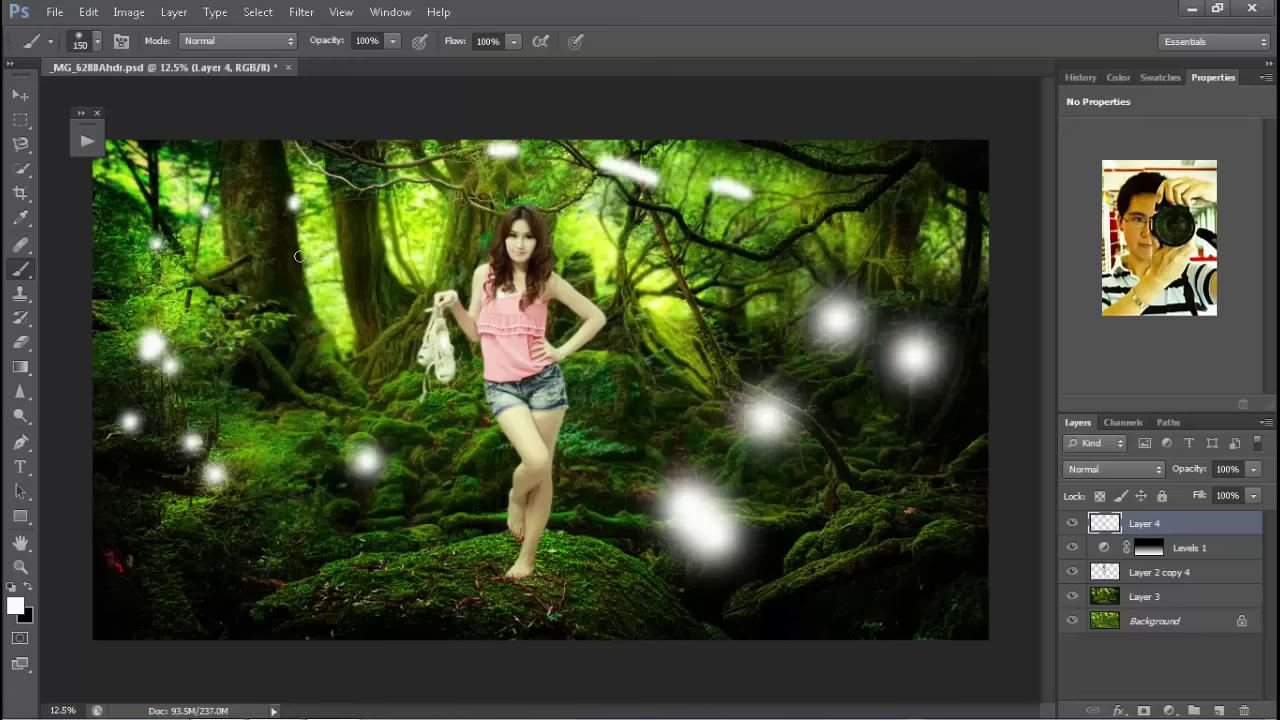
{"action": "left_click", "coordinate": [340, 291]}
{"action": "left_click", "coordinate": [449, 543]}
{"action": "left_click_drag", "start_coordinate": [373, 573], "coordinate": [410, 587]}
{"action": "left_click", "coordinate": [679, 594]}
{"action": "left_click", "coordinate": [617, 551]}
{"action": "left_click", "coordinate": [603, 555]}
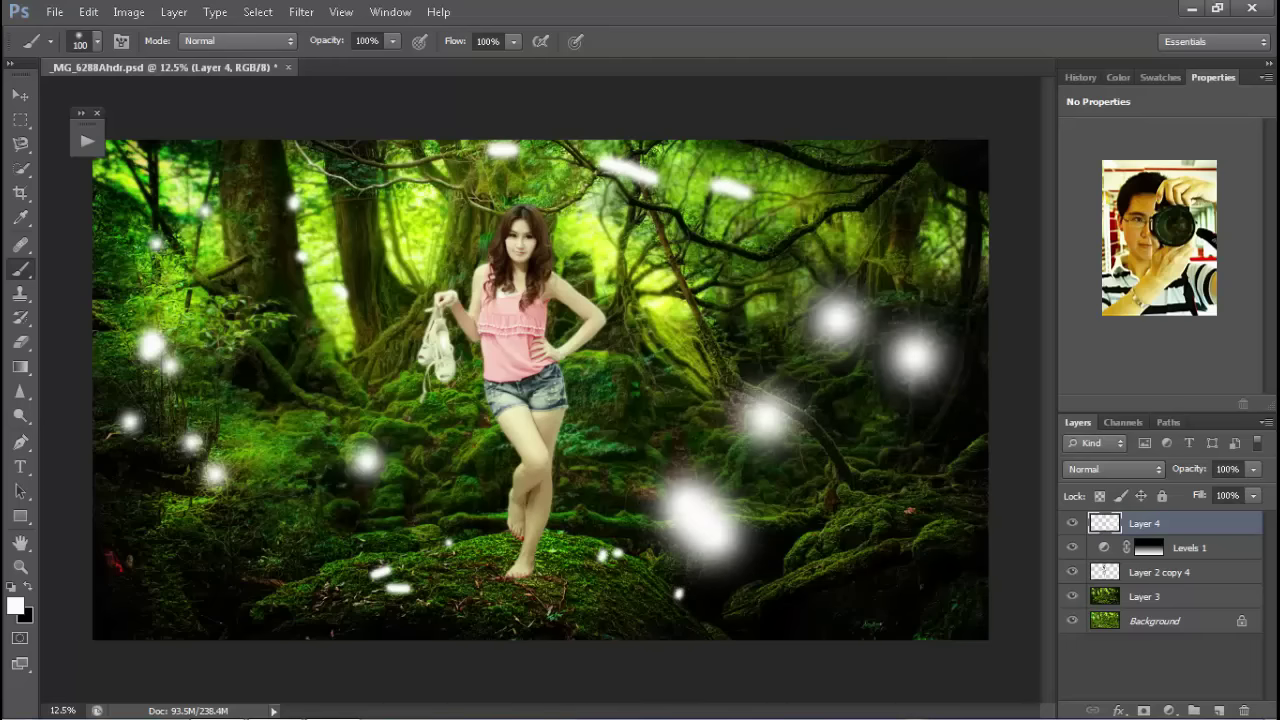
{"action": "left_click", "coordinate": [1108, 468]}
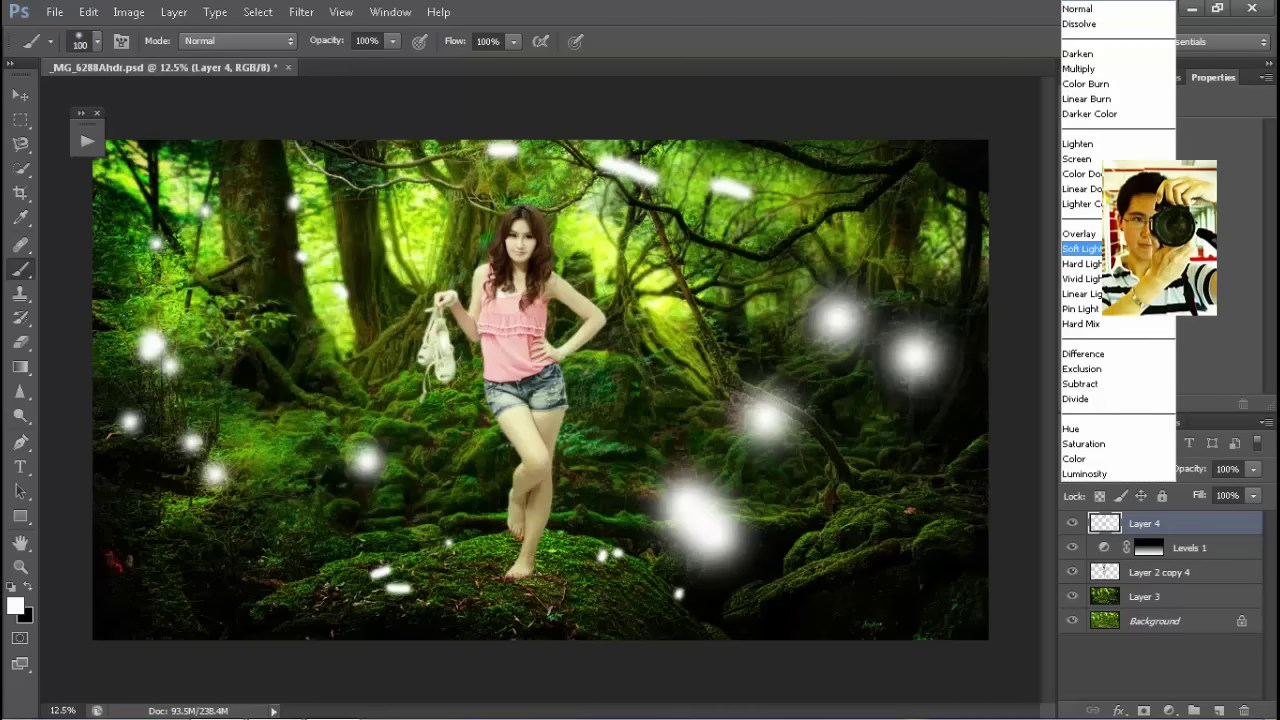
- Blend Layer 4 in Soft Light and duplicate it twice, setting copies to Overlay and Hard Light
{"action": "left_click", "coordinate": [1082, 248]}
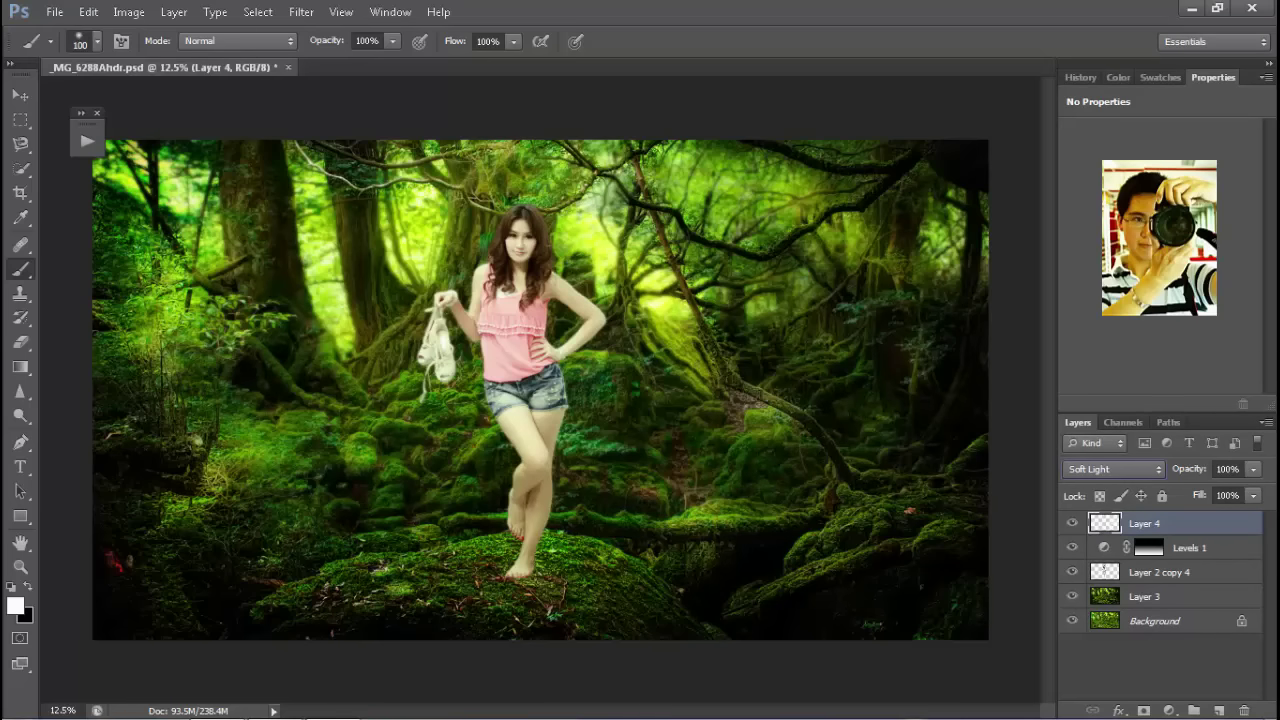
{"action": "key", "text": "ctrl+j"}
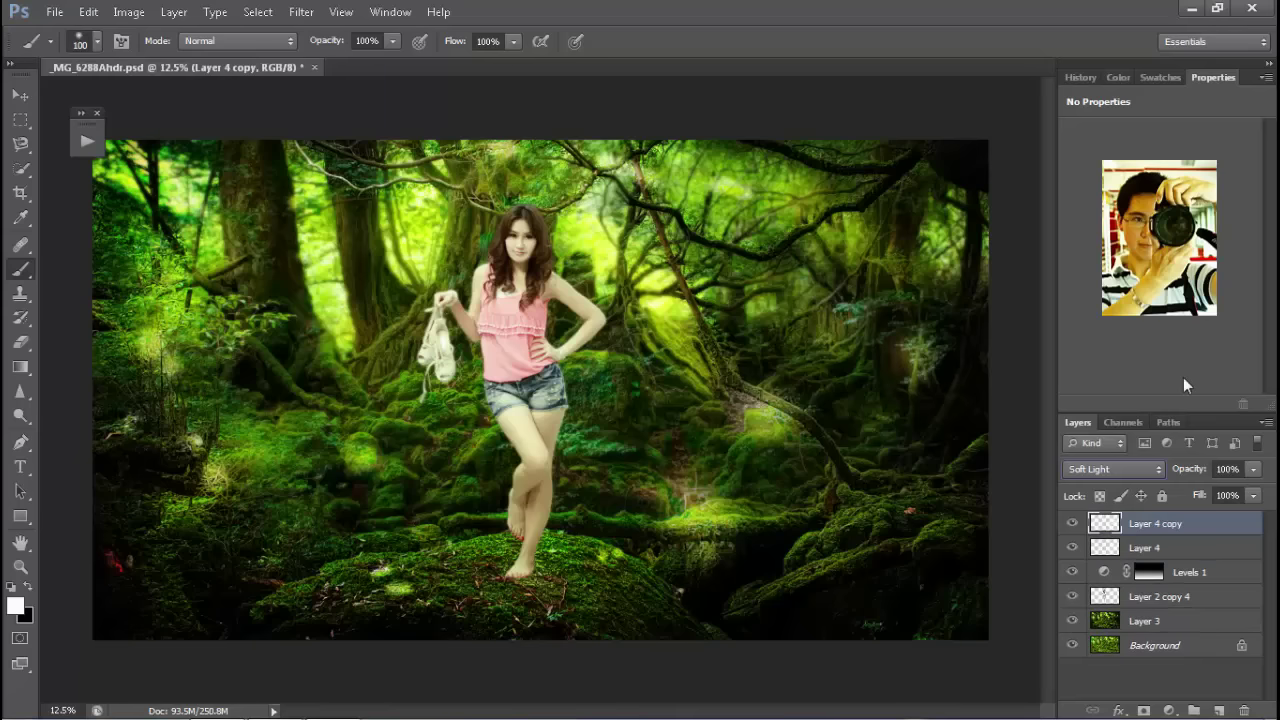
{"action": "left_click", "coordinate": [1118, 475]}
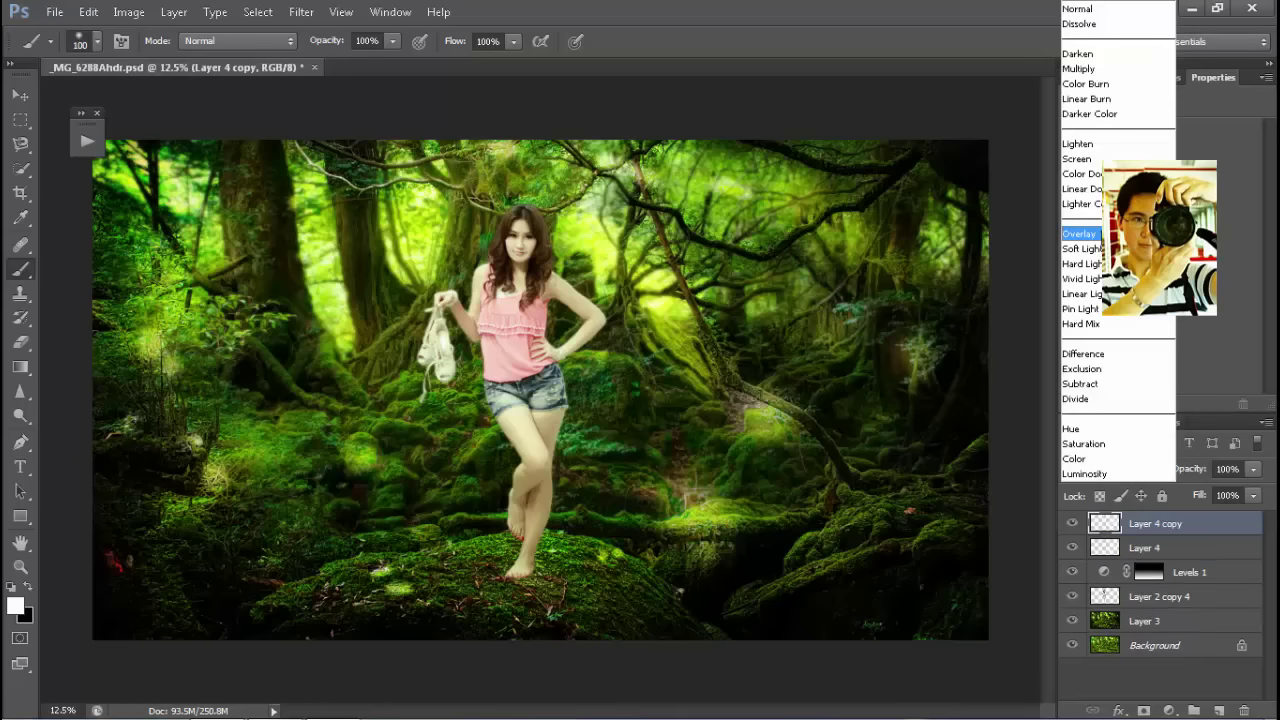
{"action": "left_click", "coordinate": [1080, 229]}
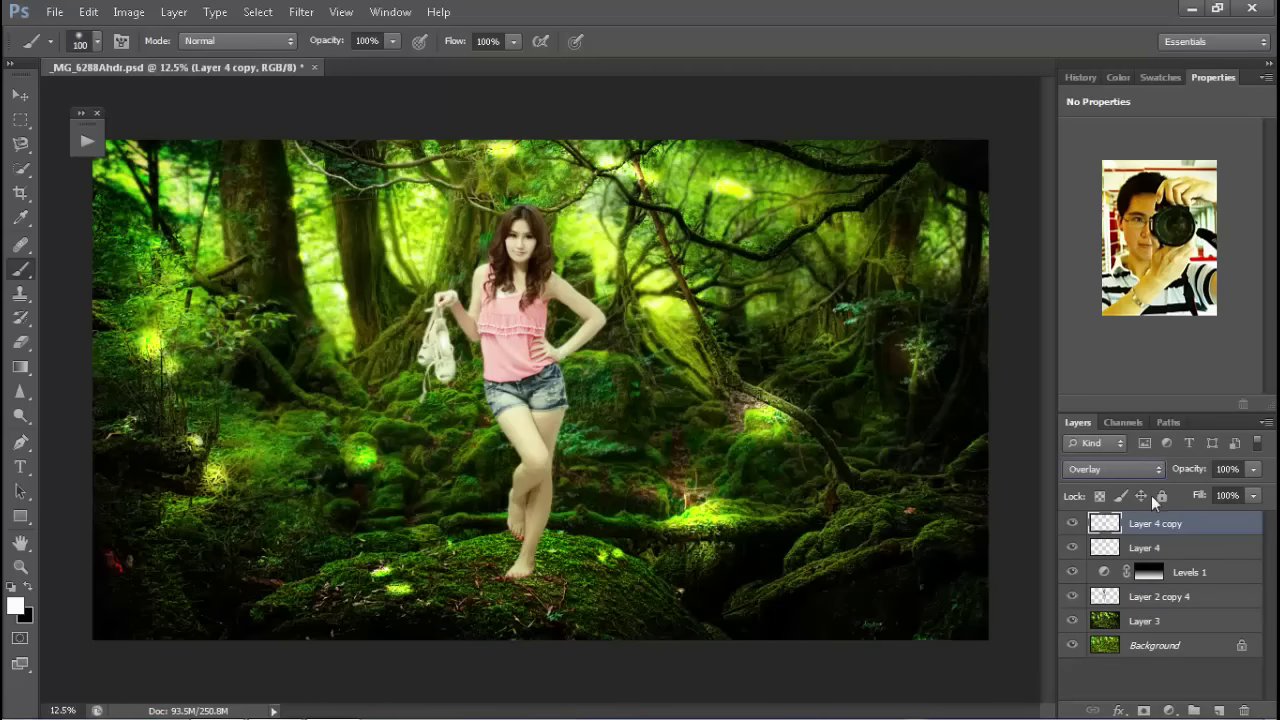
{"action": "key", "text": "ctrl+j"}
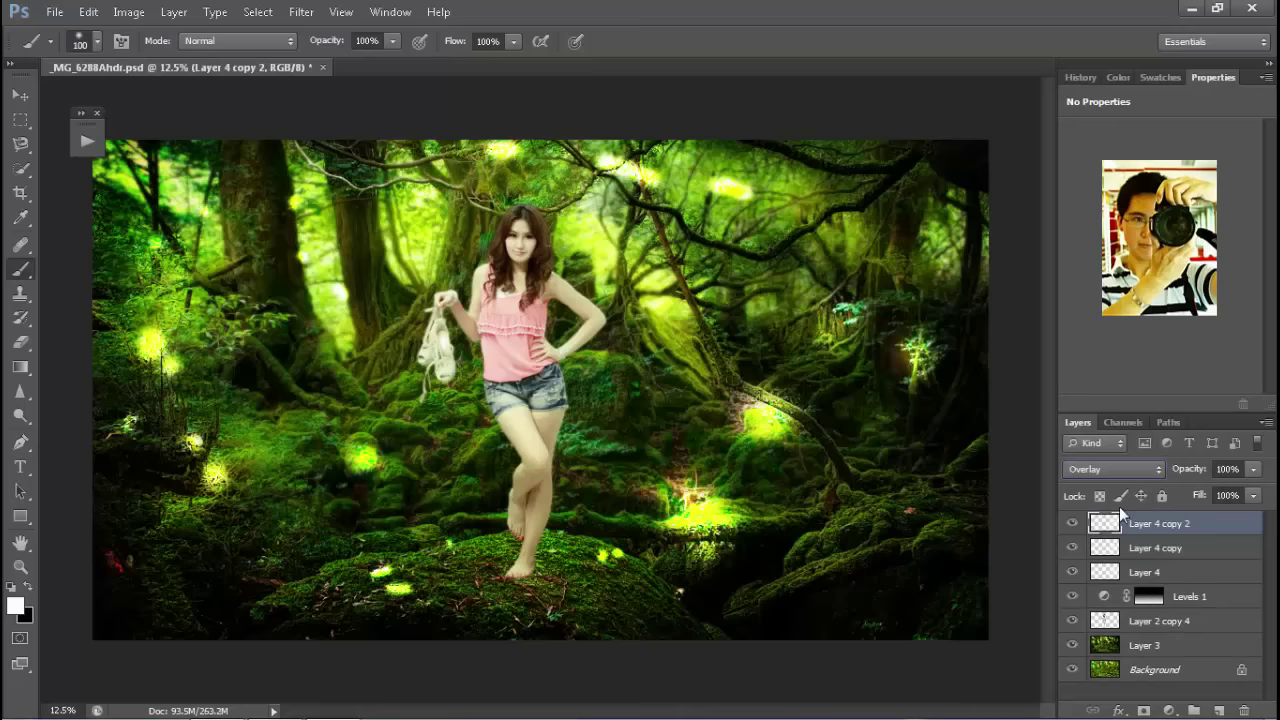
{"action": "left_click", "coordinate": [1122, 467]}
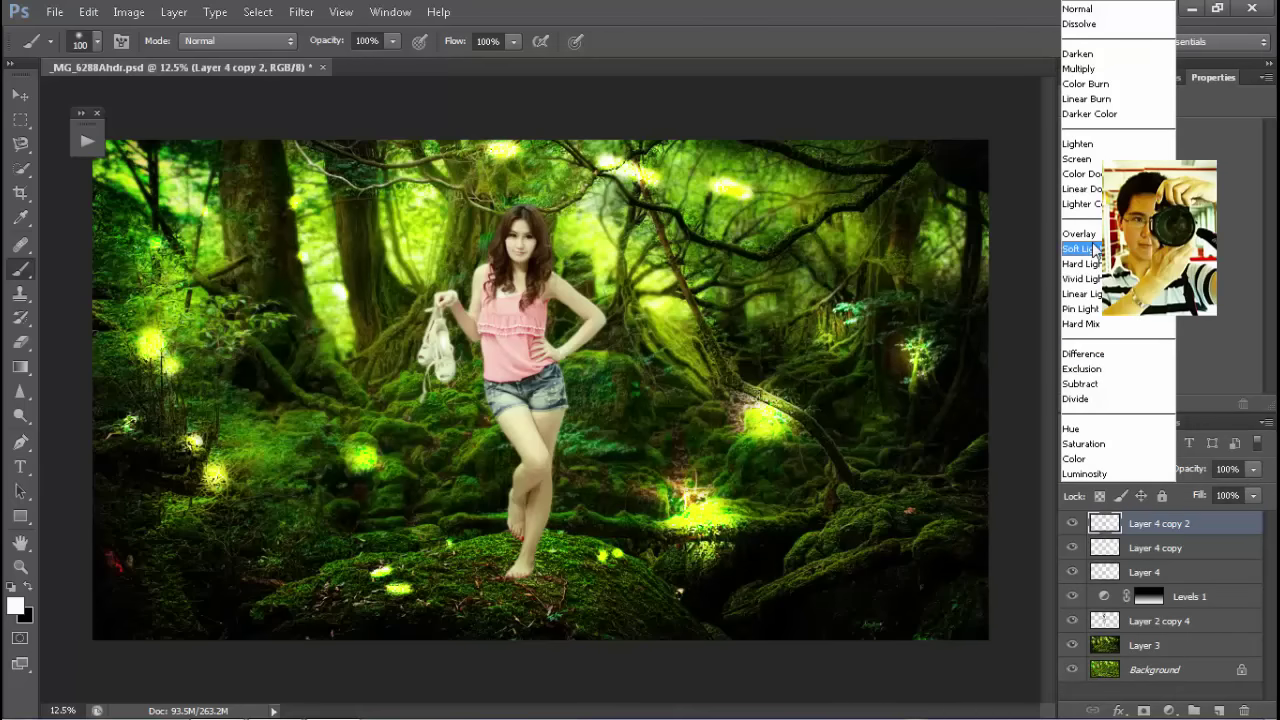
{"action": "left_click", "coordinate": [1097, 268]}
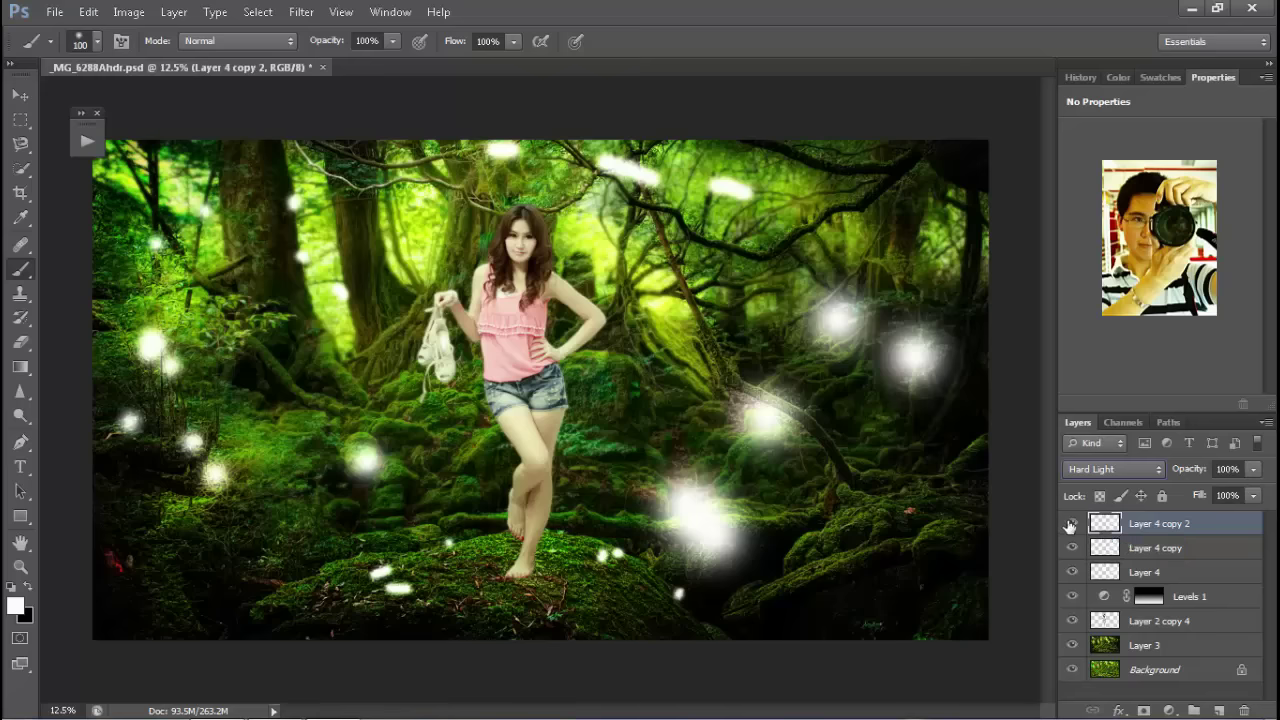
- Fade Layer 4 copy's glow down to 11% opacity
{"action": "left_click", "coordinate": [1071, 524]}
{"action": "left_click", "coordinate": [1071, 548]}
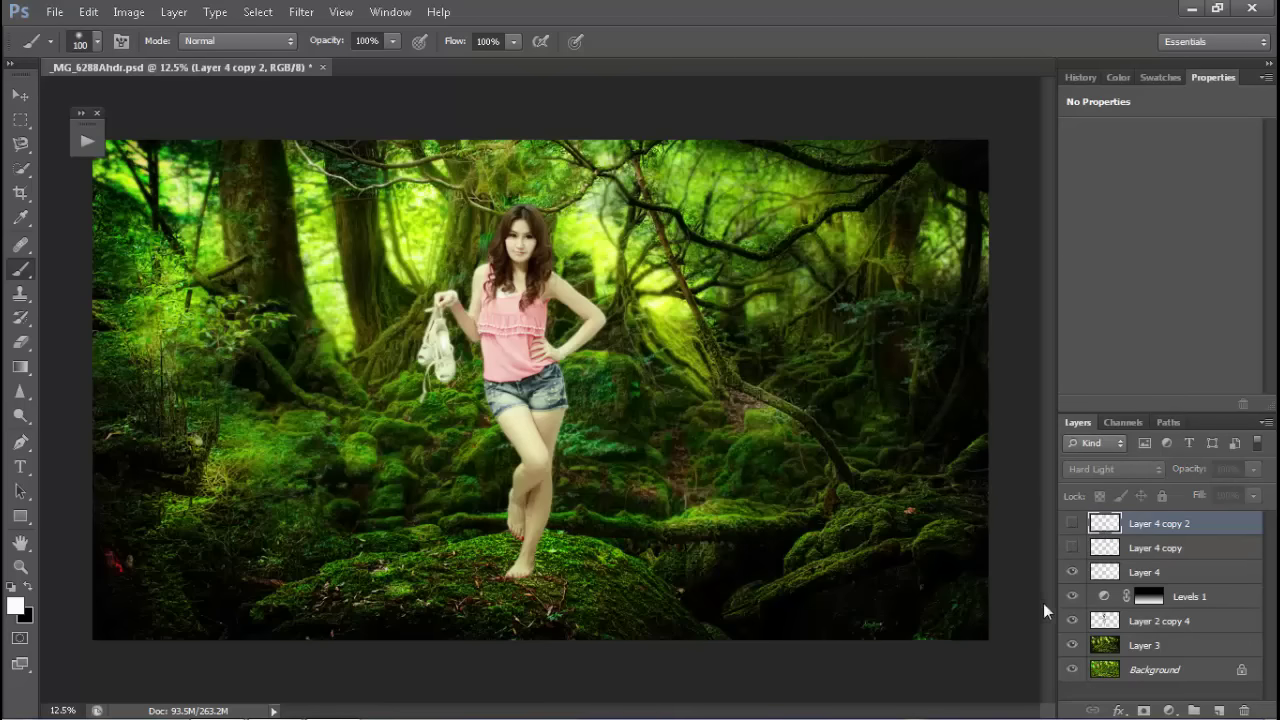
{"action": "left_click", "coordinate": [1163, 571]}
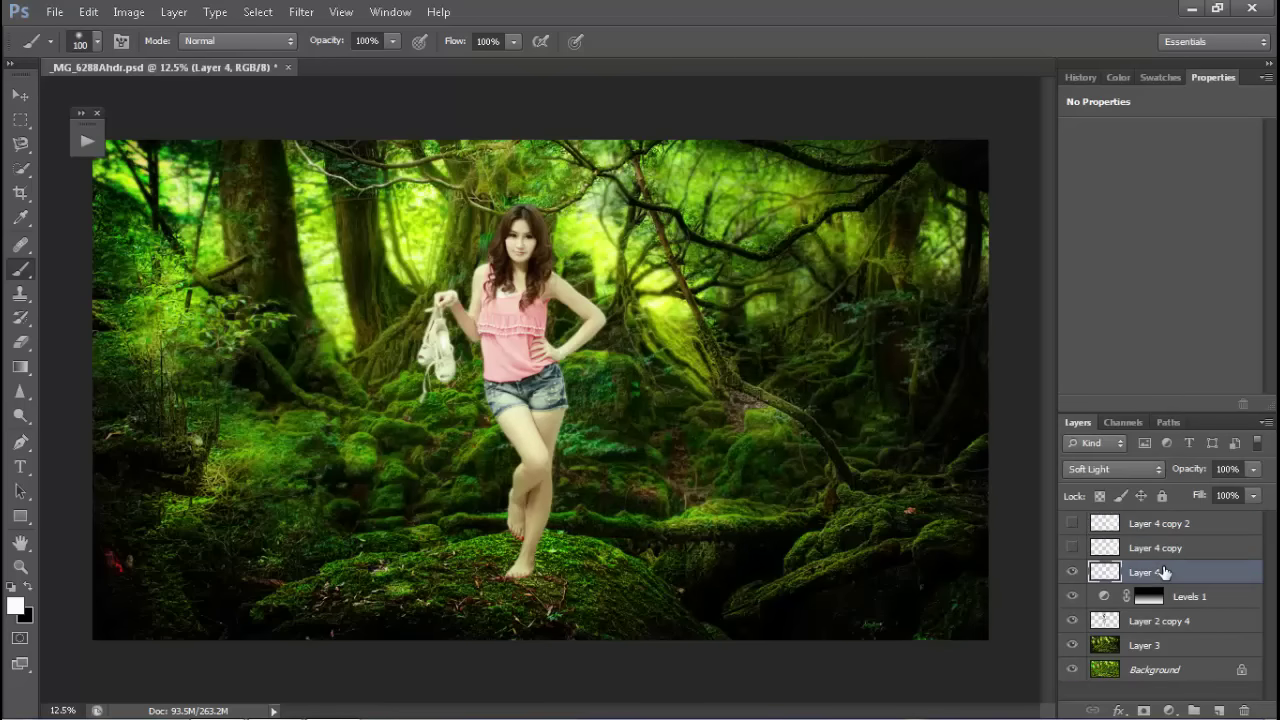
{"action": "left_click", "coordinate": [1180, 548]}
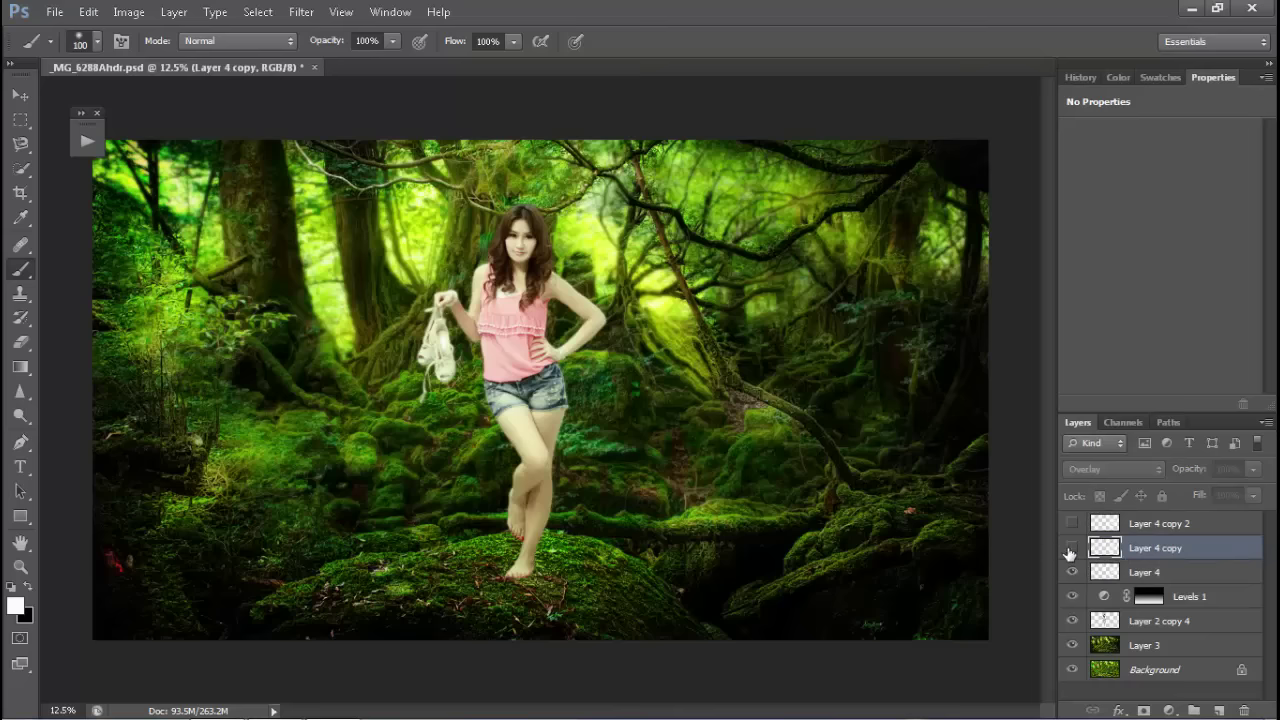
{"action": "left_click", "coordinate": [1071, 548]}
{"action": "left_click", "coordinate": [1253, 469]}
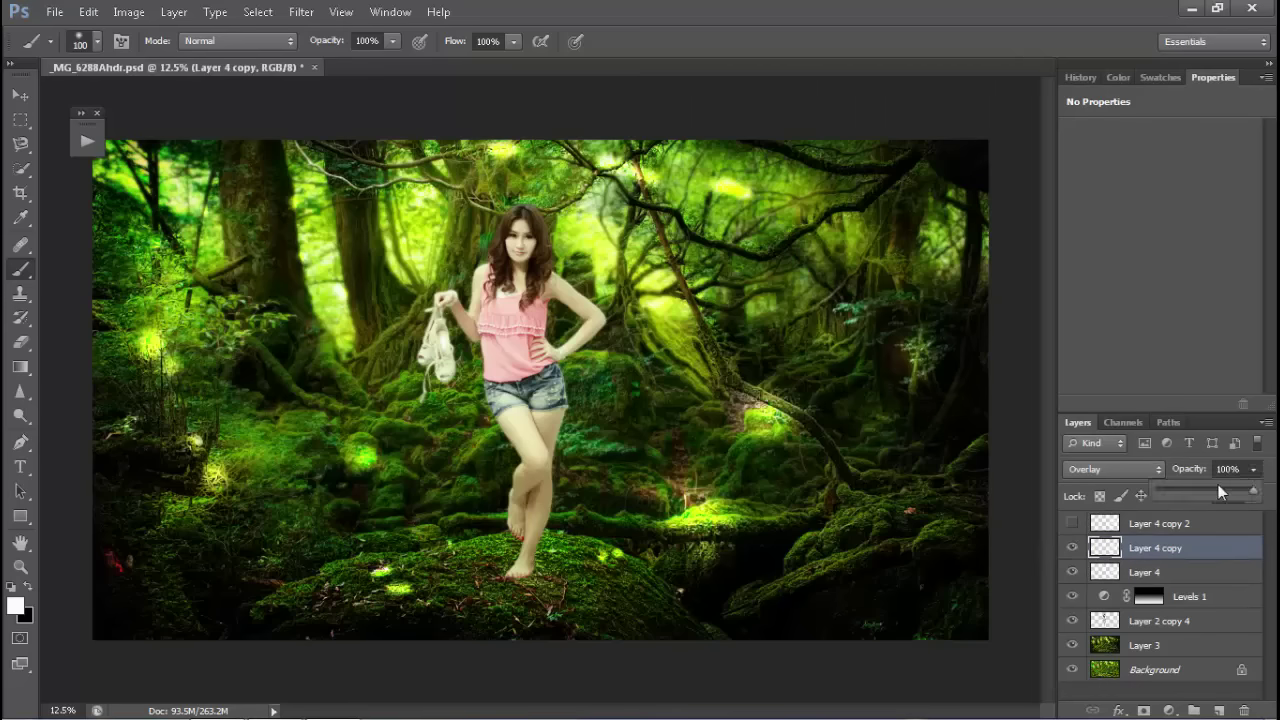
{"action": "left_click_drag", "start_coordinate": [1182, 485], "coordinate": [1168, 490]}
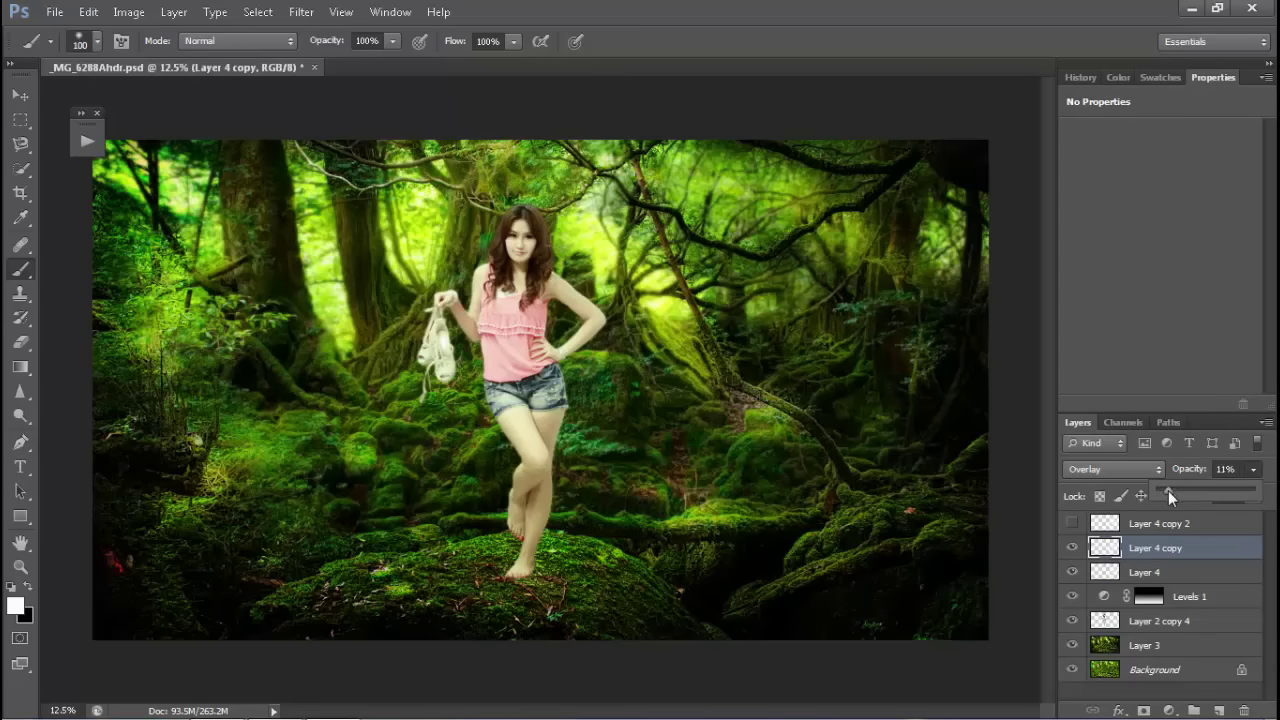
- Fade Layer 4 copy 2's glow down to 9% opacity
{"action": "left_click", "coordinate": [1071, 523]}
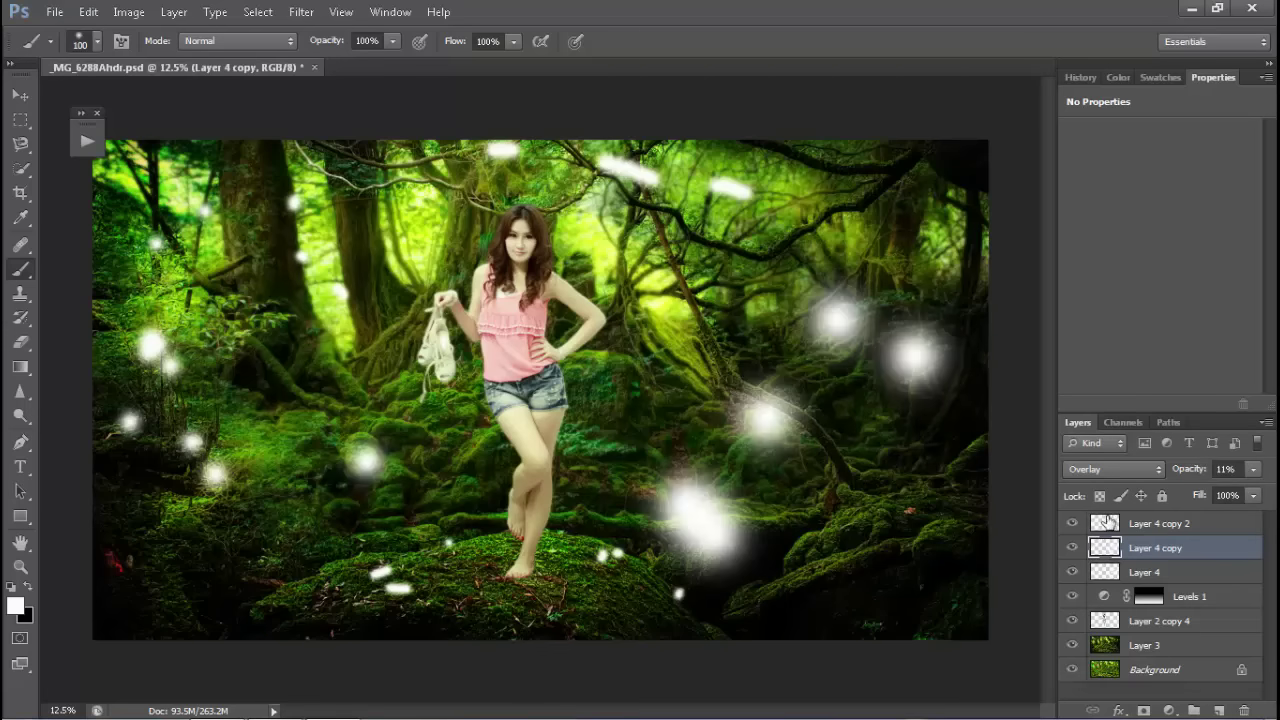
{"action": "left_click", "coordinate": [1110, 523]}
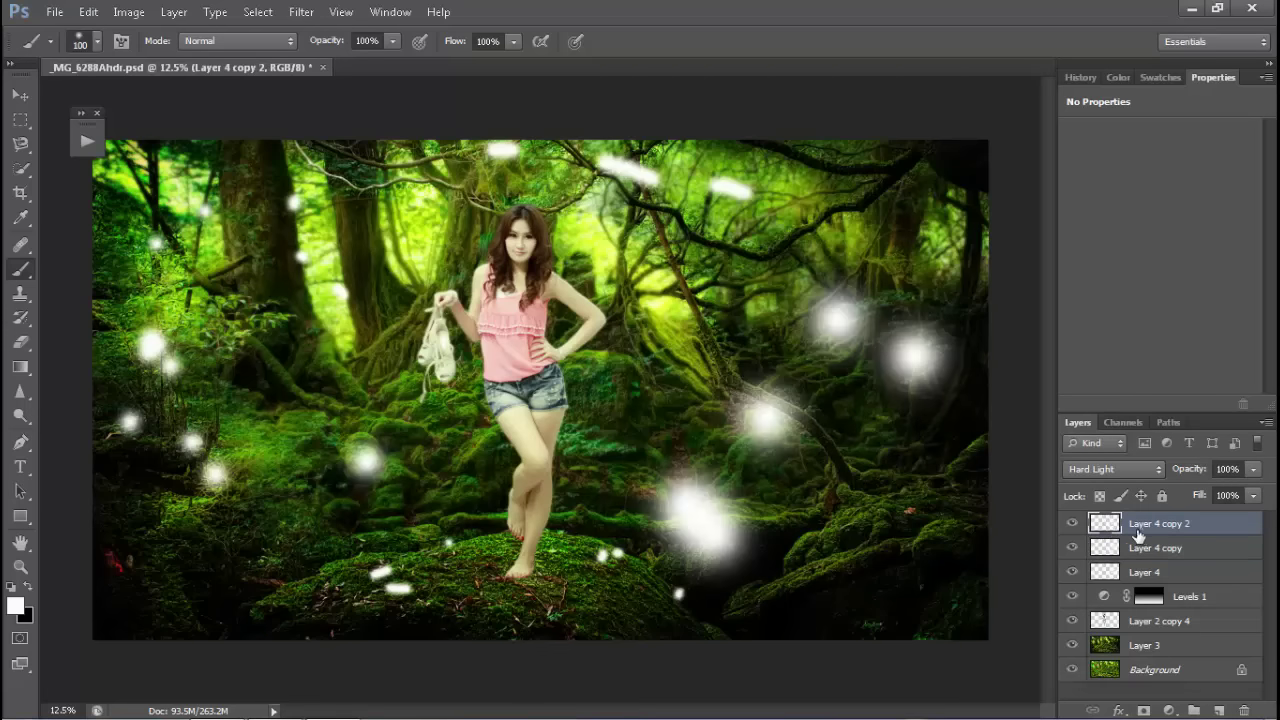
{"action": "left_click", "coordinate": [1253, 469]}
{"action": "left_click_drag", "start_coordinate": [1185, 488], "coordinate": [1166, 489]}
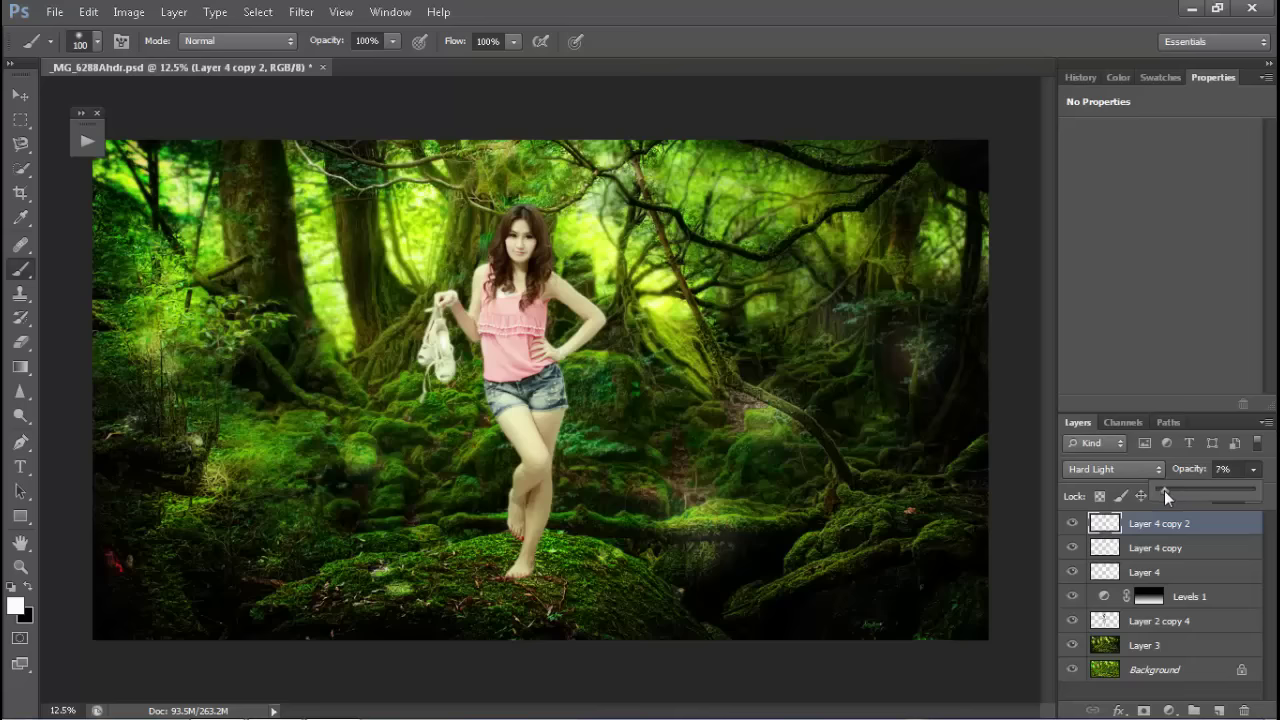
{"action": "mouse_move", "coordinate": [1164, 490]}
{"action": "left_mouse_down"}
{"action": "mouse_move", "coordinate": [1177, 491]}
{"action": "mouse_move", "coordinate": [1166, 494]}
{"action": "left_mouse_up"}
- Toggle Layer 4 copy 2 on and off to compare the glow
{"action": "left_click", "coordinate": [1073, 523]}
{"action": "left_click", "coordinate": [1073, 523]}
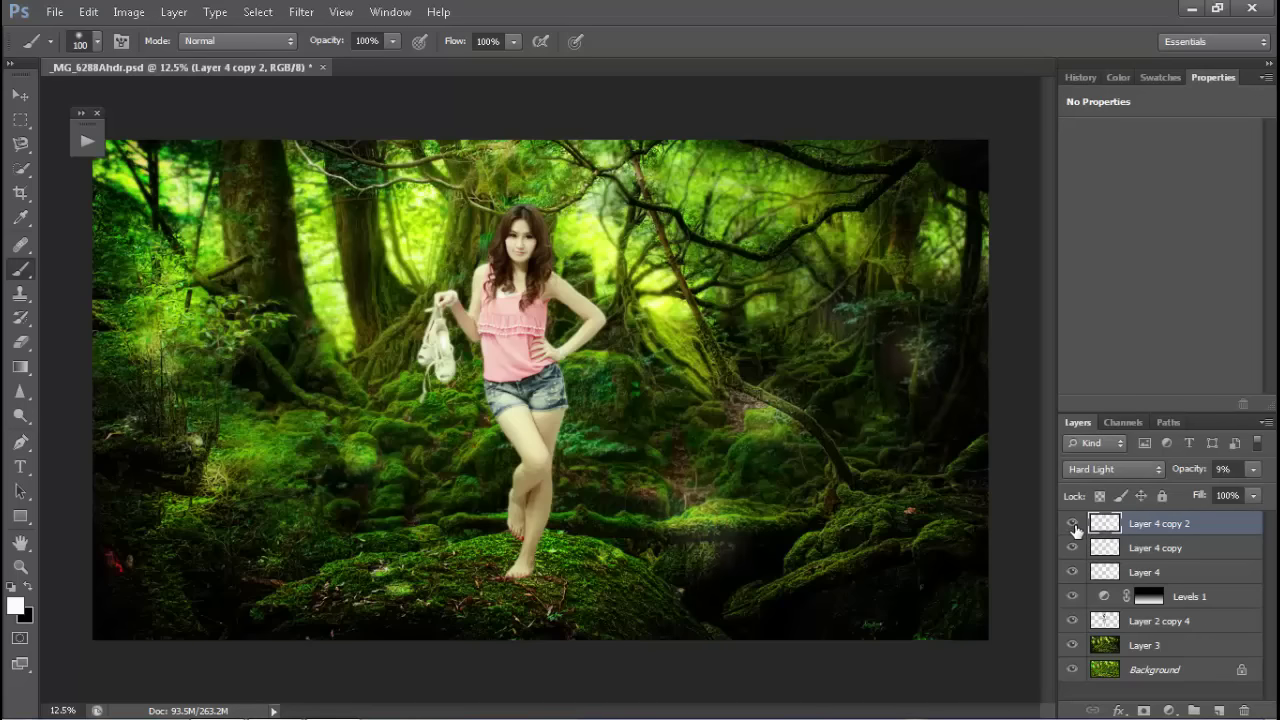
{"action": "left_click", "coordinate": [1073, 523]}
{"action": "left_click", "coordinate": [1073, 523]}
- Merge the three glow layers, then undo the merge
{"action": "left_click", "coordinate": [1192, 572], "text": "shift"}
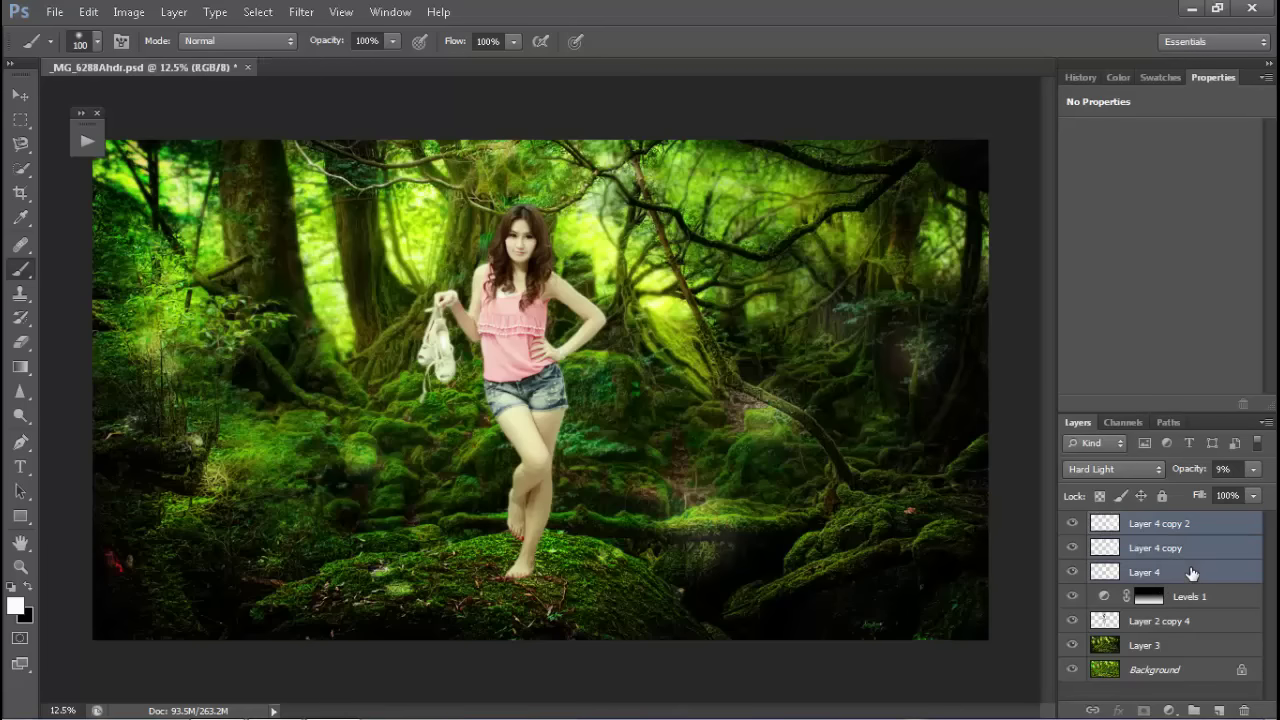
{"action": "key", "text": "ctrl+e"}
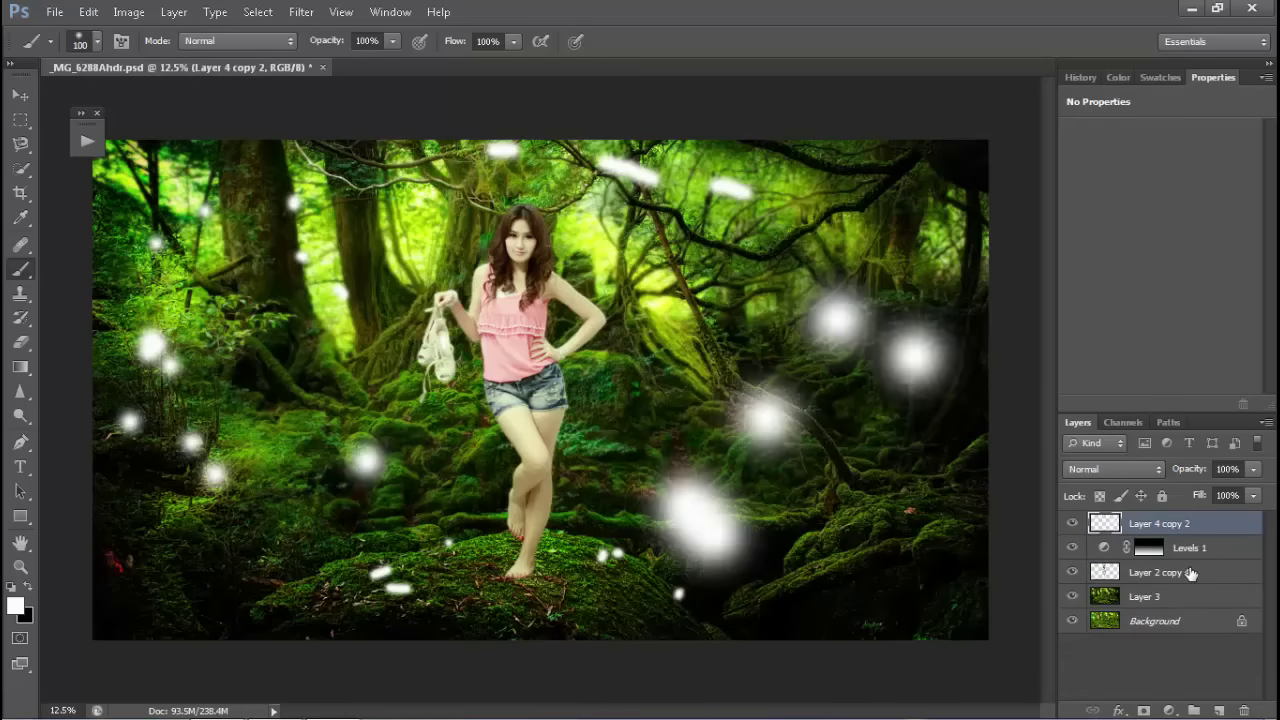
{"action": "key", "text": "ctrl+z"}
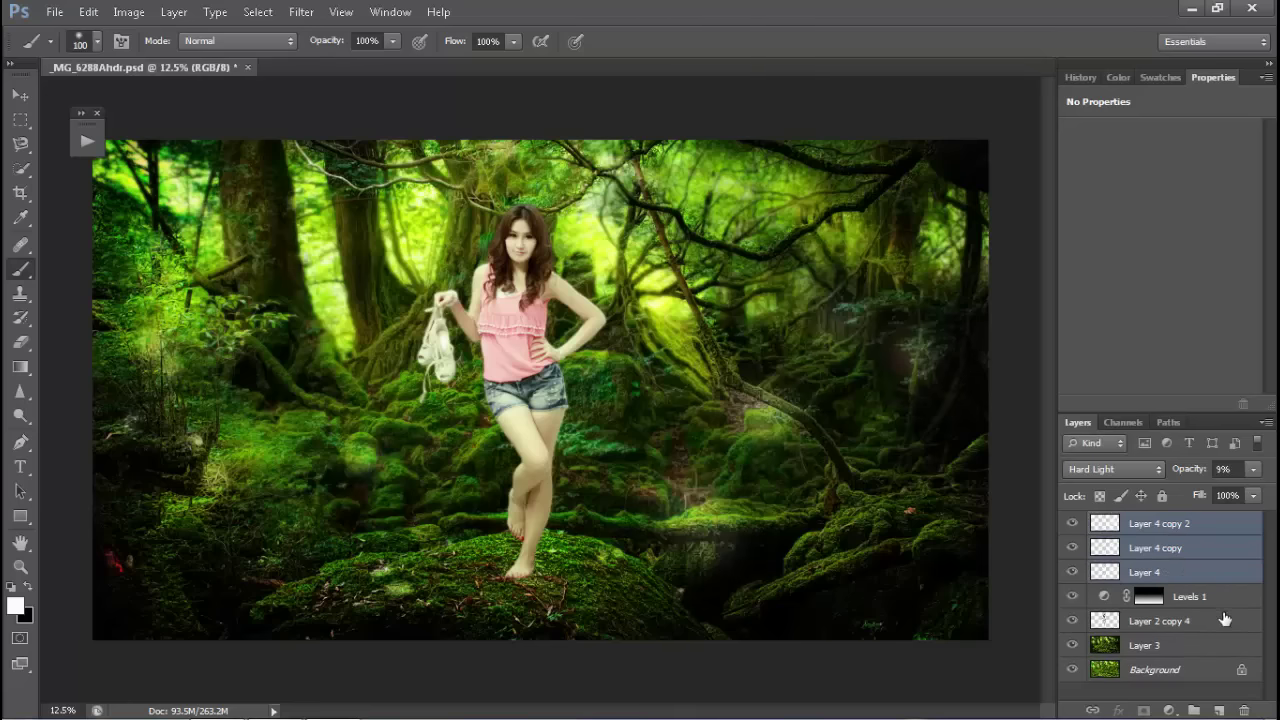
- Add a Curves adjustment with two points pulled down to darken shadows and midtones
{"action": "left_click", "coordinate": [1169, 710]}
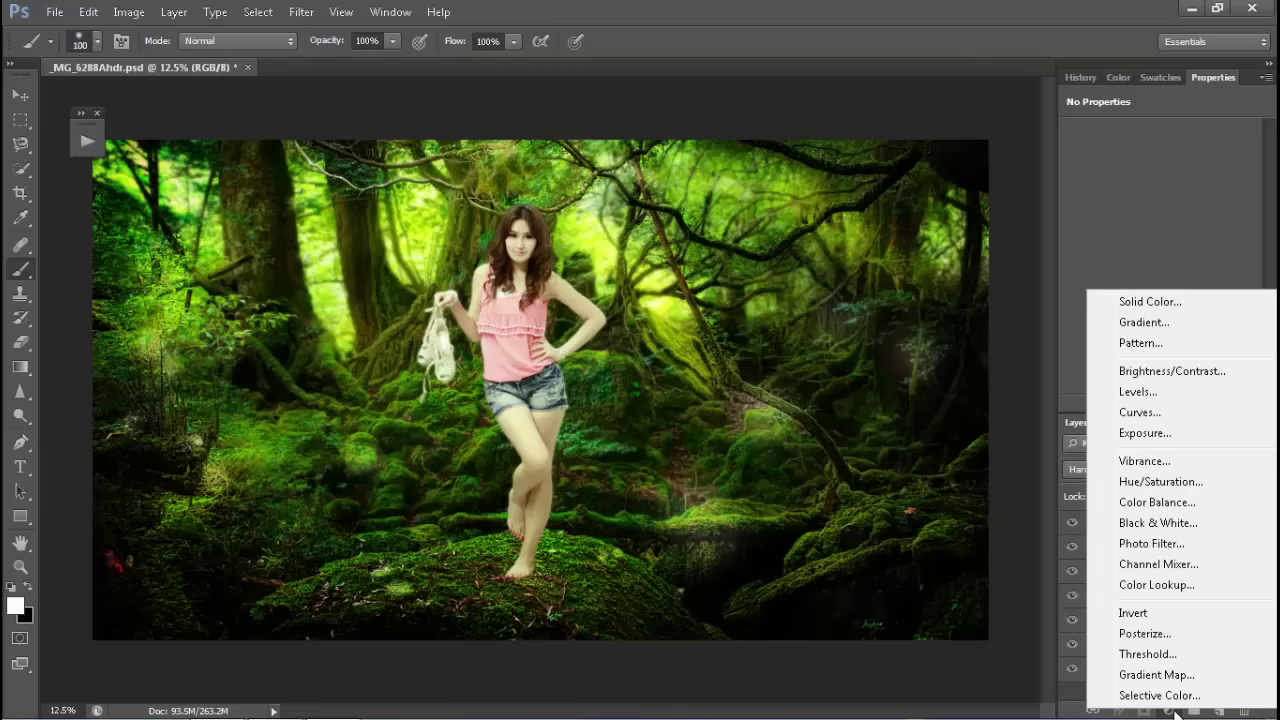
{"action": "left_click", "coordinate": [1170, 421]}
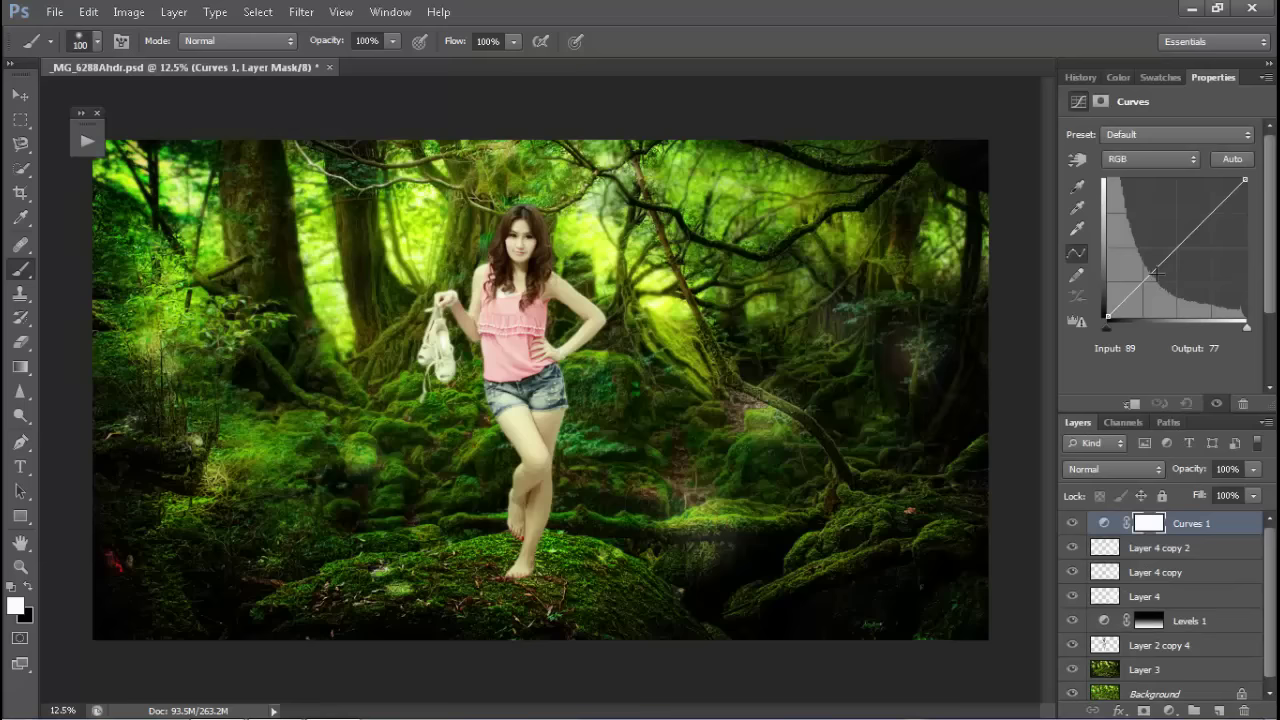
{"action": "left_click_drag", "start_coordinate": [1155, 271], "coordinate": [1160, 277]}
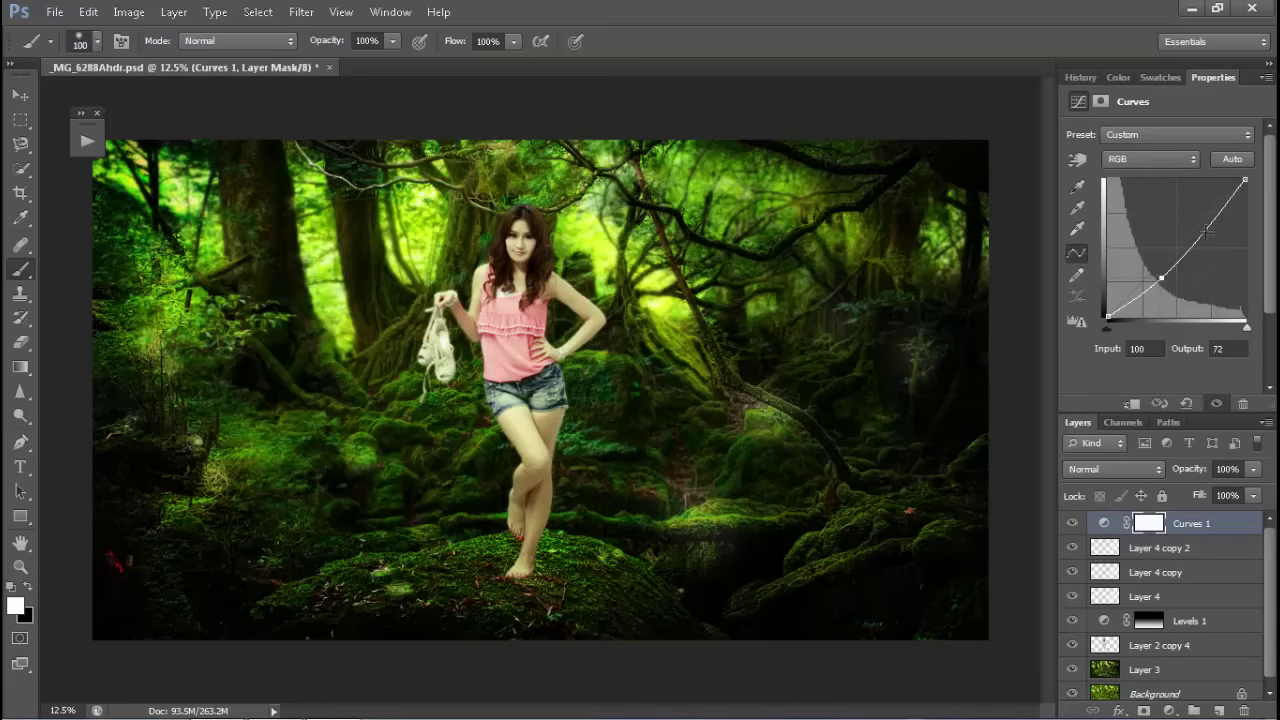
{"action": "left_click_drag", "start_coordinate": [1207, 232], "coordinate": [1204, 232]}
- Fill the Curves 1 mask with black using the Paint Bucket
{"action": "key", "text": "g"}
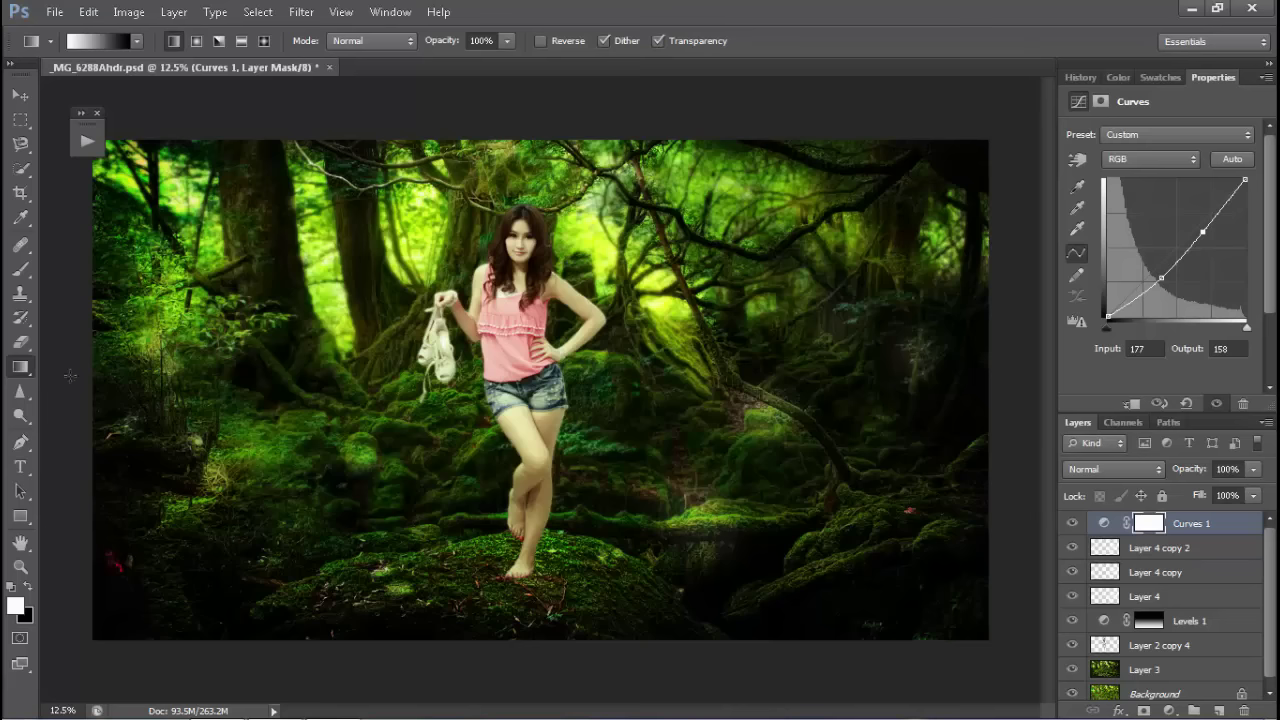
{"action": "right_click", "coordinate": [24, 370]}
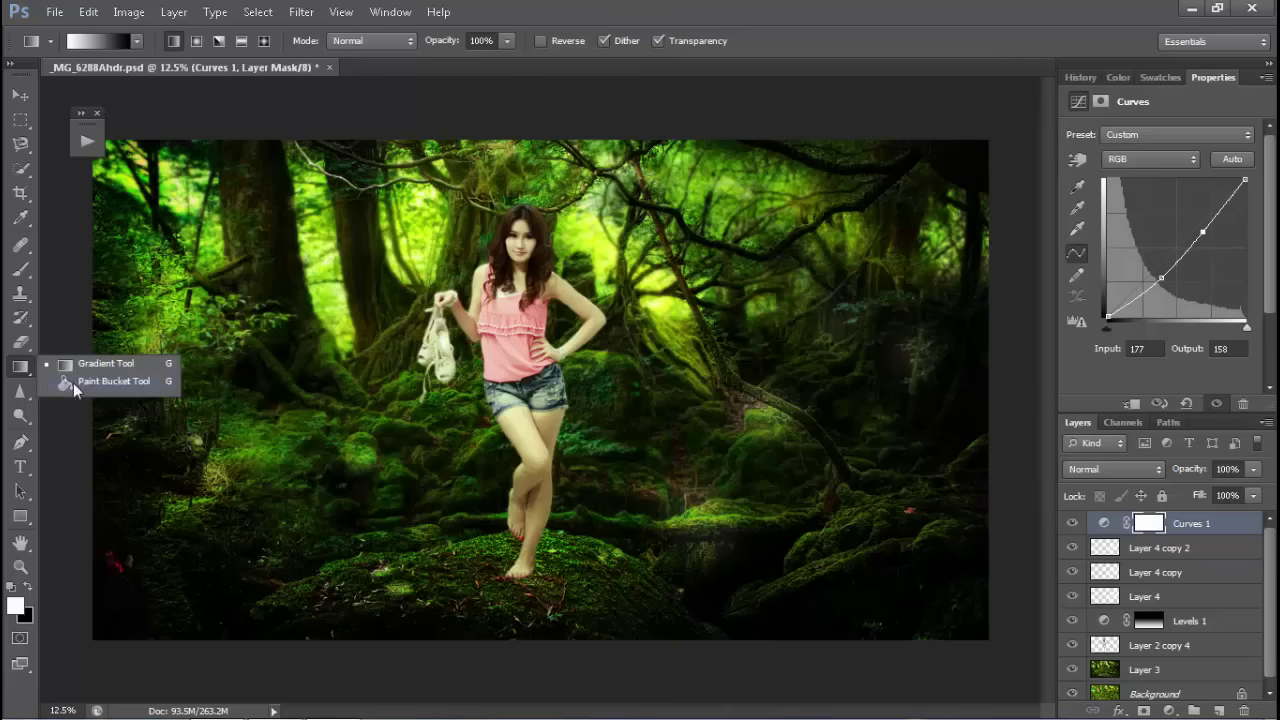
{"action": "left_click", "coordinate": [73, 383]}
{"action": "key", "text": "x"}
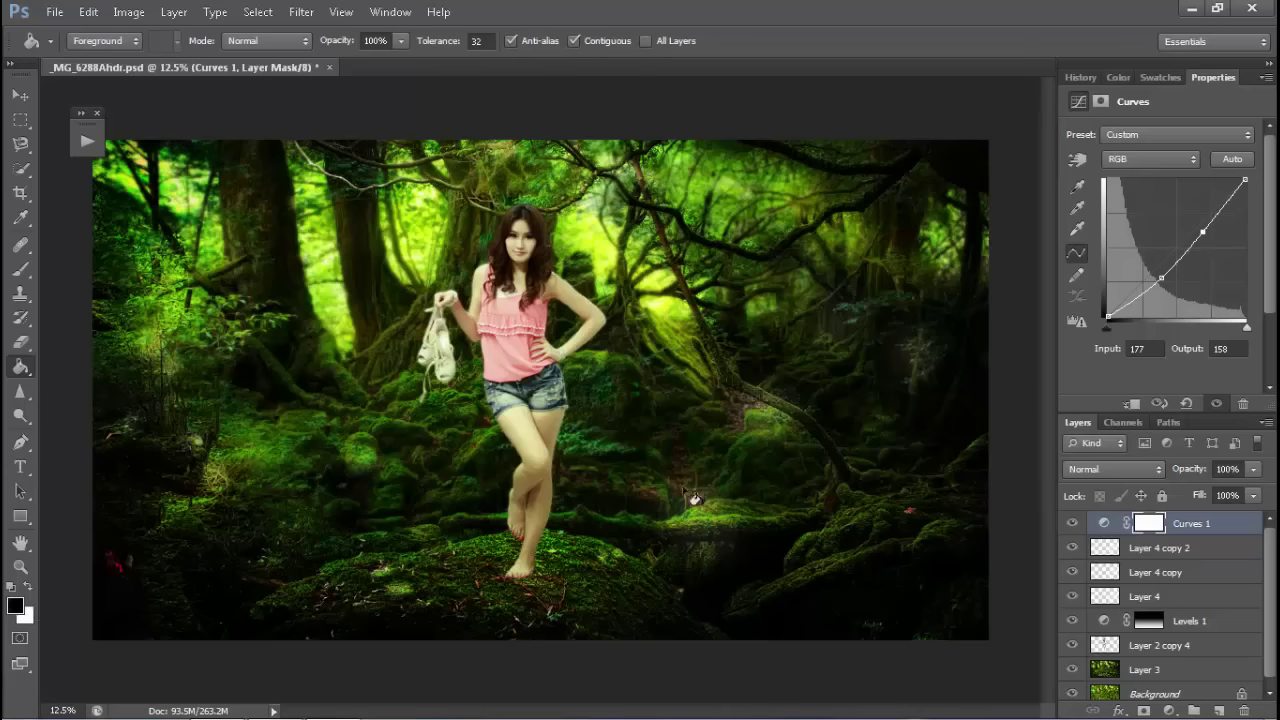
{"action": "left_click", "coordinate": [604, 462]}
- Paint the Curves effect back around the woman with a large white brush at 43% opacity
{"action": "key", "text": "b"}
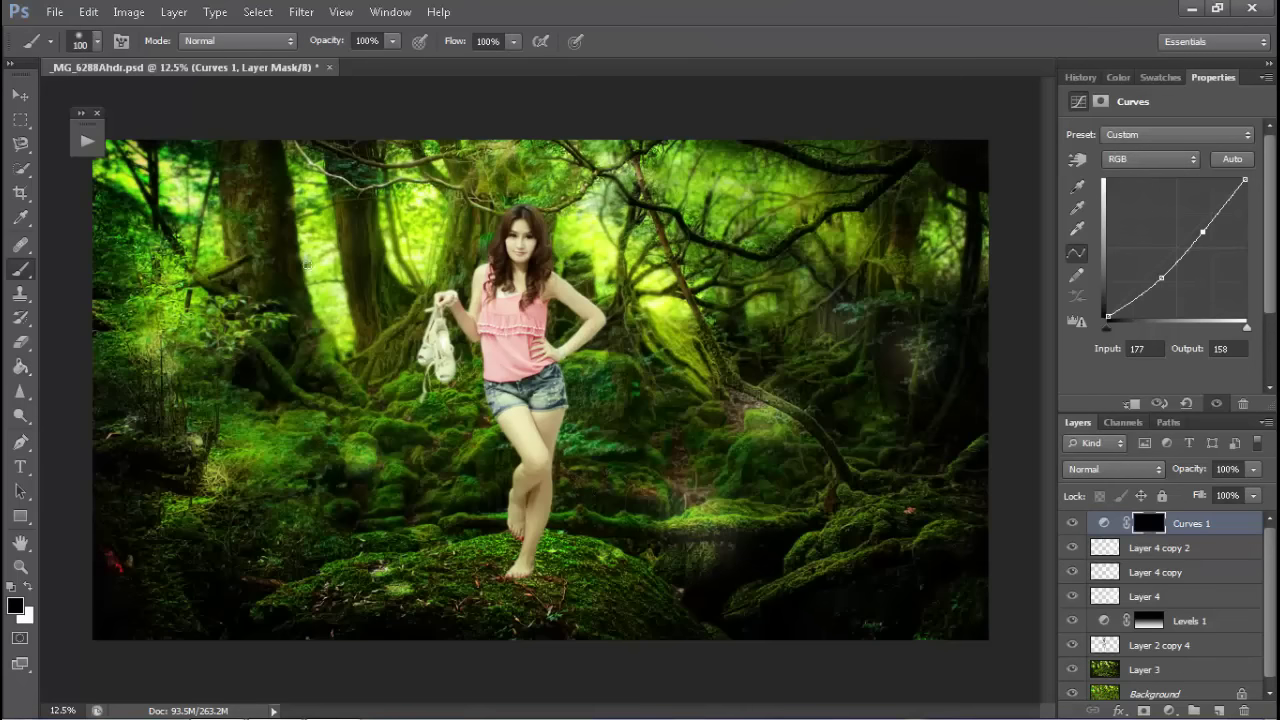
{"action": "key", "text": "bracketright"}
{"action": "key", "text": "bracketright"}
{"action": "key", "text": "bracketright"}
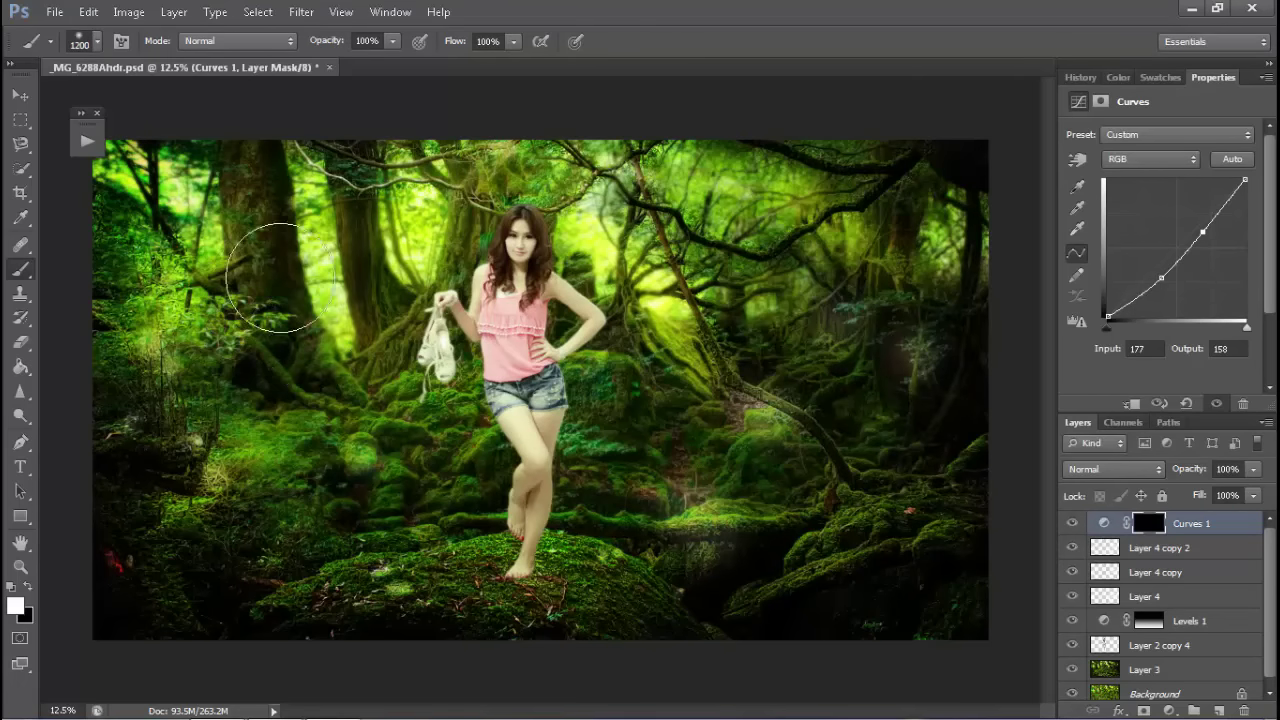
{"action": "key", "text": "x"}
{"action": "mouse_move", "coordinate": [268, 345]}
{"action": "left_mouse_down"}
{"action": "mouse_move", "coordinate": [143, 357]}
{"action": "mouse_move", "coordinate": [194, 371]}
{"action": "mouse_move", "coordinate": [329, 223]}
{"action": "mouse_move", "coordinate": [310, 265]}
{"action": "mouse_move", "coordinate": [400, 257]}
{"action": "mouse_move", "coordinate": [400, 270]}
{"action": "mouse_move", "coordinate": [128, 271]}
{"action": "mouse_move", "coordinate": [352, 392]}
{"action": "mouse_move", "coordinate": [600, 340]}
{"action": "mouse_move", "coordinate": [714, 414]}
{"action": "mouse_move", "coordinate": [900, 334]}
{"action": "mouse_move", "coordinate": [605, 484]}
{"action": "mouse_move", "coordinate": [230, 450]}
{"action": "mouse_move", "coordinate": [380, 457]}
{"action": "mouse_move", "coordinate": [314, 409]}
{"action": "left_mouse_up"}
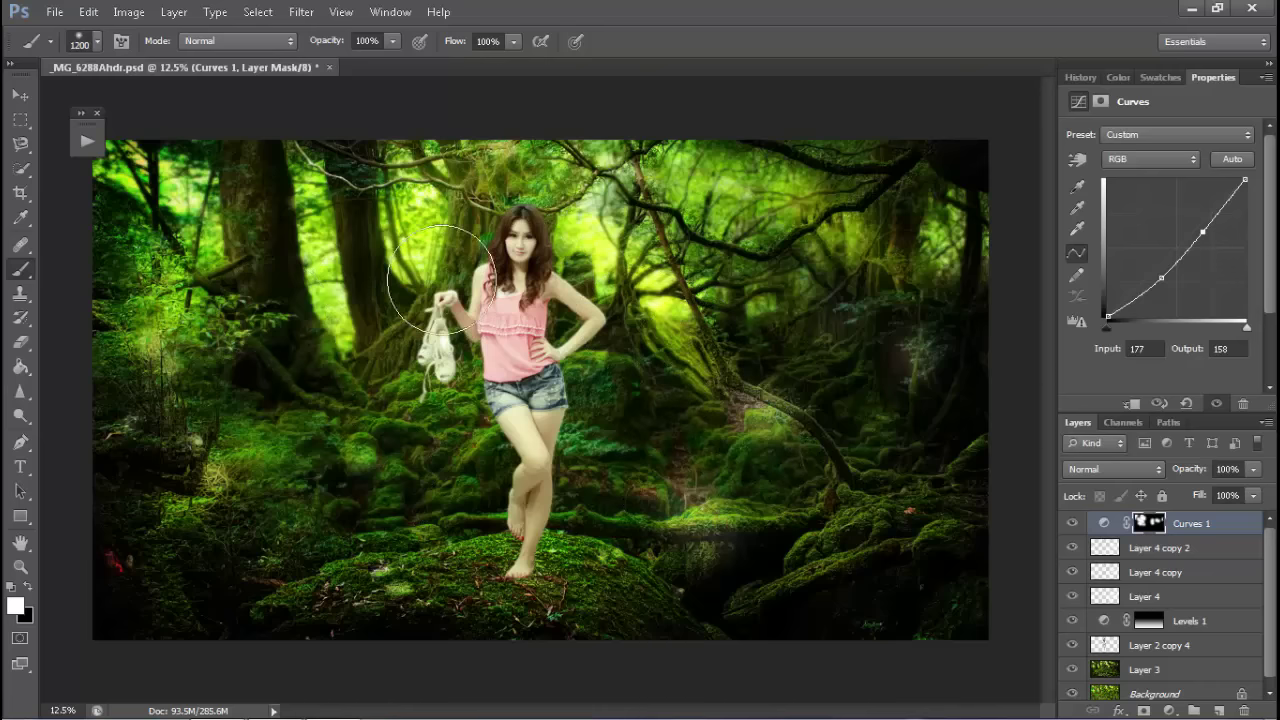
{"action": "left_click", "coordinate": [394, 41]}
{"action": "left_click_drag", "start_coordinate": [344, 60], "coordinate": [338, 61]}
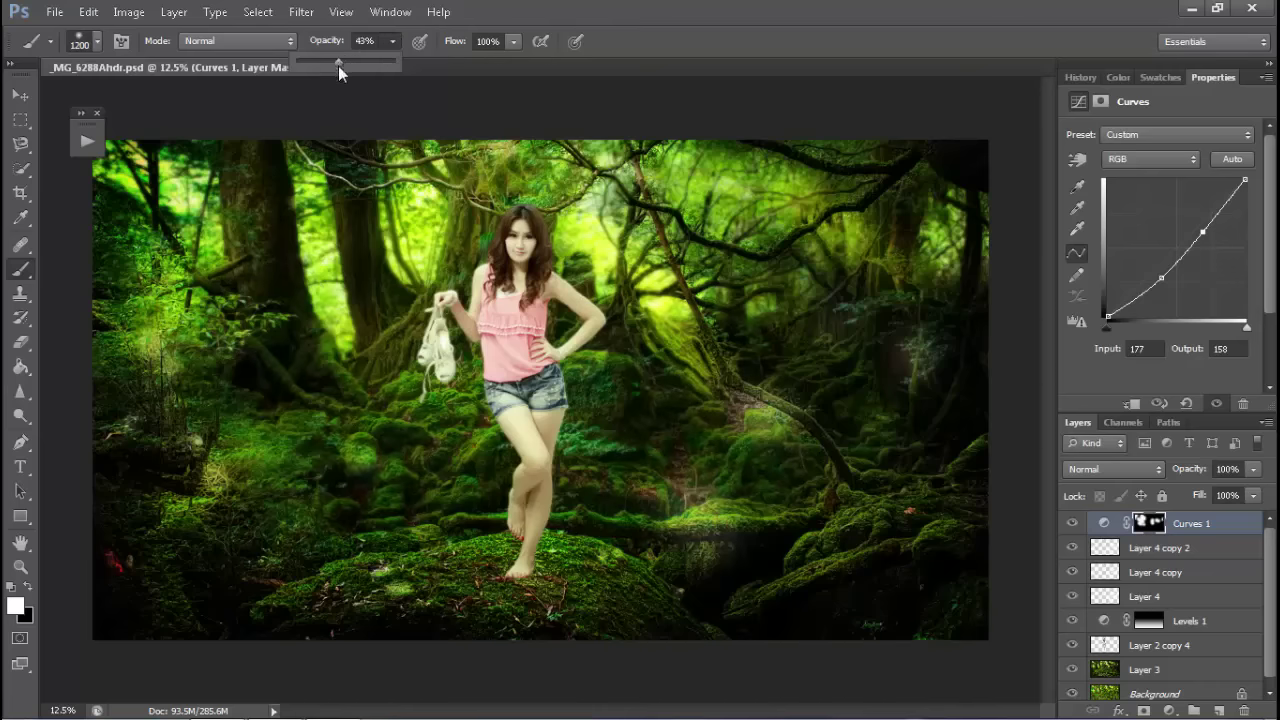
{"action": "left_click_drag", "start_coordinate": [458, 288], "coordinate": [480, 290]}
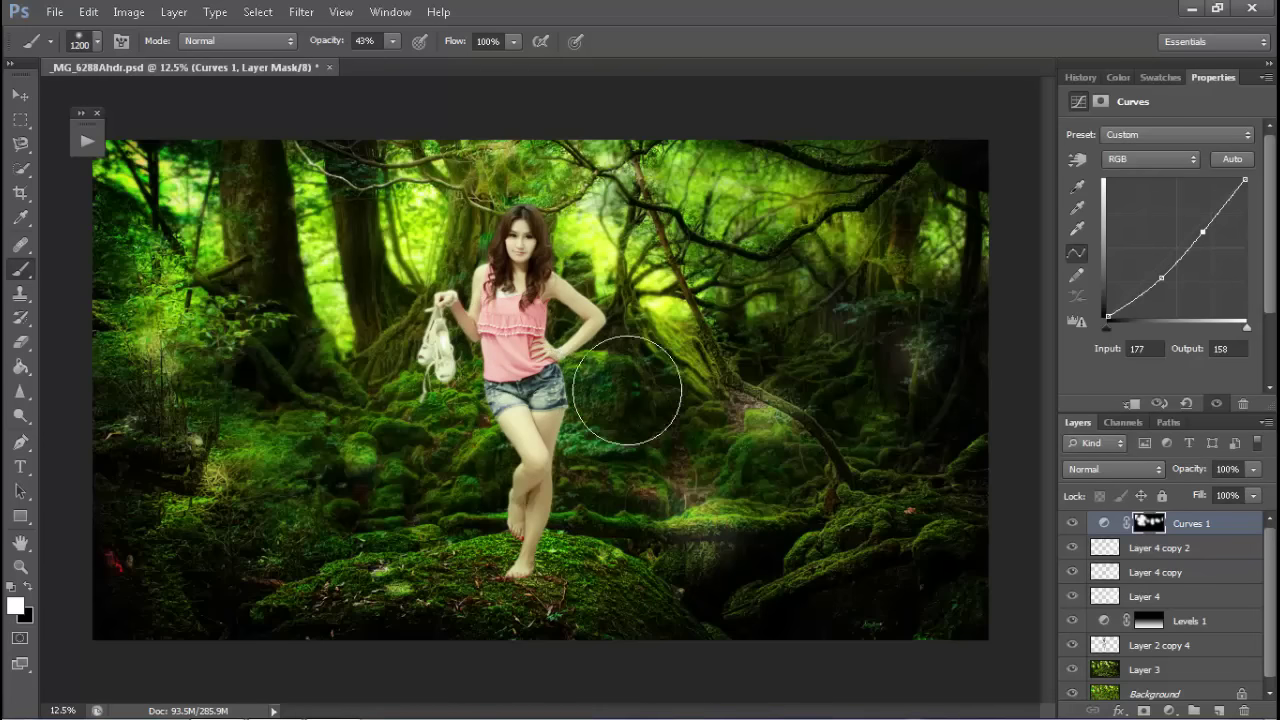
{"action": "mouse_move", "coordinate": [620, 395]}
{"action": "left_mouse_down"}
{"action": "mouse_move", "coordinate": [613, 275]}
{"action": "mouse_move", "coordinate": [654, 617]}
{"action": "mouse_move", "coordinate": [829, 414]}
{"action": "mouse_move", "coordinate": [807, 331]}
{"action": "left_mouse_up"}
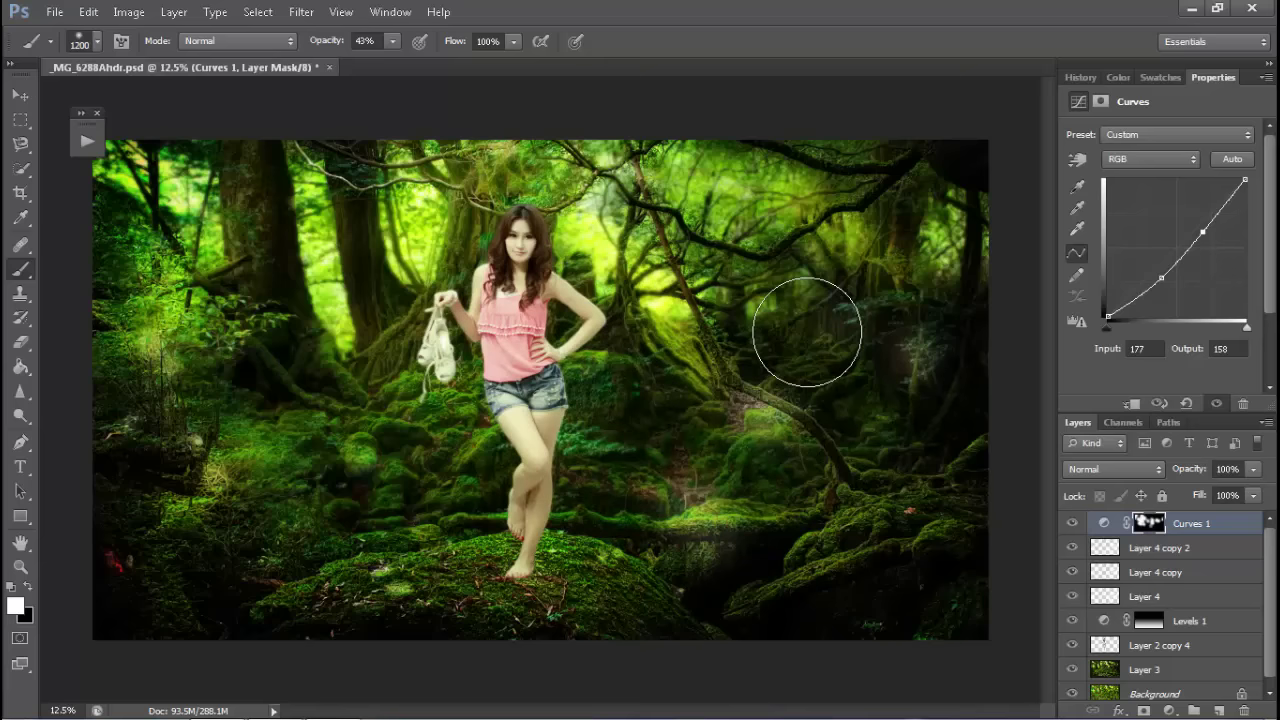
- Pick the Dodge tool at 50% exposure and make Layer 2 copy 4 the working layer
{"action": "left_click", "coordinate": [20, 417]}
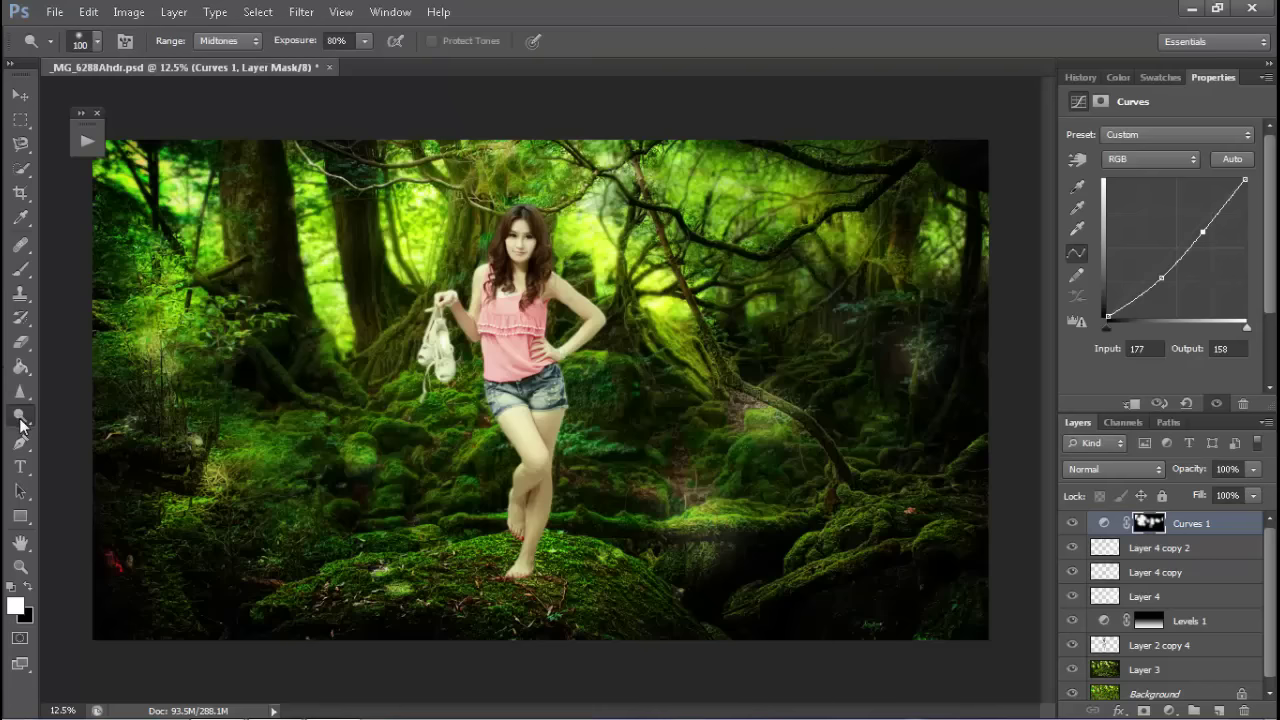
{"action": "right_click", "coordinate": [21, 420]}
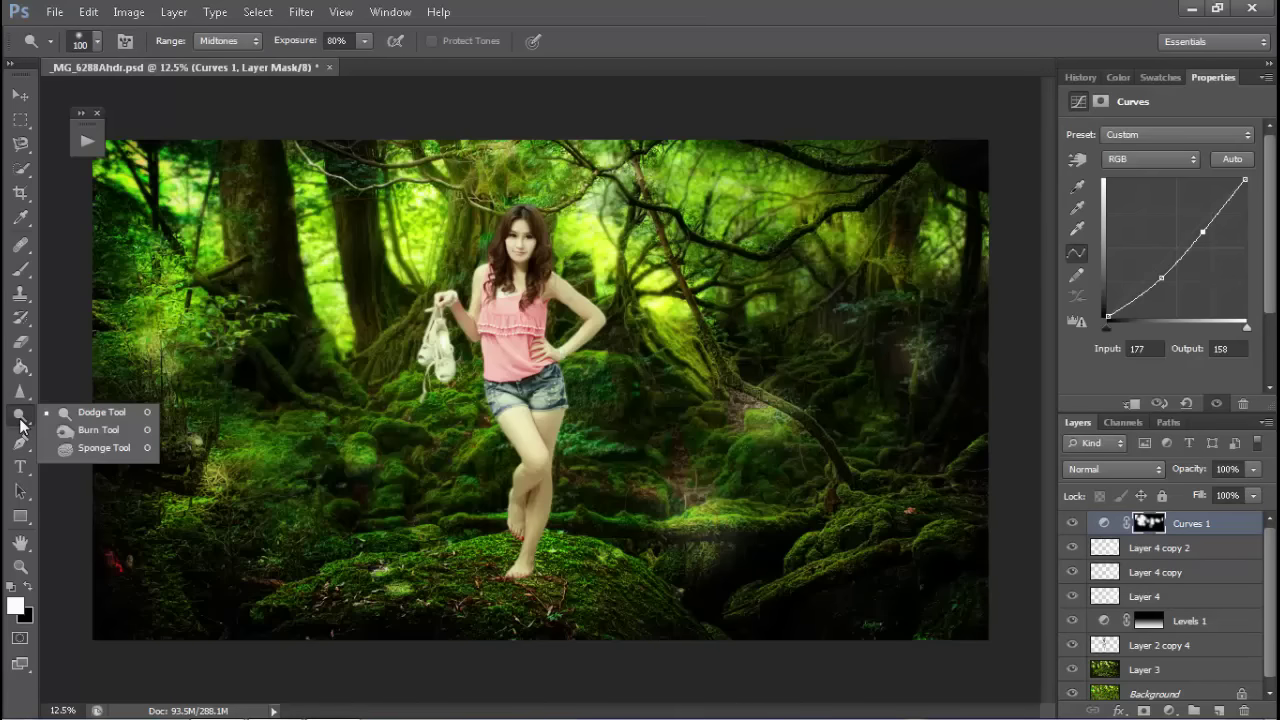
{"action": "left_click", "coordinate": [104, 413]}
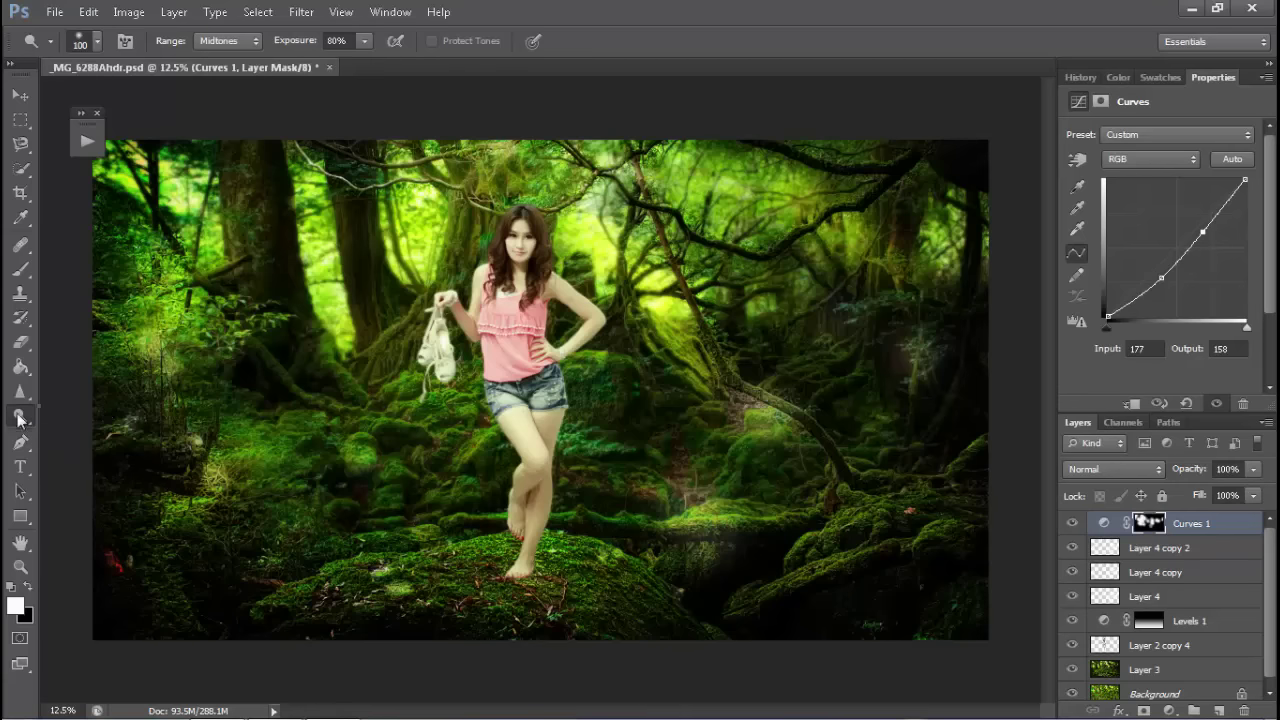
{"action": "right_click", "coordinate": [20, 418]}
{"action": "left_click", "coordinate": [76, 430]}
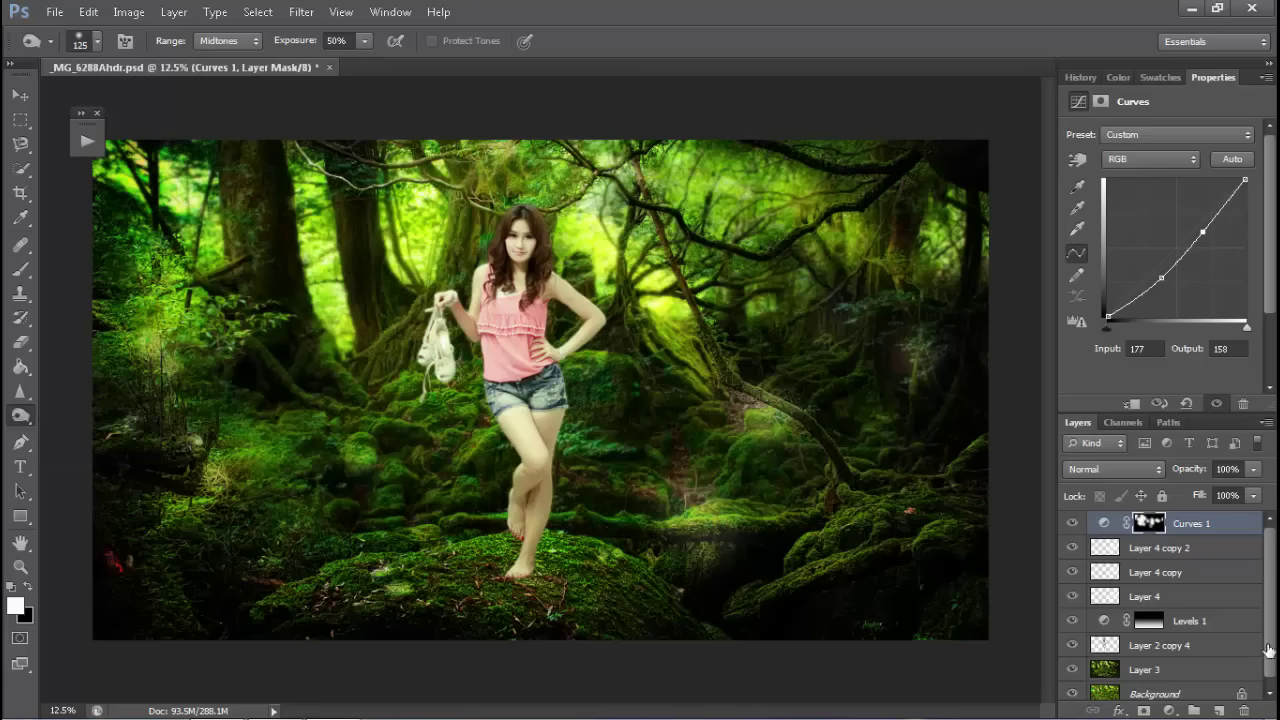
{"action": "scroll", "coordinate": [1274, 606], "scroll_direction": "down", "scroll_amount": 1}
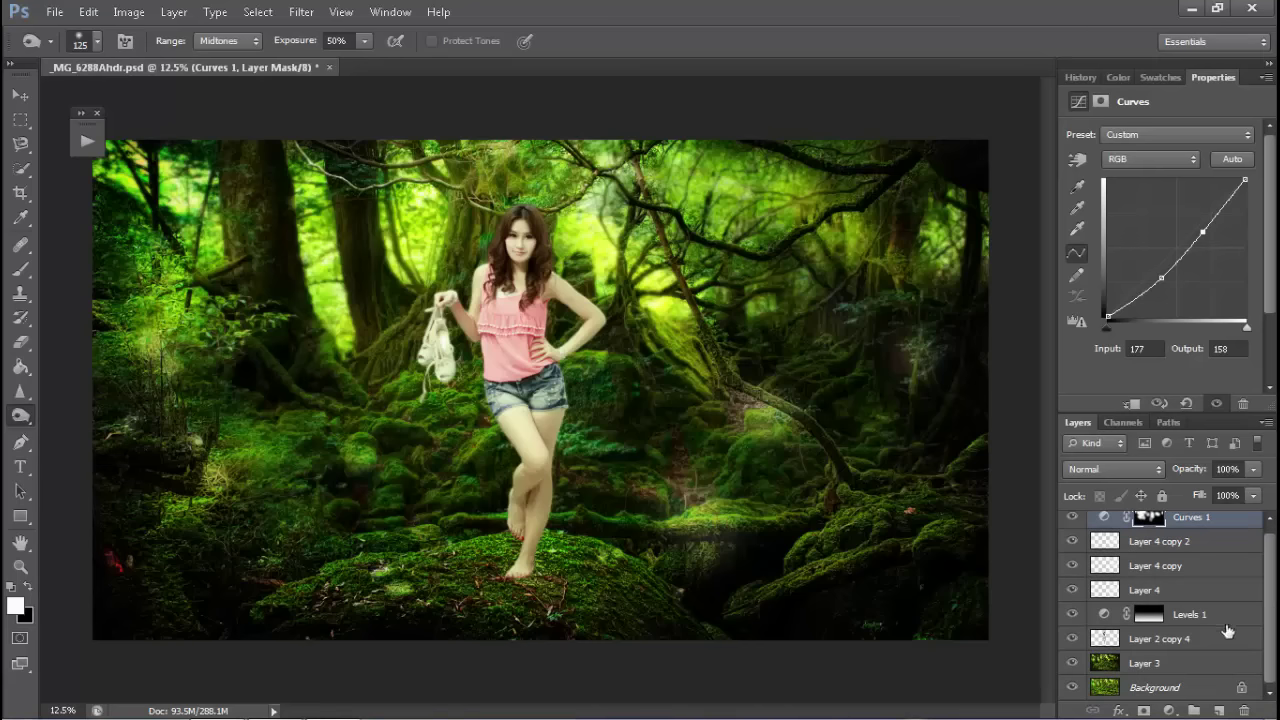
{"action": "left_click", "coordinate": [1105, 640]}
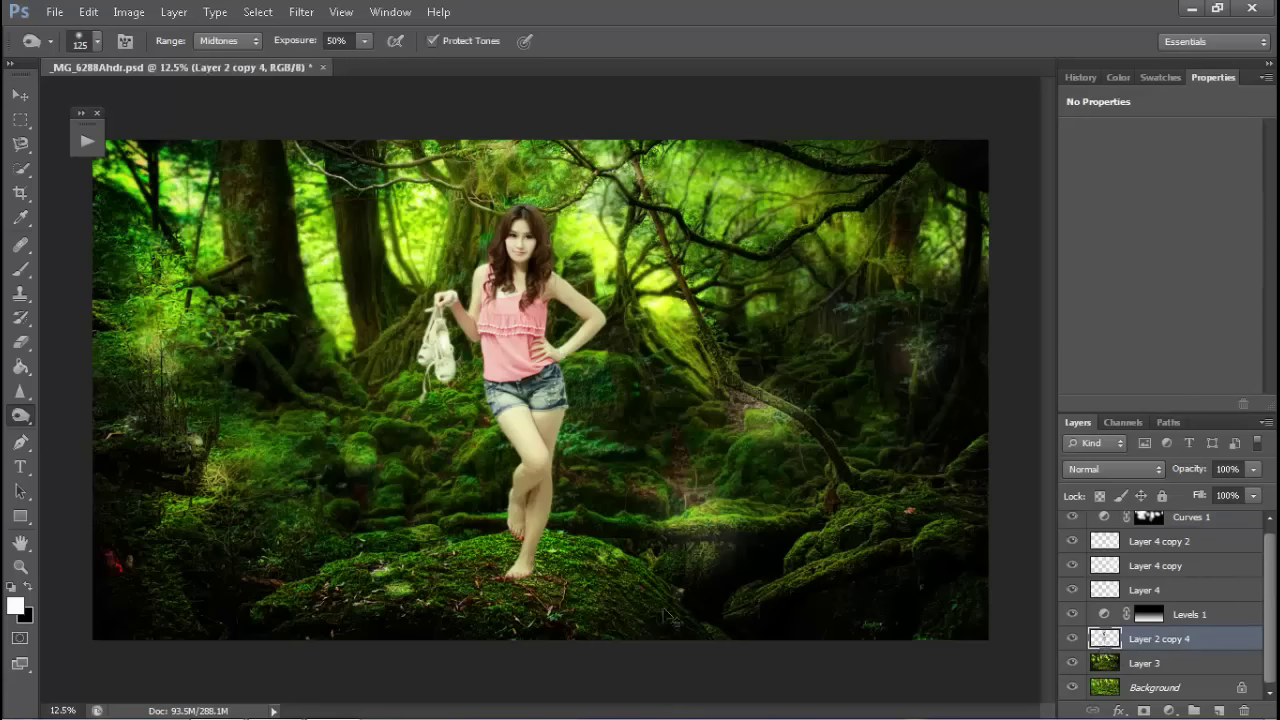
- Duplicate the model layer as Layer 2 copy 5 and zoom in on her legs
{"action": "key", "text": "ctrl+j"}
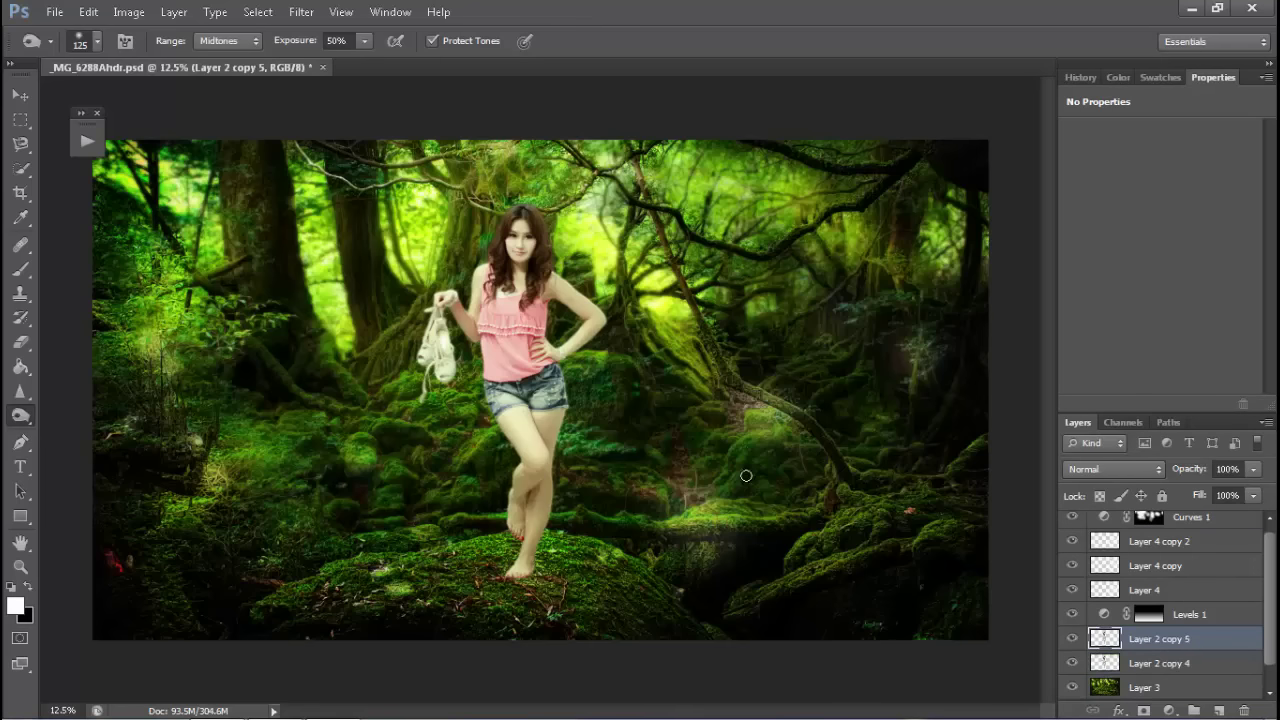
{"action": "key", "text": "ctrl+plus"}
{"action": "key", "text": "ctrl+plus"}
{"action": "key", "text": "ctrl+plus"}
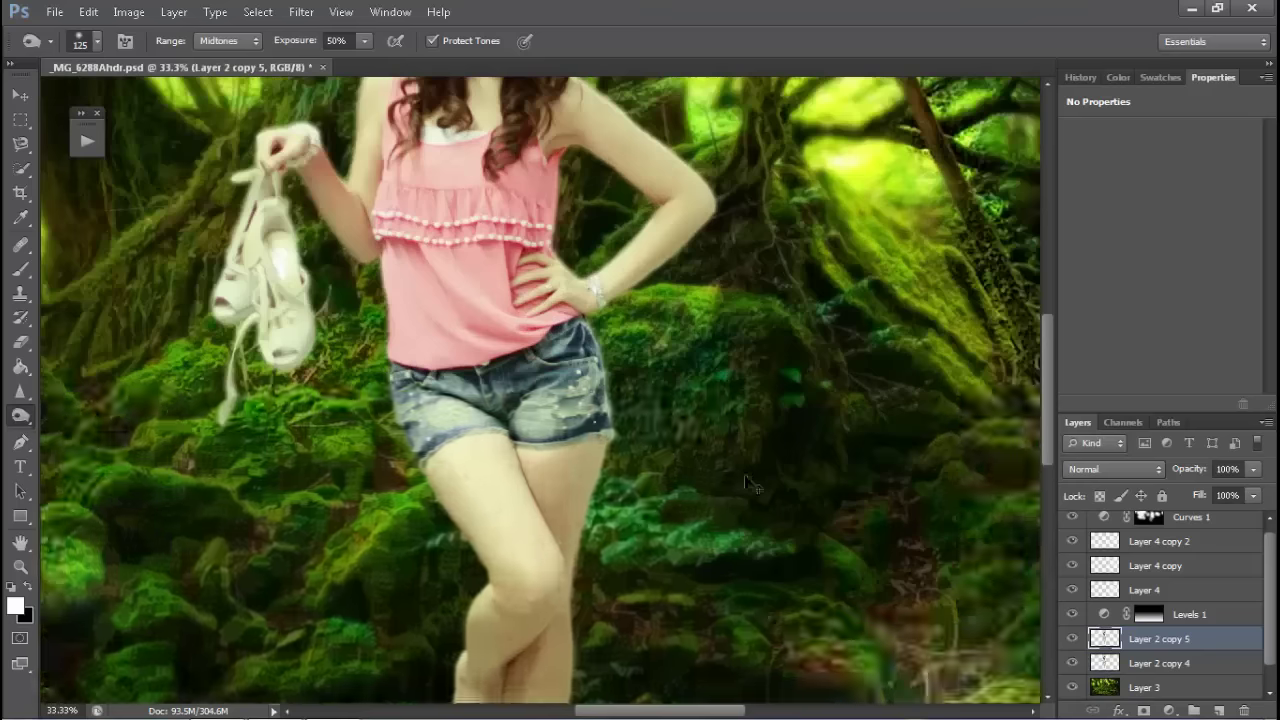
{"action": "mouse_move", "coordinate": [598, 482]}
{"action": "left_mouse_down"}
{"action": "mouse_move", "coordinate": [790, 516]}
{"action": "mouse_move", "coordinate": [757, 564]}
{"action": "left_mouse_up"}
{"action": "left_click_drag", "start_coordinate": [689, 395], "coordinate": [647, 518]}
{"action": "left_click_drag", "start_coordinate": [567, 326], "coordinate": [594, 371]}
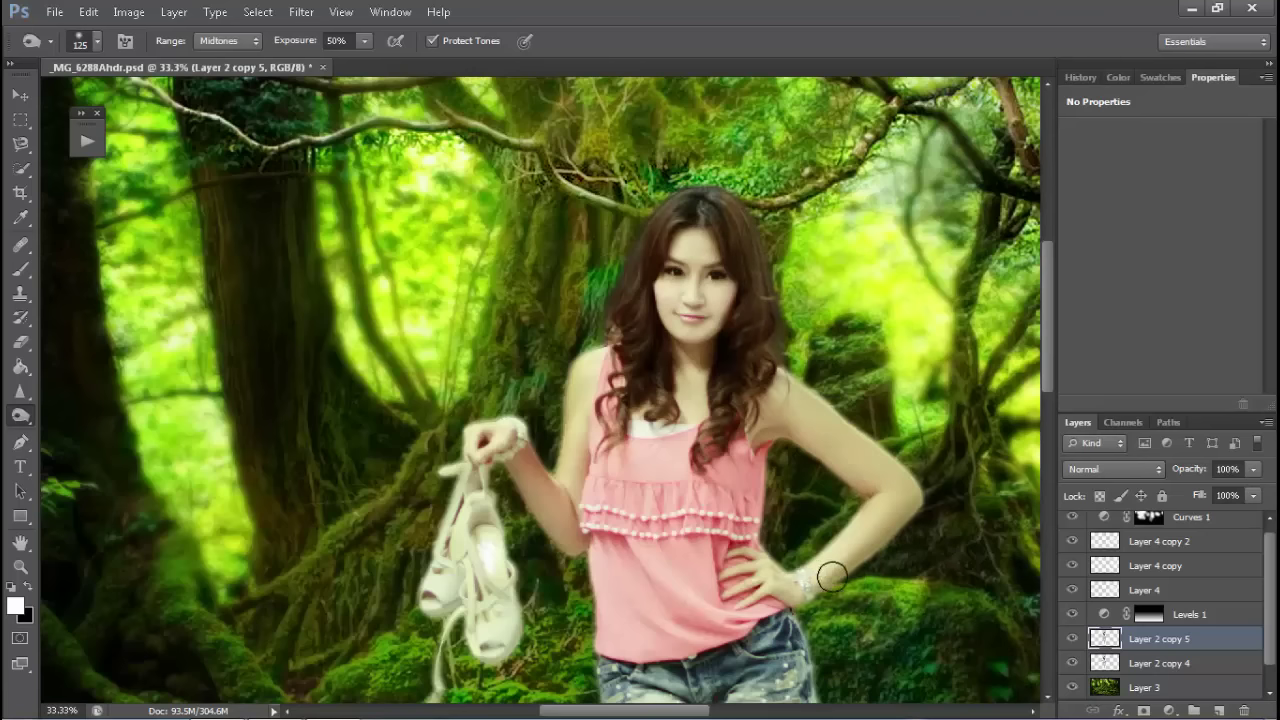
{"action": "left_click_drag", "start_coordinate": [818, 600], "coordinate": [788, 435]}
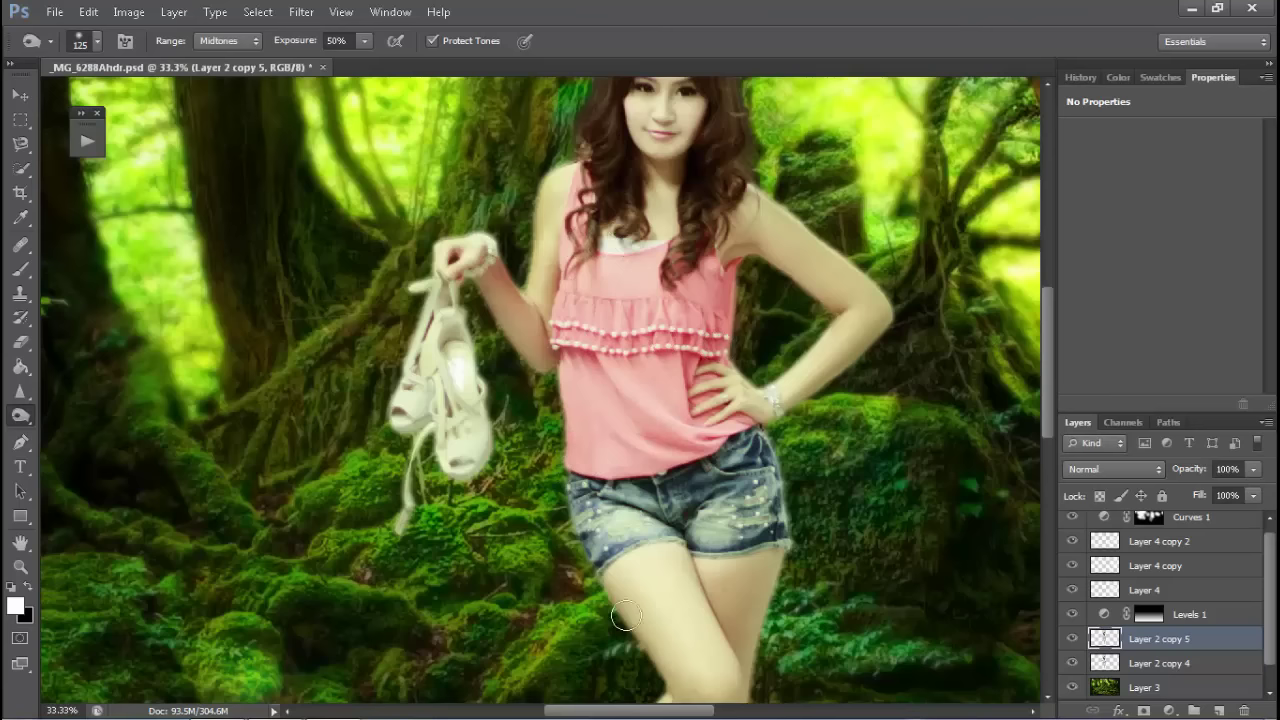
{"action": "left_click_drag", "start_coordinate": [629, 564], "coordinate": [614, 351]}
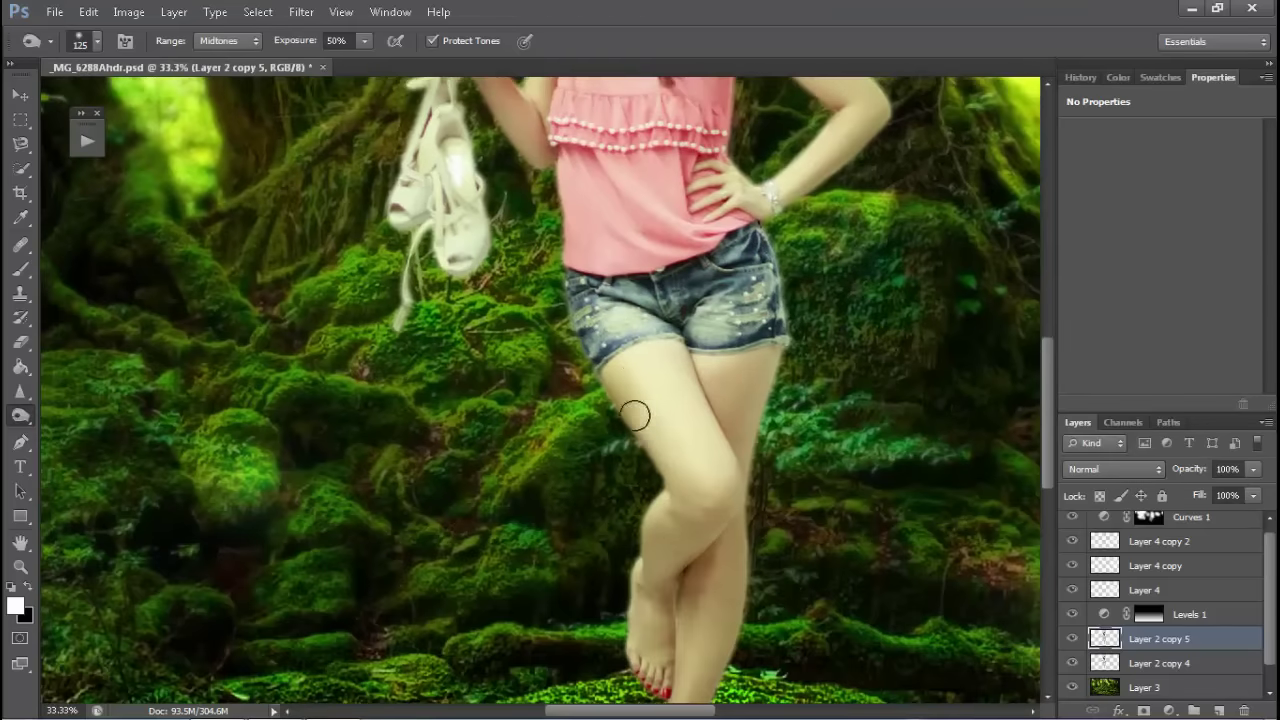
- Dodge the left leg's edge down to the ankle and the right thigh edge
{"action": "left_click_drag", "start_coordinate": [654, 462], "coordinate": [636, 650]}
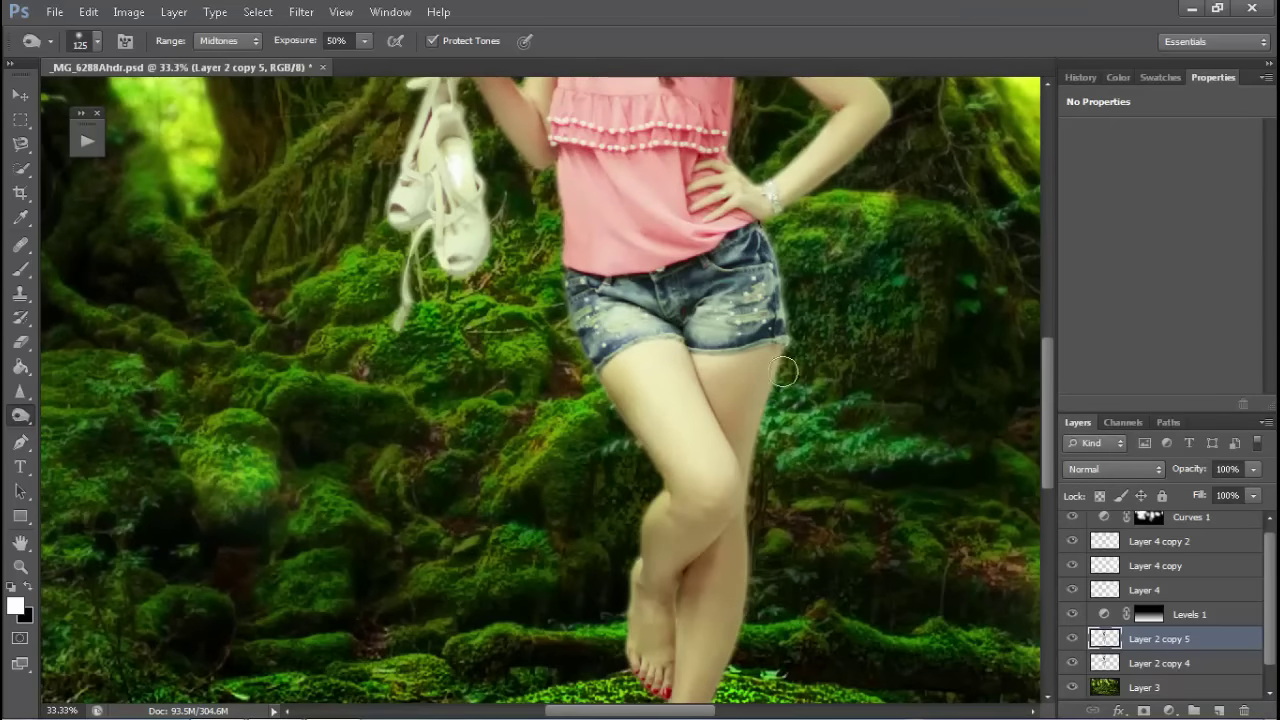
{"action": "mouse_move", "coordinate": [790, 340]}
{"action": "left_mouse_down"}
{"action": "mouse_move", "coordinate": [760, 417]}
{"action": "mouse_move", "coordinate": [749, 323]}
{"action": "mouse_move", "coordinate": [738, 440]}
{"action": "mouse_move", "coordinate": [705, 515]}
{"action": "mouse_move", "coordinate": [632, 596]}
{"action": "mouse_move", "coordinate": [666, 414]}
{"action": "left_mouse_up"}
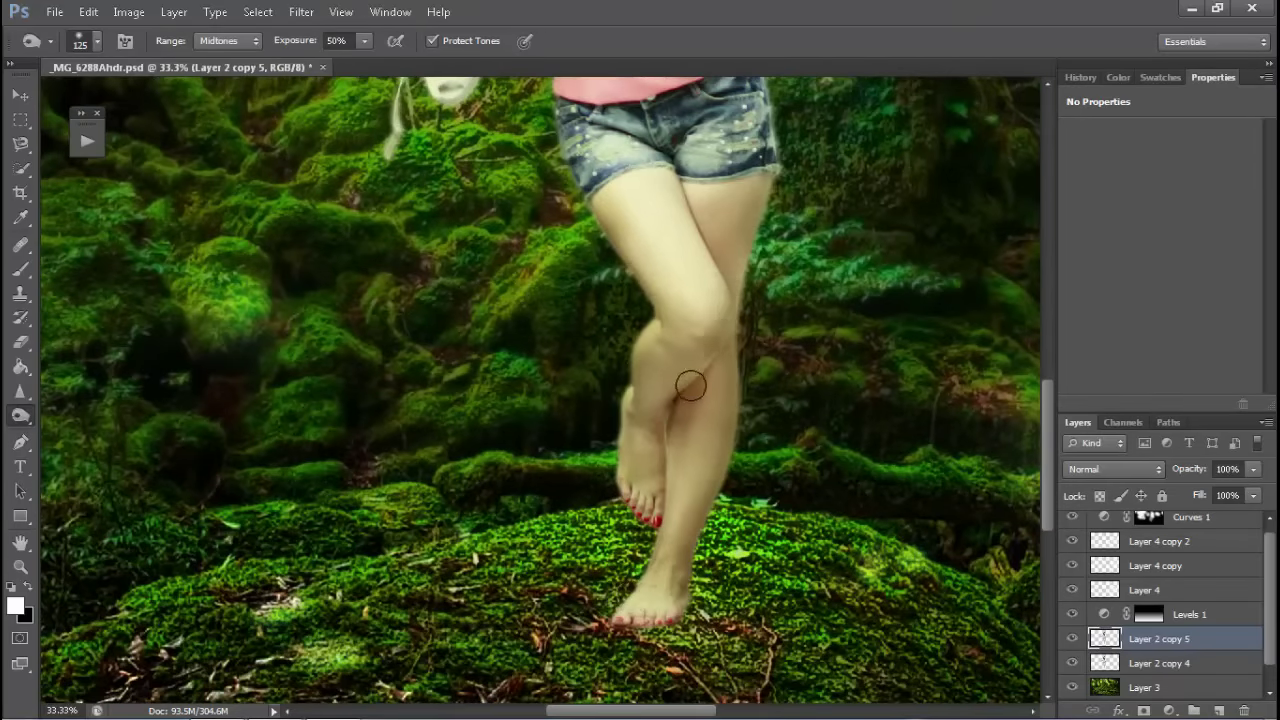
{"action": "left_click_drag", "start_coordinate": [737, 380], "coordinate": [666, 580]}
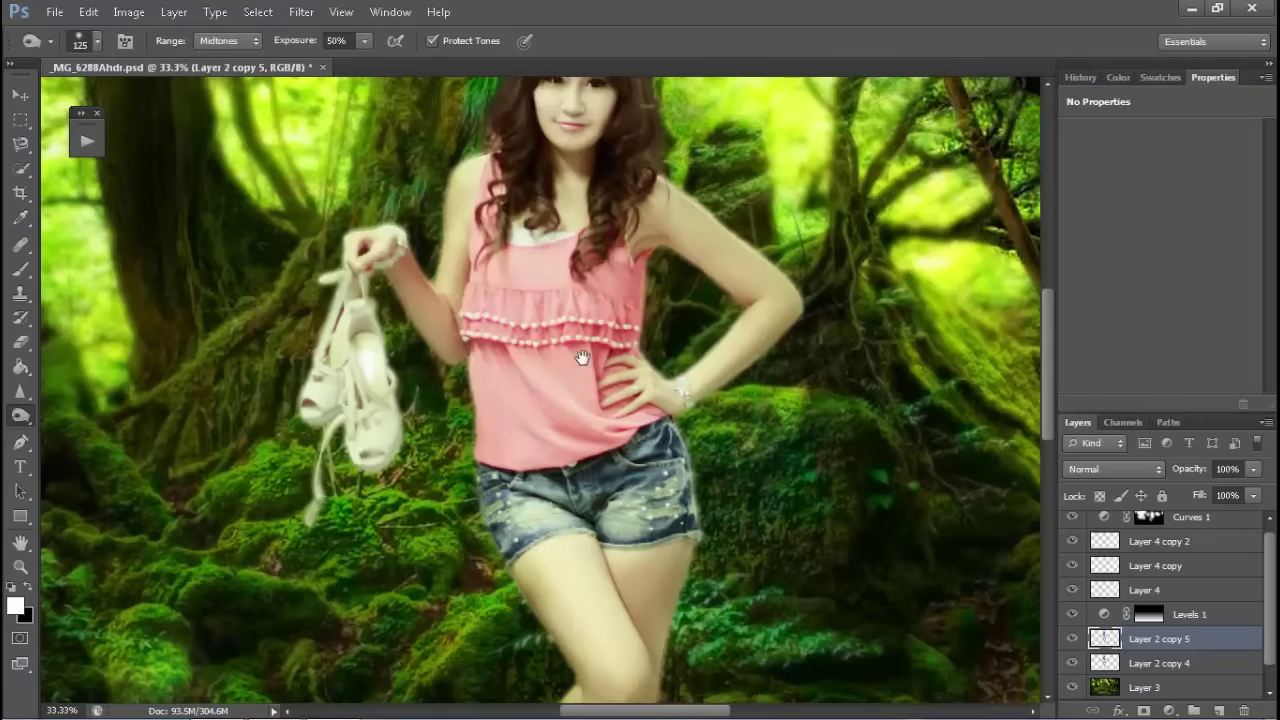
{"action": "left_click_drag", "start_coordinate": [640, 120], "coordinate": [631, 471]}
{"action": "mouse_move", "coordinate": [602, 318]}
{"action": "left_mouse_down"}
{"action": "mouse_move", "coordinate": [602, 433]}
{"action": "mouse_move", "coordinate": [460, 460]}
{"action": "mouse_move", "coordinate": [538, 410]}
{"action": "mouse_move", "coordinate": [586, 263]}
{"action": "mouse_move", "coordinate": [519, 385]}
{"action": "mouse_move", "coordinate": [620, 606]}
{"action": "left_mouse_up"}
- Lighten the bridge of her nose with 20 and 70 pixel Dodge brushes
{"action": "key", "text": "ctrl+1"}
{"action": "key", "text": "ctrl+plus"}
{"action": "key", "text": "ctrl+plus"}
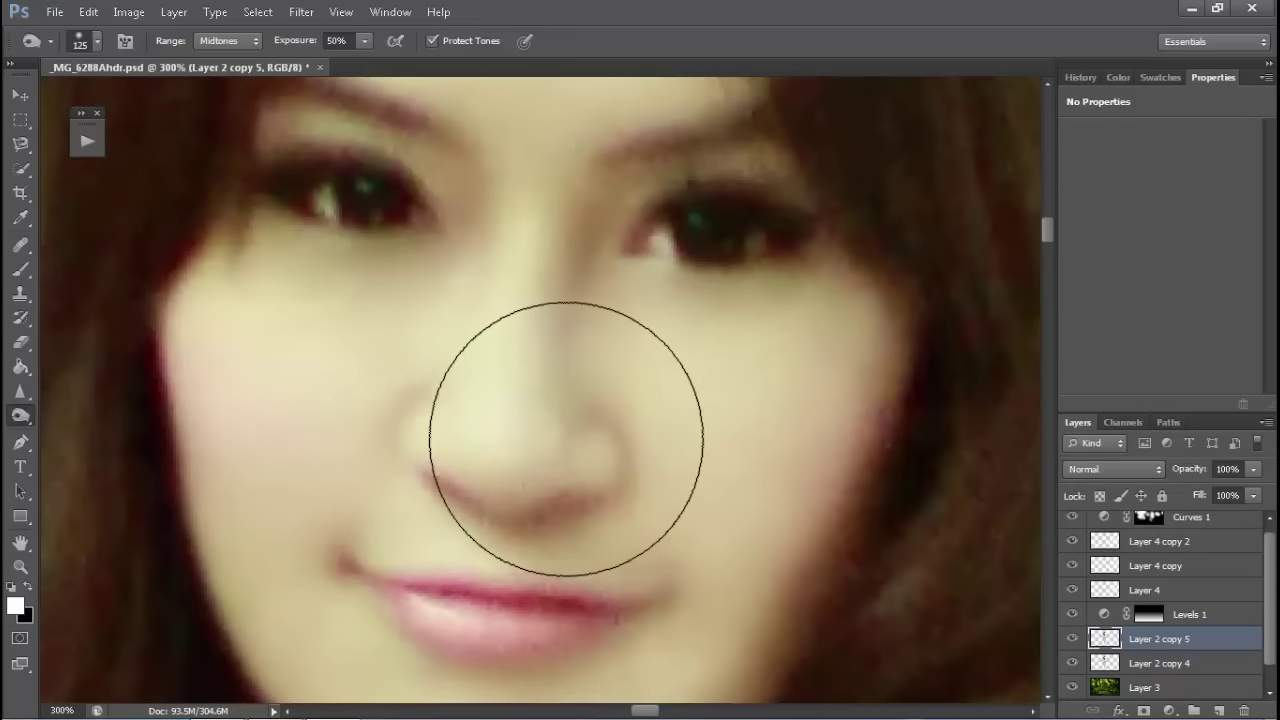
{"action": "key", "text": "bracketleft"}
{"action": "key", "text": "bracketleft"}
{"action": "key", "text": "bracketleft"}
{"action": "key", "text": "bracketleft"}
{"action": "key", "text": "bracketleft"}
{"action": "key", "text": "bracketleft"}
{"action": "key", "text": "bracketleft"}
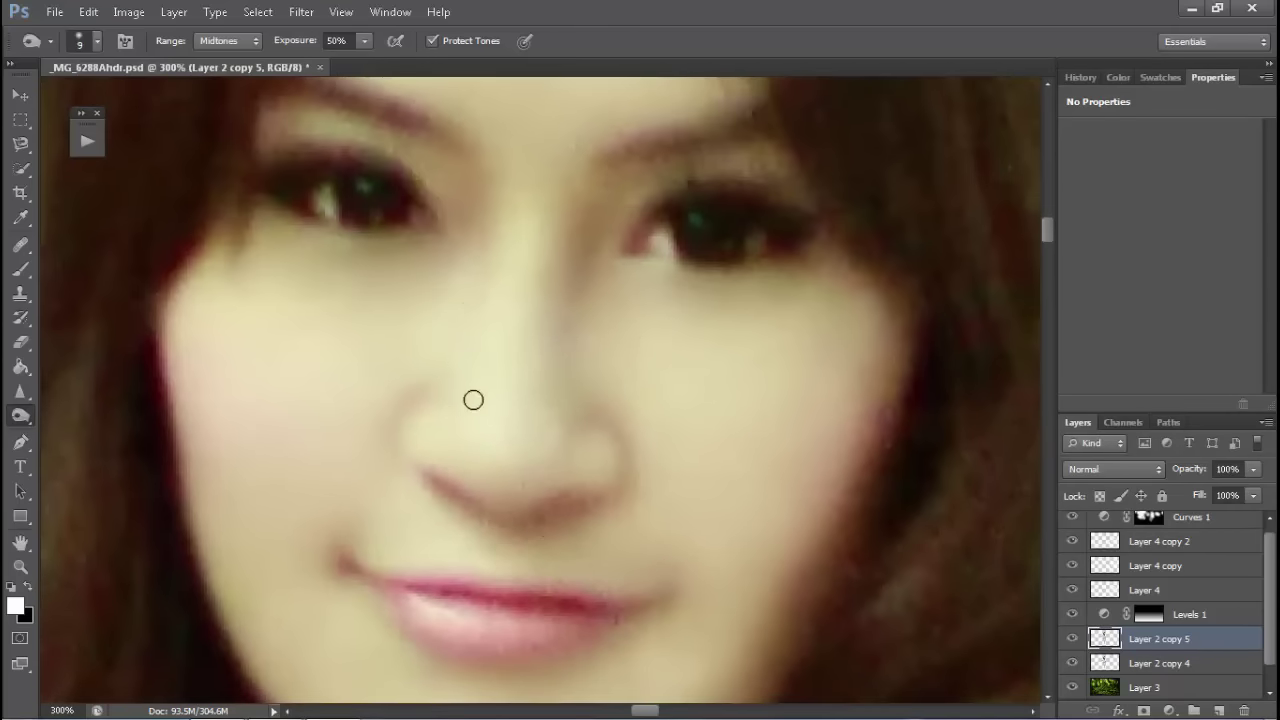
{"action": "key", "text": "ctrl+minus"}
{"action": "key", "text": "ctrl+minus"}
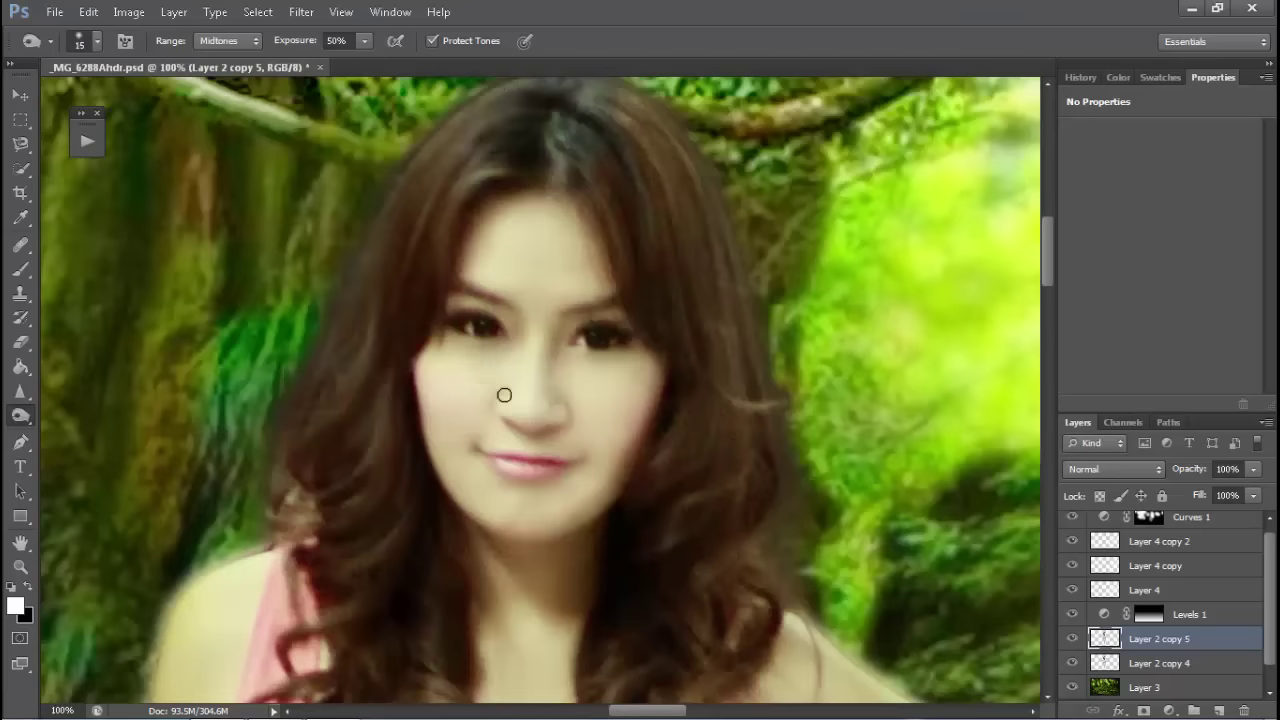
{"action": "key", "text": "bracketright"}
{"action": "key", "text": "bracketright"}
{"action": "mouse_move", "coordinate": [517, 390]}
{"action": "left_mouse_down"}
{"action": "mouse_move", "coordinate": [528, 351]}
{"action": "mouse_move", "coordinate": [528, 391]}
{"action": "mouse_move", "coordinate": [511, 403]}
{"action": "mouse_move", "coordinate": [528, 351]}
{"action": "mouse_move", "coordinate": [508, 366]}
{"action": "left_mouse_up"}
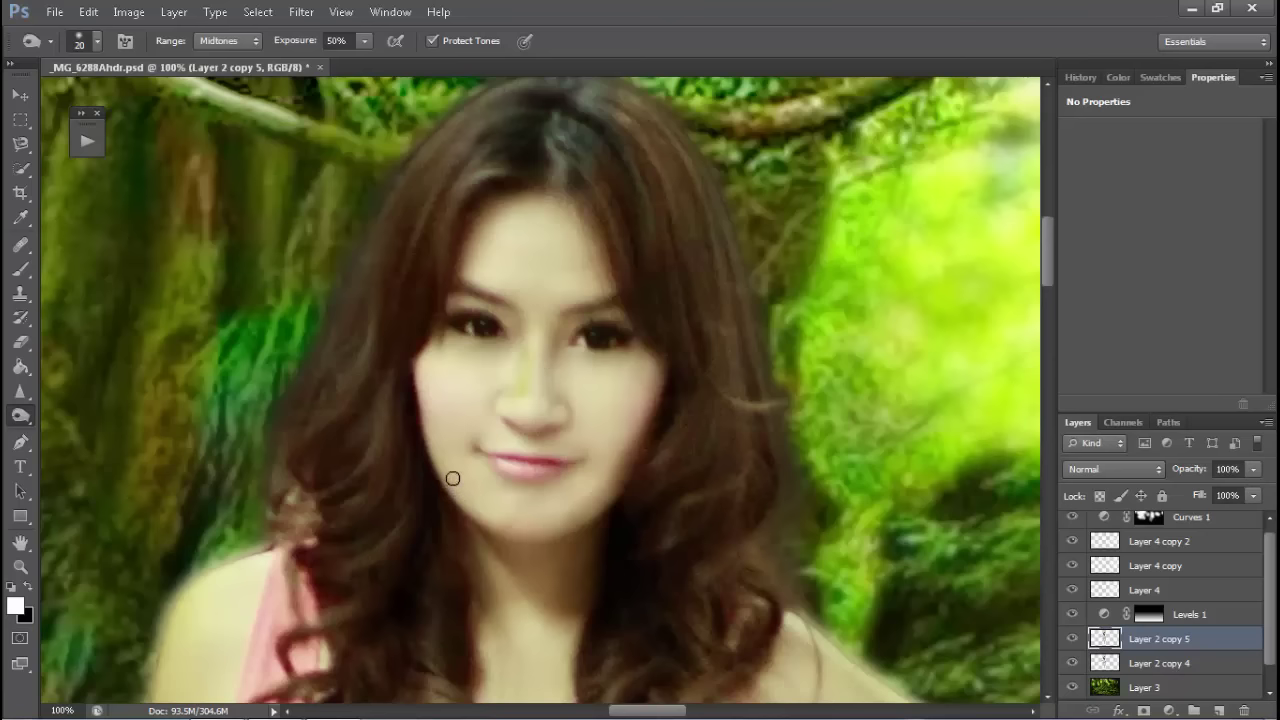
{"action": "key", "text": "bracketright"}
{"action": "key", "text": "bracketright"}
{"action": "key", "text": "bracketright"}
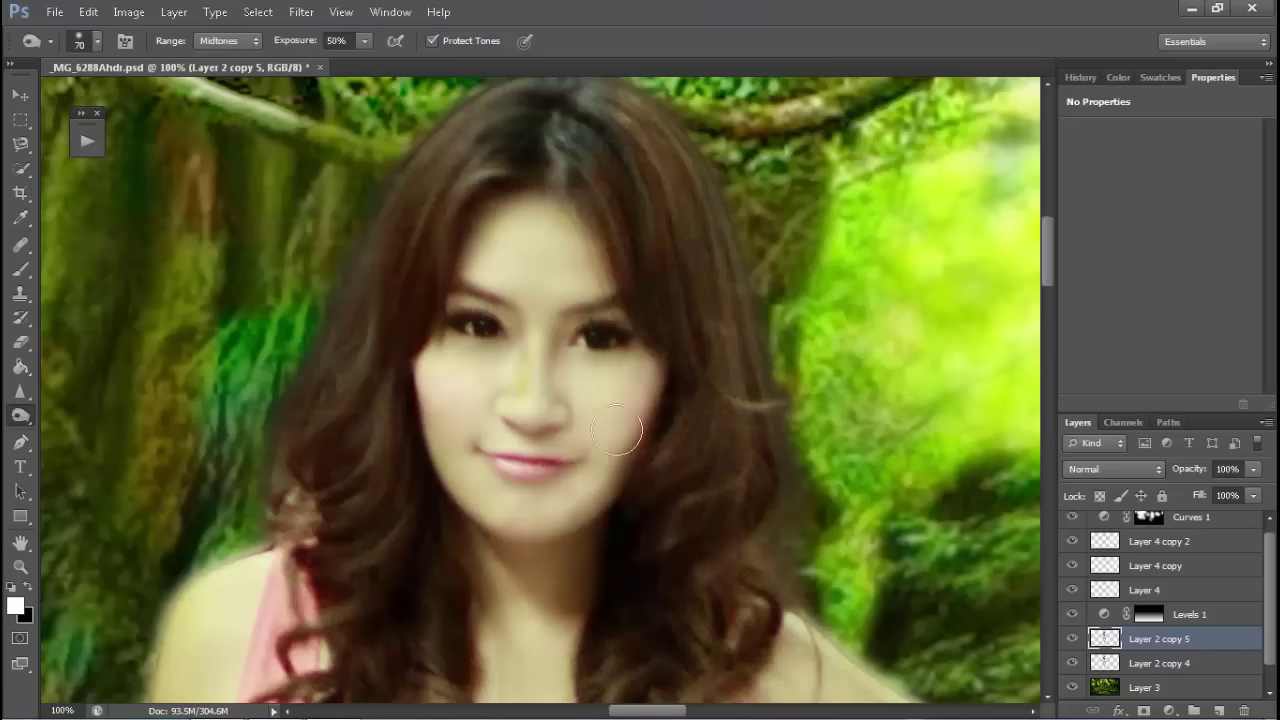
{"action": "left_click_drag", "start_coordinate": [527, 349], "coordinate": [514, 337]}
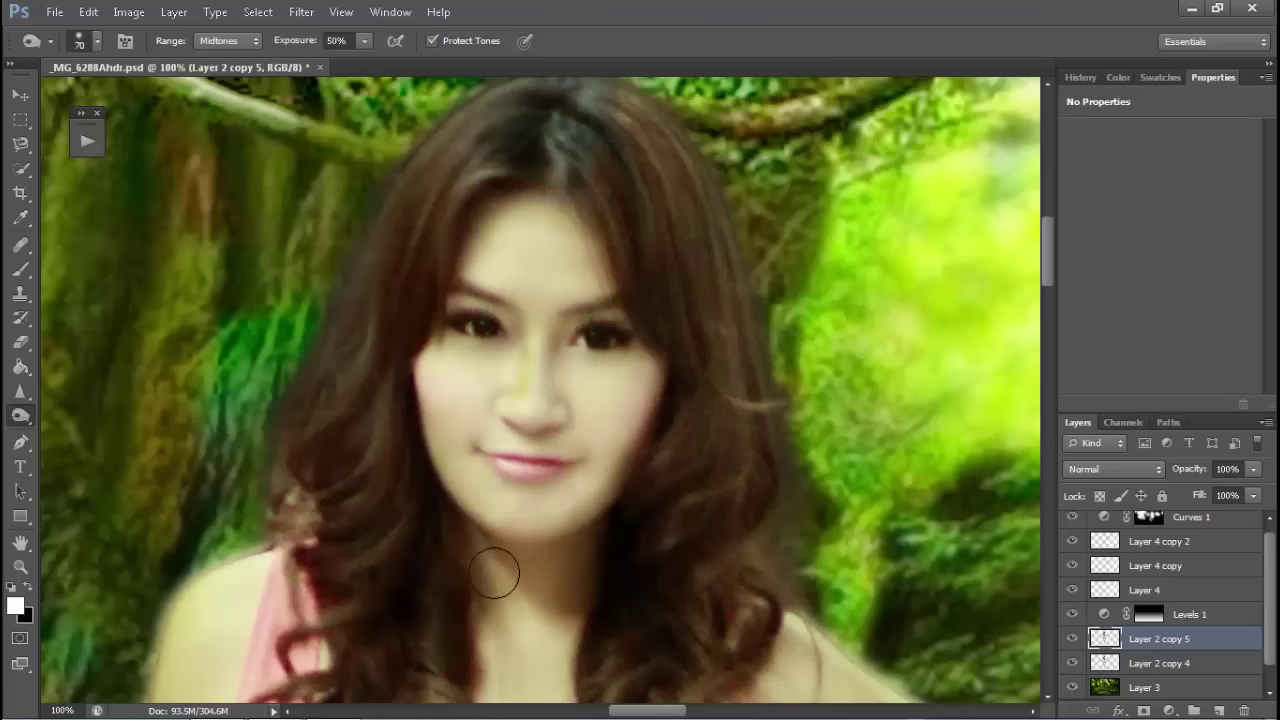
{"action": "key", "text": "ctrl+minus"}
{"action": "key", "text": "ctrl+minus"}
{"action": "key", "text": "ctrl+minus"}
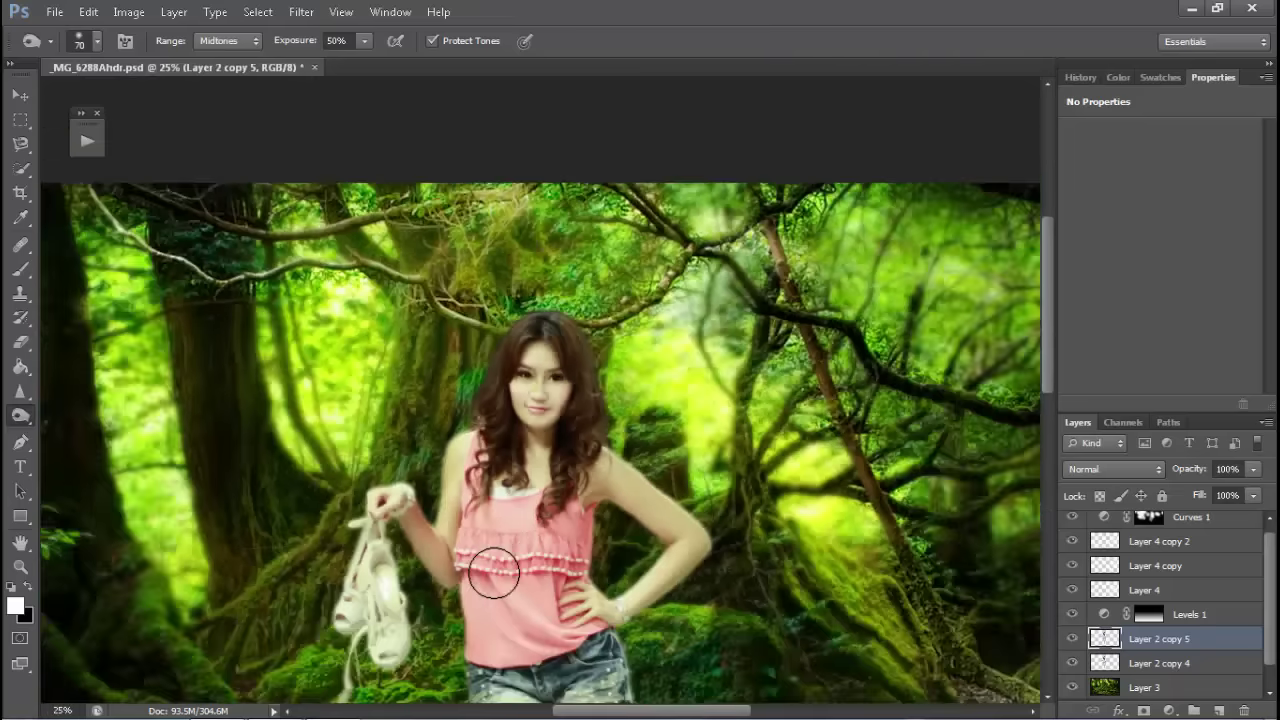
{"action": "key", "text": "ctrl+minus"}
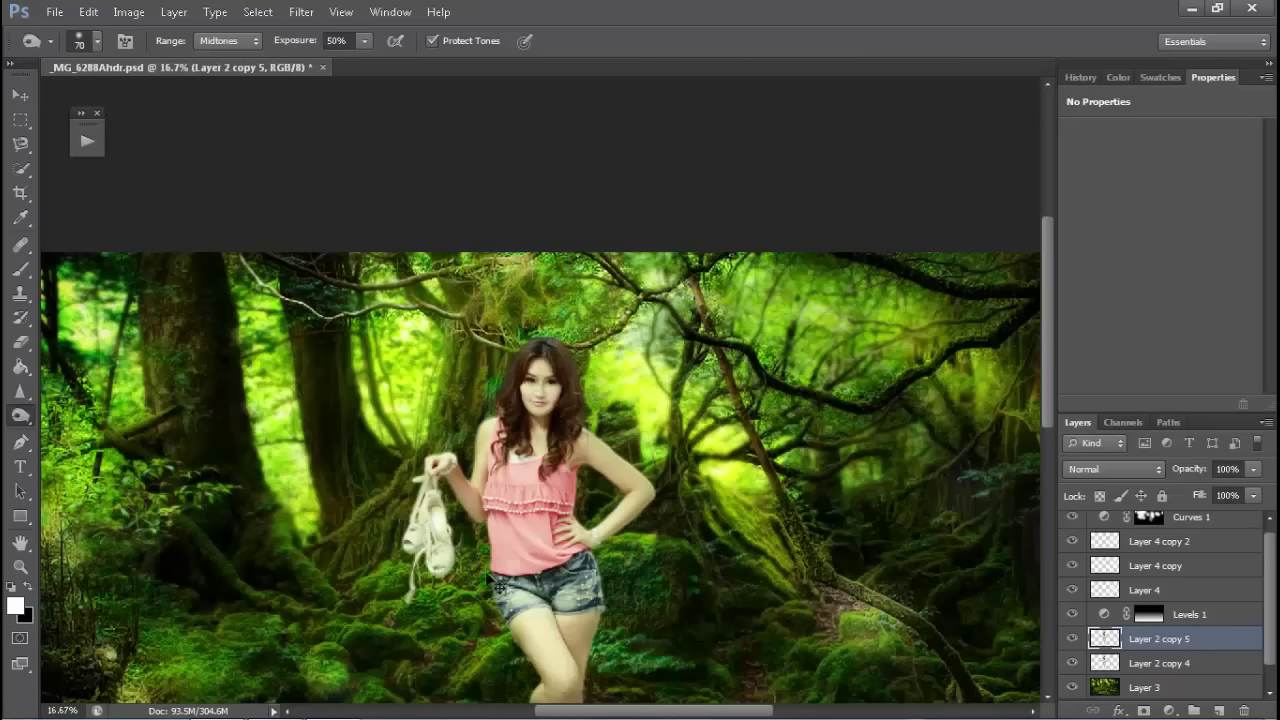
{"action": "key", "text": "ctrl+minus"}
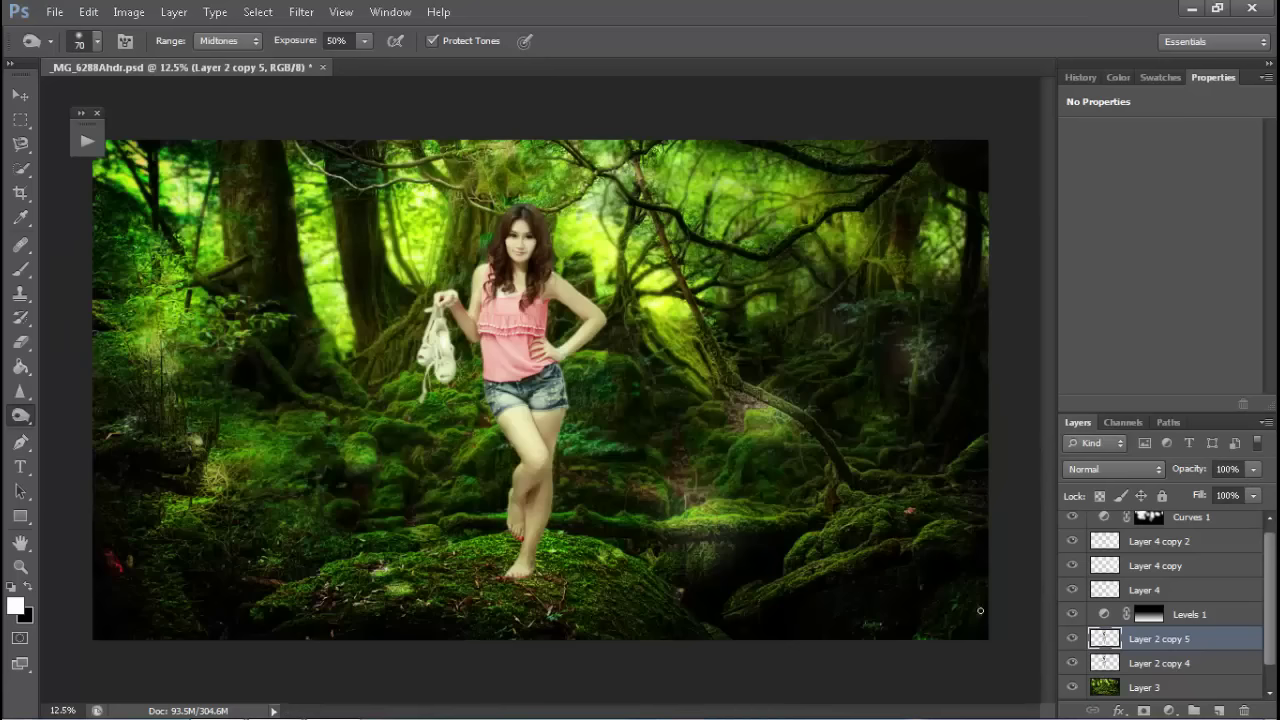
- Lower Layer 2 copy 5's opacity in the Layers panel to 60%
{"action": "left_click", "coordinate": [1254, 470]}
{"action": "left_click_drag", "start_coordinate": [1245, 492], "coordinate": [1181, 491]}
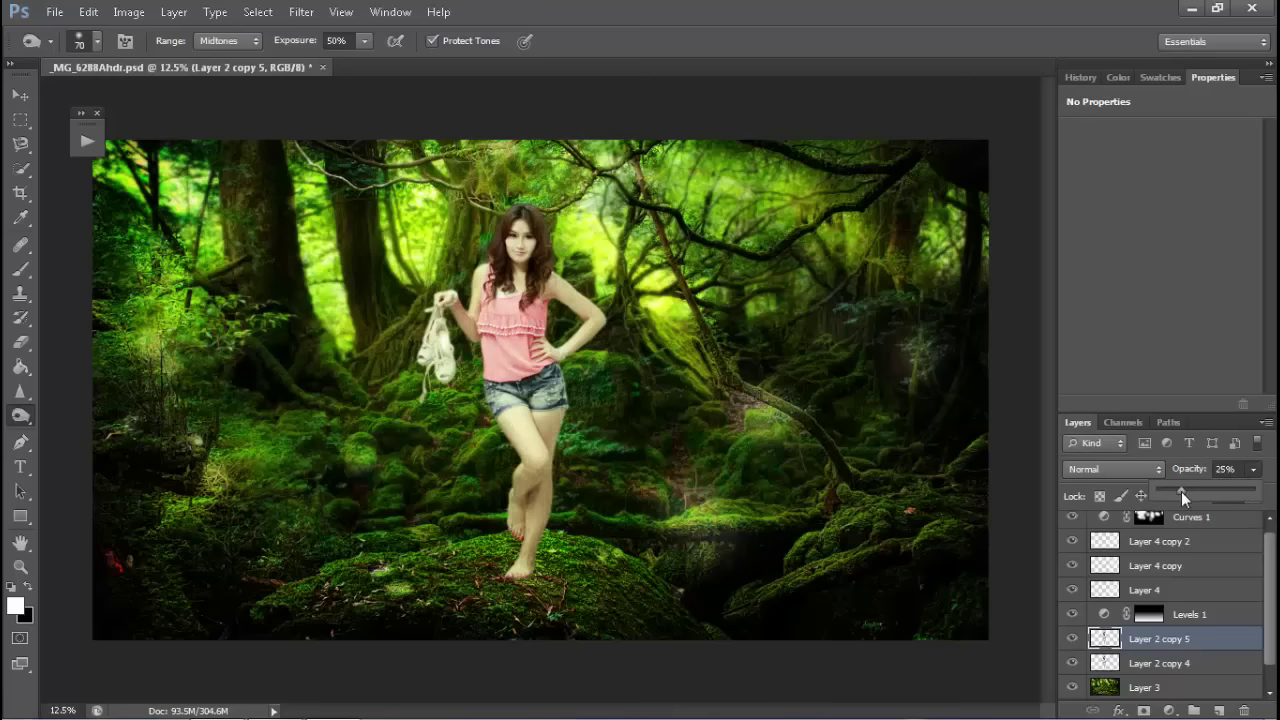
{"action": "mouse_move", "coordinate": [1181, 491]}
{"action": "left_mouse_down"}
{"action": "mouse_move", "coordinate": [1155, 491]}
{"action": "mouse_move", "coordinate": [1187, 497]}
{"action": "left_mouse_up"}
- Add Color Balance above Curves 1 with midtones at +4 red, +2 green, +31 blue
{"action": "scroll", "coordinate": [1206, 640], "scroll_direction": "up", "scroll_amount": 1}
{"action": "left_click", "coordinate": [1216, 525]}
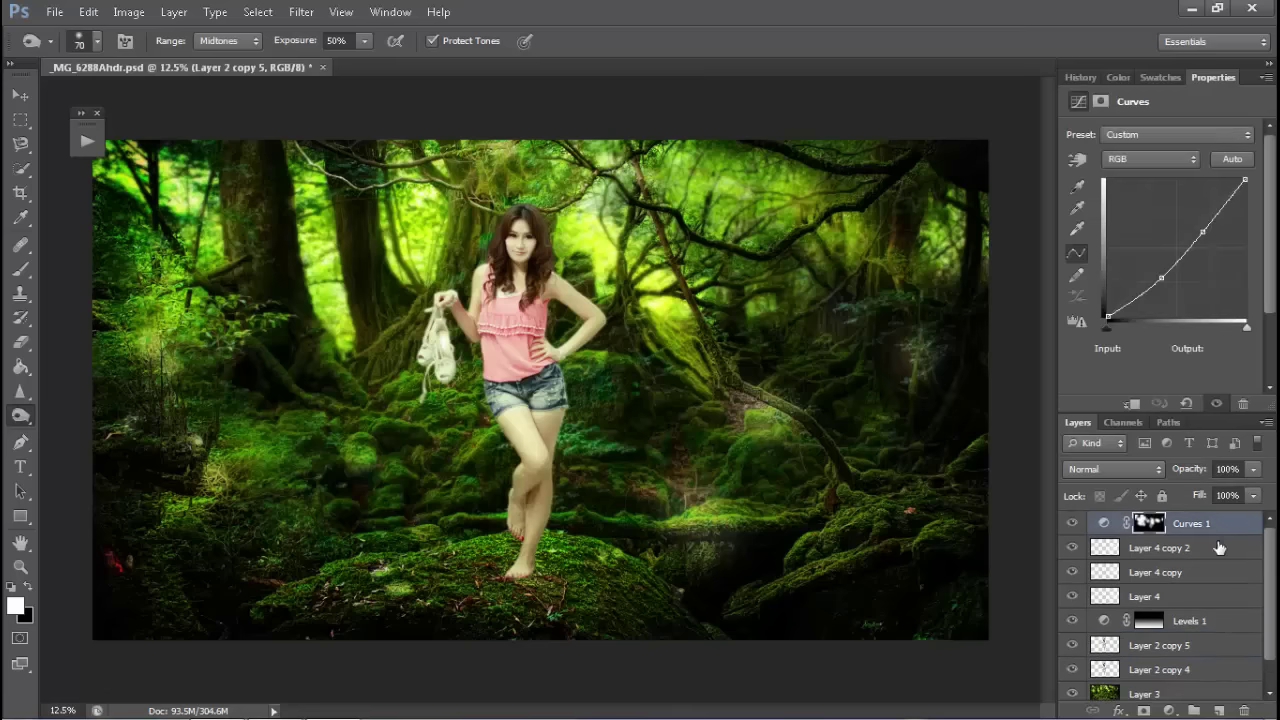
{"action": "left_click", "coordinate": [1170, 710]}
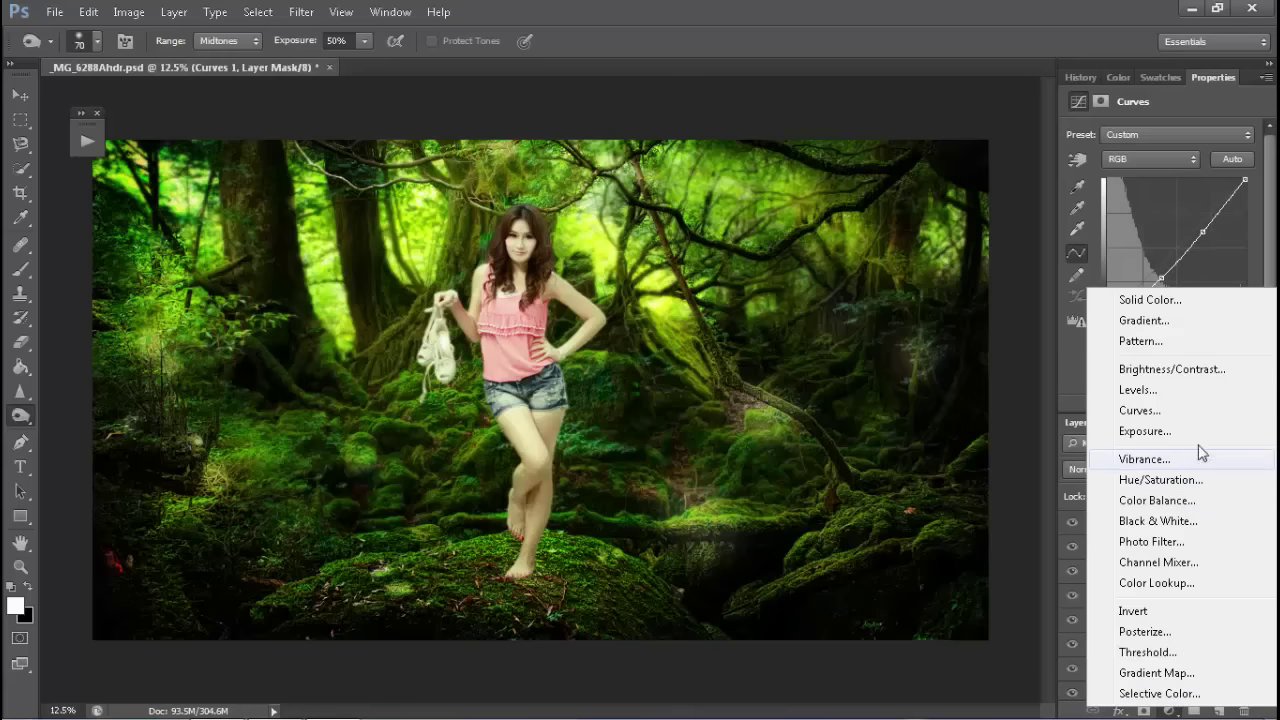
{"action": "left_click", "coordinate": [1150, 500]}
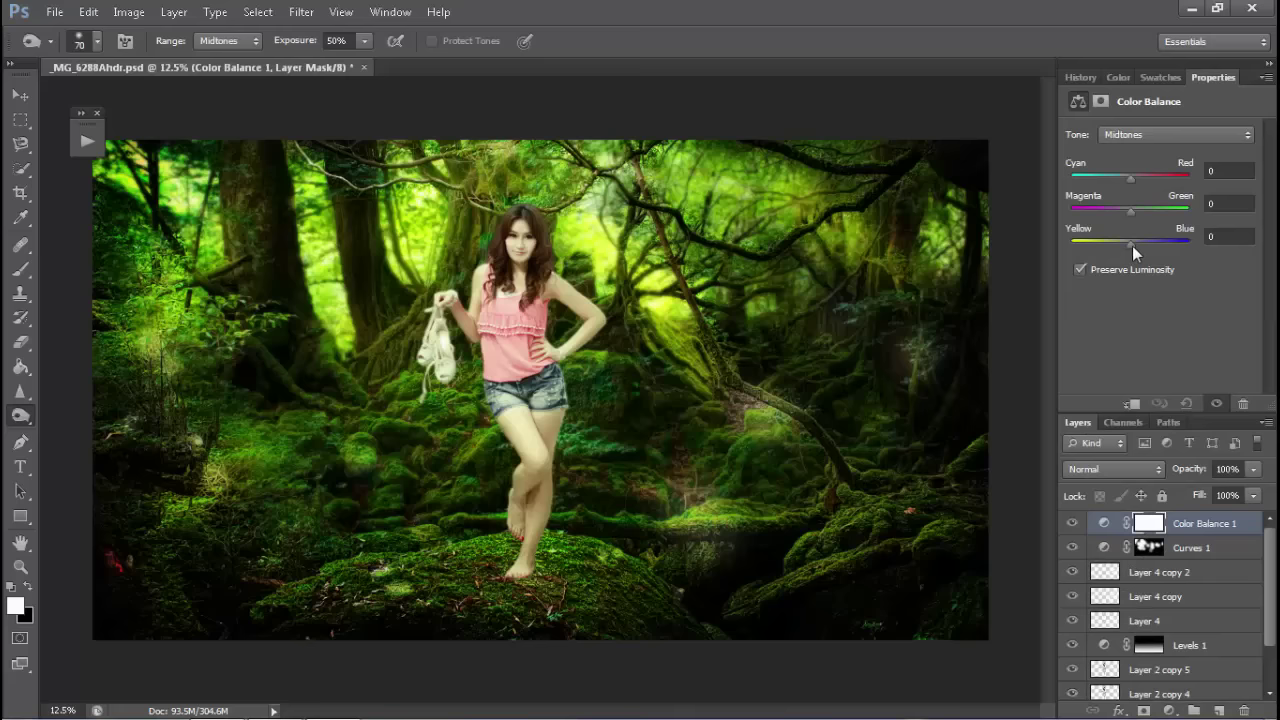
{"action": "mouse_move", "coordinate": [1131, 245]}
{"action": "left_mouse_down"}
{"action": "mouse_move", "coordinate": [1114, 246]}
{"action": "mouse_move", "coordinate": [1155, 250]}
{"action": "left_mouse_up"}
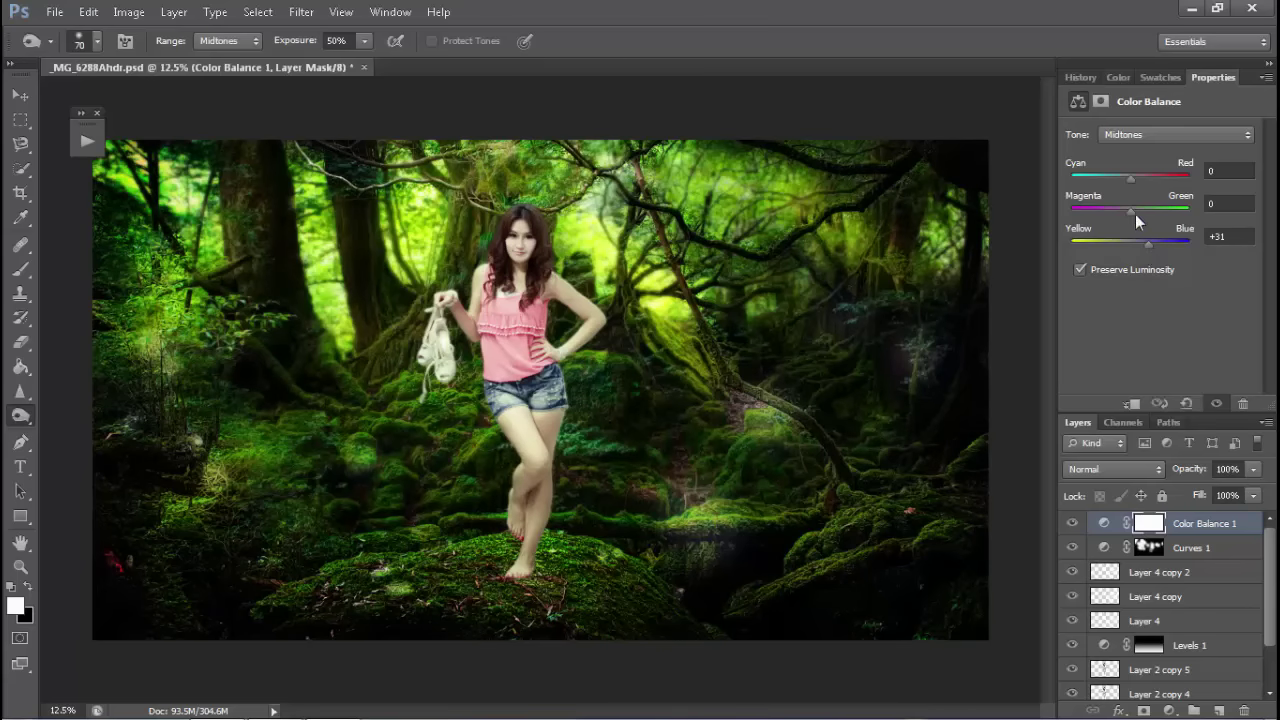
{"action": "mouse_move", "coordinate": [1135, 214]}
{"action": "left_mouse_down"}
{"action": "mouse_move", "coordinate": [1104, 212]}
{"action": "mouse_move", "coordinate": [1142, 214]}
{"action": "mouse_move", "coordinate": [1131, 216]}
{"action": "left_mouse_up"}
{"action": "left_click_drag", "start_coordinate": [1127, 183], "coordinate": [1132, 177]}
- Fill the Color Balance mask with black and set a white brush at full opacity
{"action": "key", "text": "g"}
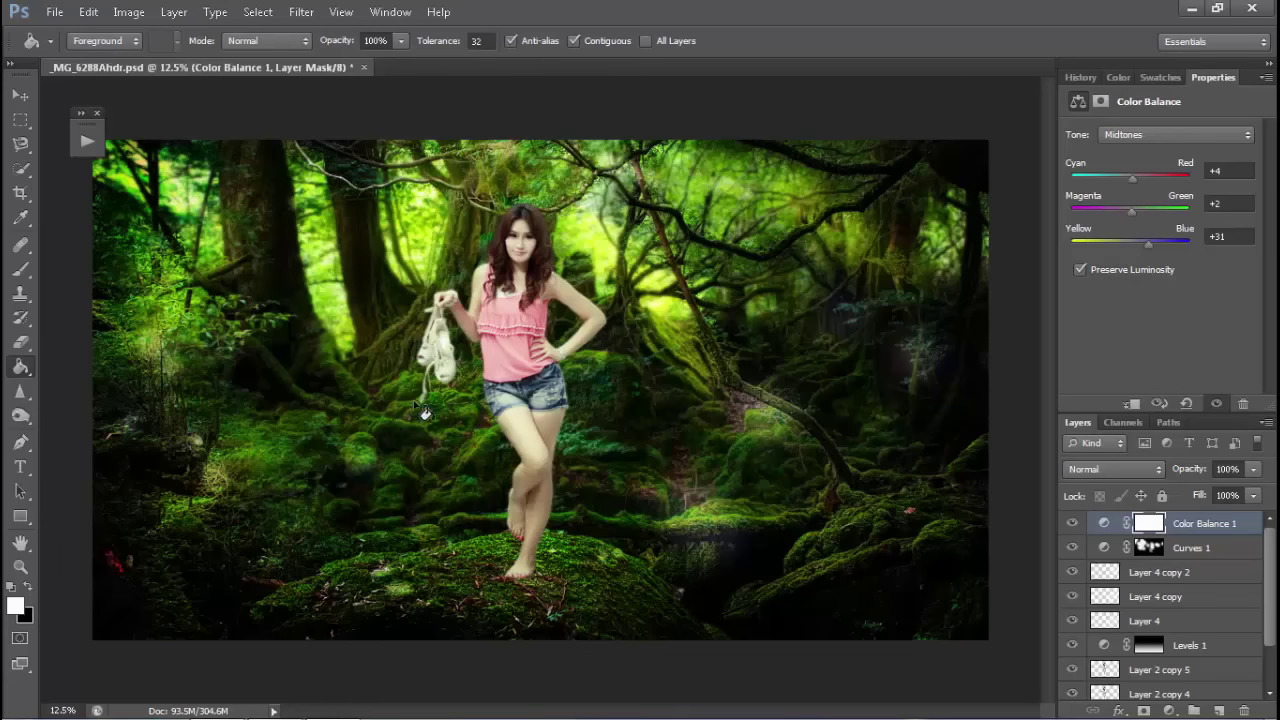
{"action": "key", "text": "x"}
{"action": "left_click", "coordinate": [506, 438]}
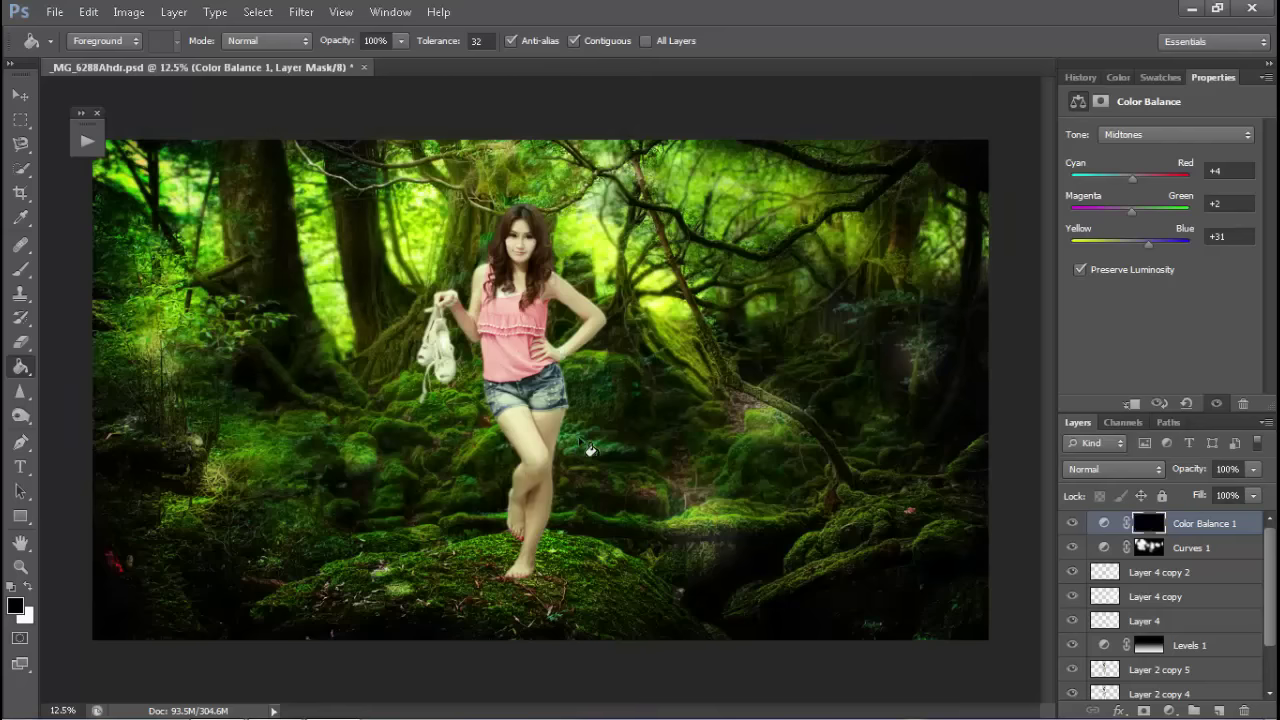
{"action": "key", "text": "b"}
{"action": "key", "text": "x"}
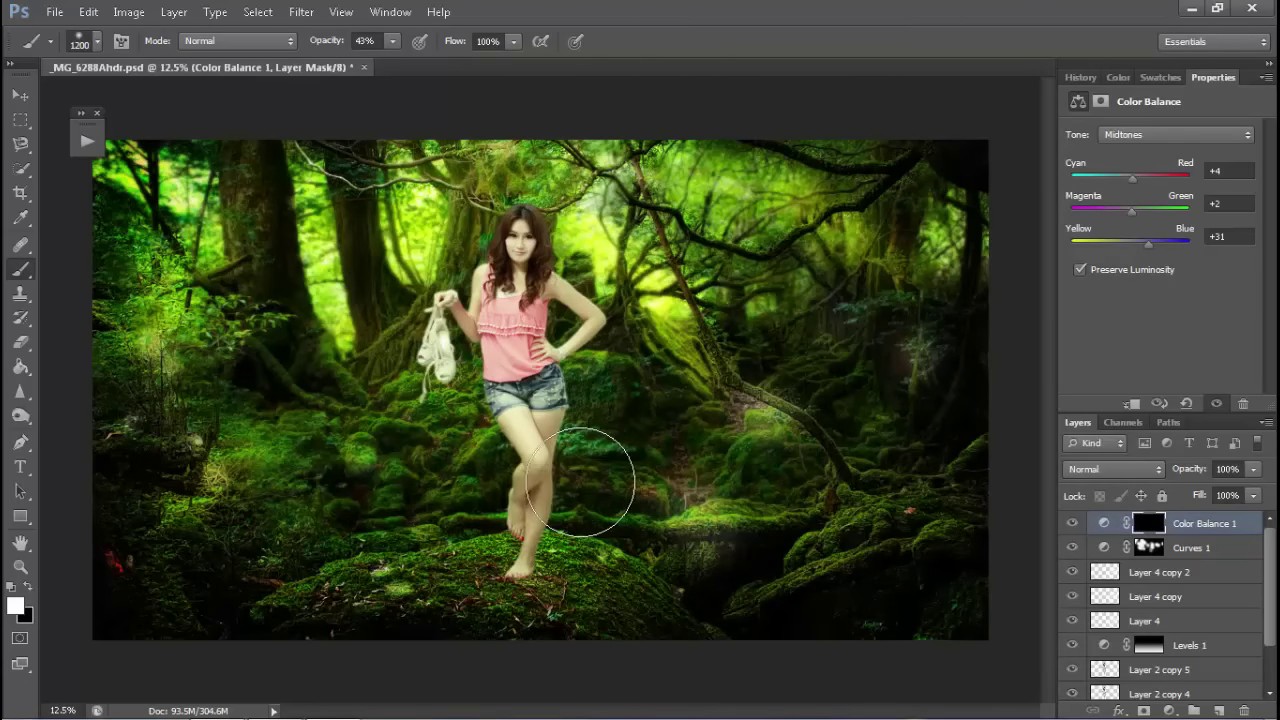
{"action": "left_click", "coordinate": [392, 41]}
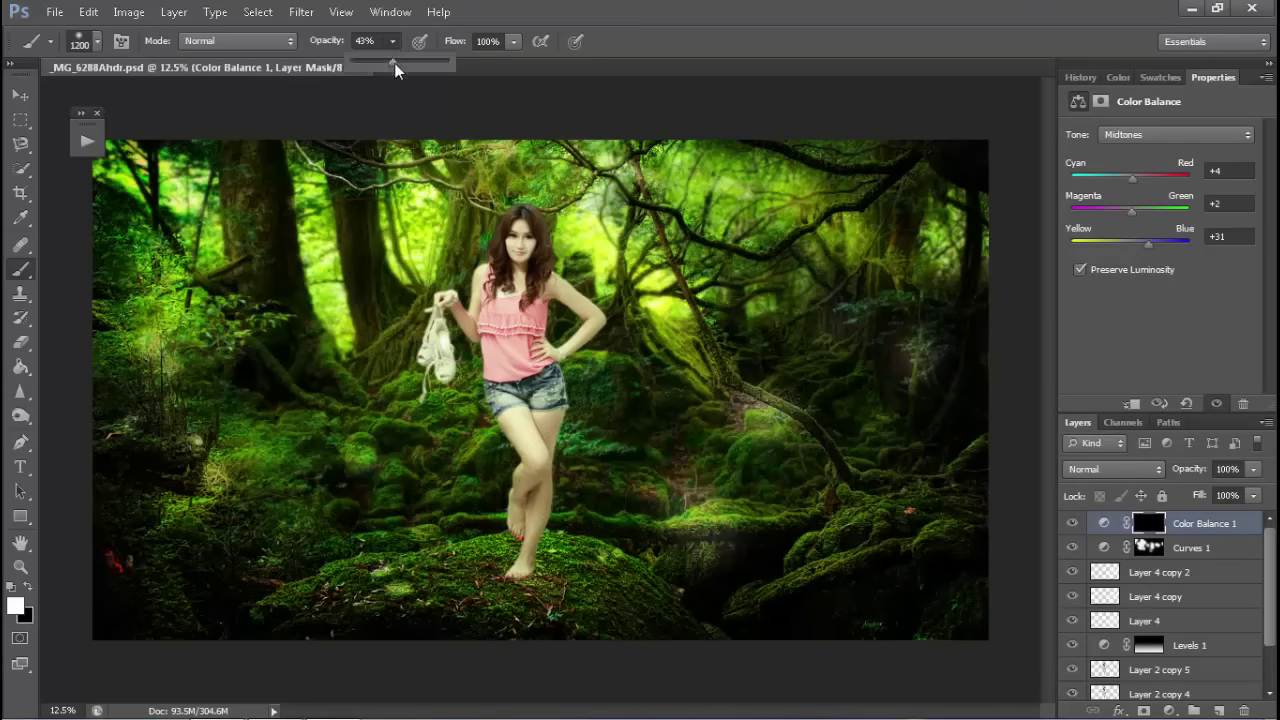
{"action": "left_click_drag", "start_coordinate": [396, 62], "coordinate": [486, 76]}
- Paint the Color Balance effect back over the woman and the treetops
{"action": "key", "text": "bracketleft"}
{"action": "key", "text": "bracketleft"}
{"action": "key", "text": "bracketleft"}
{"action": "key", "text": "bracketleft"}
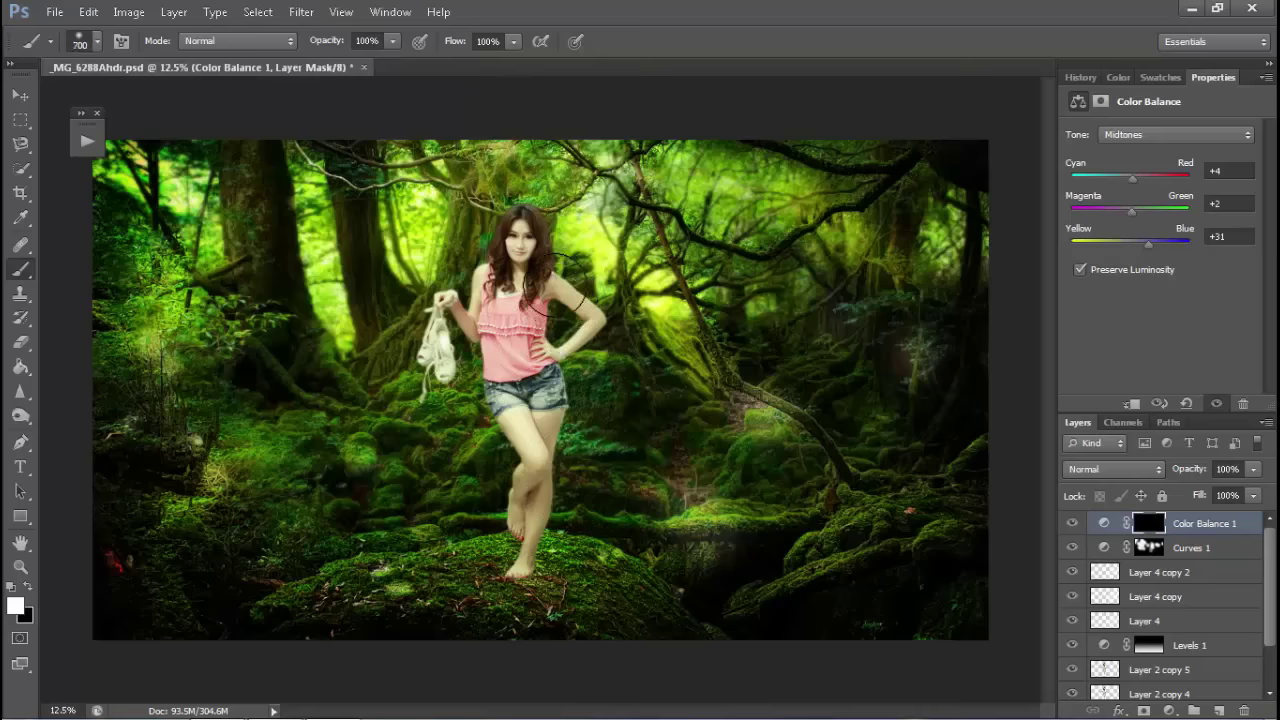
{"action": "key", "text": "bracketleft"}
{"action": "key", "text": "bracketleft"}
{"action": "key", "text": "bracketleft"}
{"action": "key", "text": "bracketleft"}
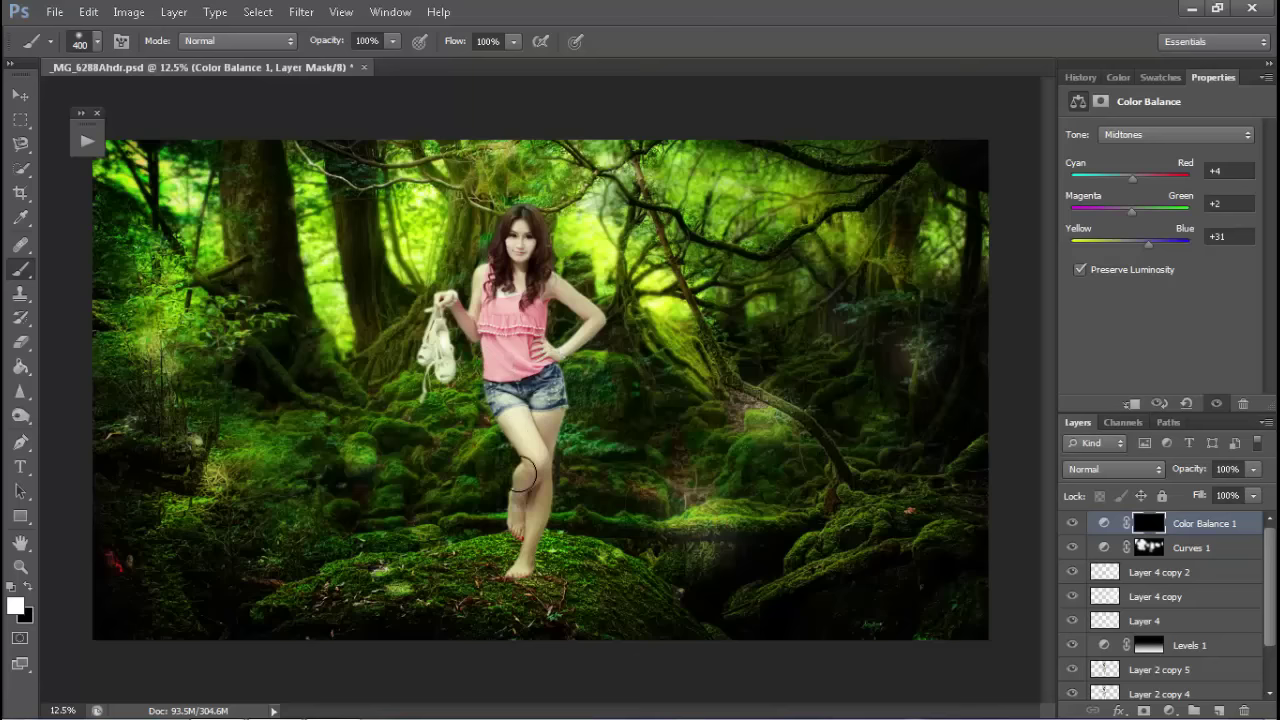
{"action": "left_click_drag", "start_coordinate": [536, 486], "coordinate": [537, 318]}
{"action": "key", "text": "bracketright"}
{"action": "key", "text": "bracketright"}
{"action": "key", "text": "bracketright"}
{"action": "mouse_move", "coordinate": [556, 160]}
{"action": "left_mouse_down"}
{"action": "mouse_move", "coordinate": [168, 220]}
{"action": "mouse_move", "coordinate": [512, 292]}
{"action": "mouse_move", "coordinate": [943, 277]}
{"action": "mouse_move", "coordinate": [943, 466]}
{"action": "mouse_move", "coordinate": [766, 677]}
{"action": "mouse_move", "coordinate": [674, 614]}
{"action": "mouse_move", "coordinate": [726, 590]}
{"action": "mouse_move", "coordinate": [731, 550]}
{"action": "left_mouse_up"}
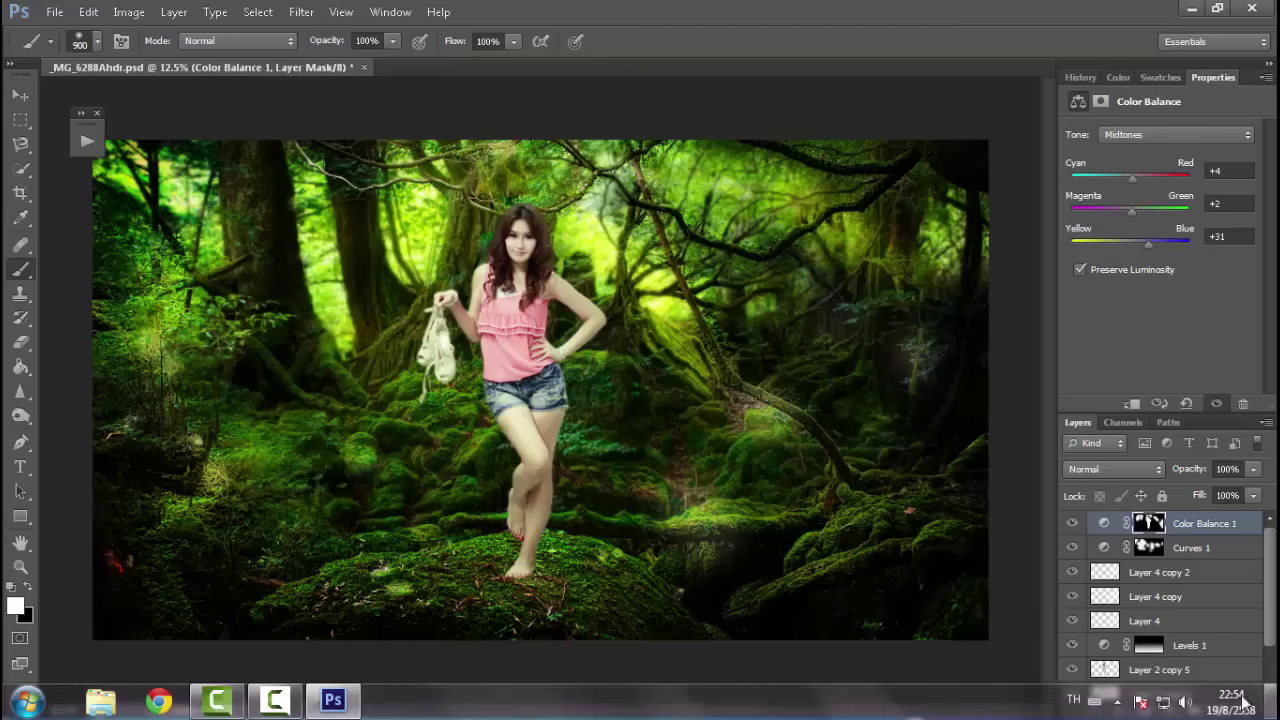
{"action": "left_click", "coordinate": [1170, 710]}
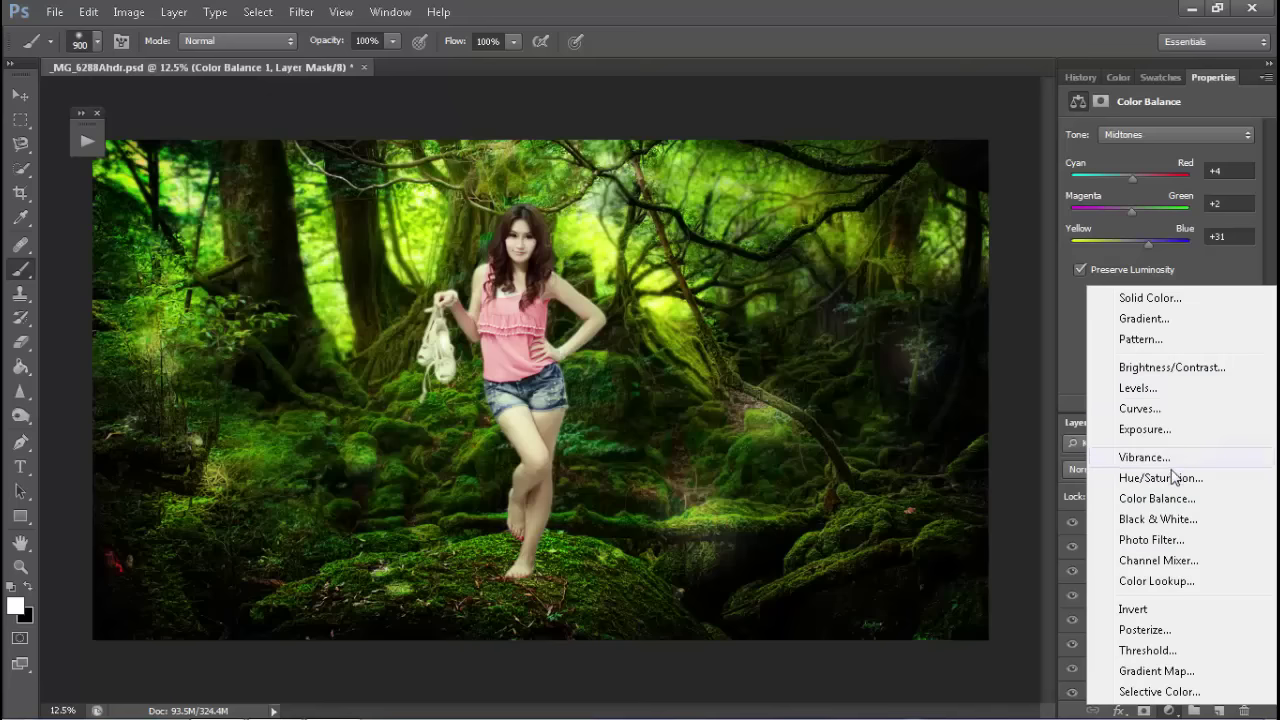
- Add a Deep Yellow Photo Filter at about 15 density, then merge all visible layers
{"action": "left_click", "coordinate": [1150, 540]}
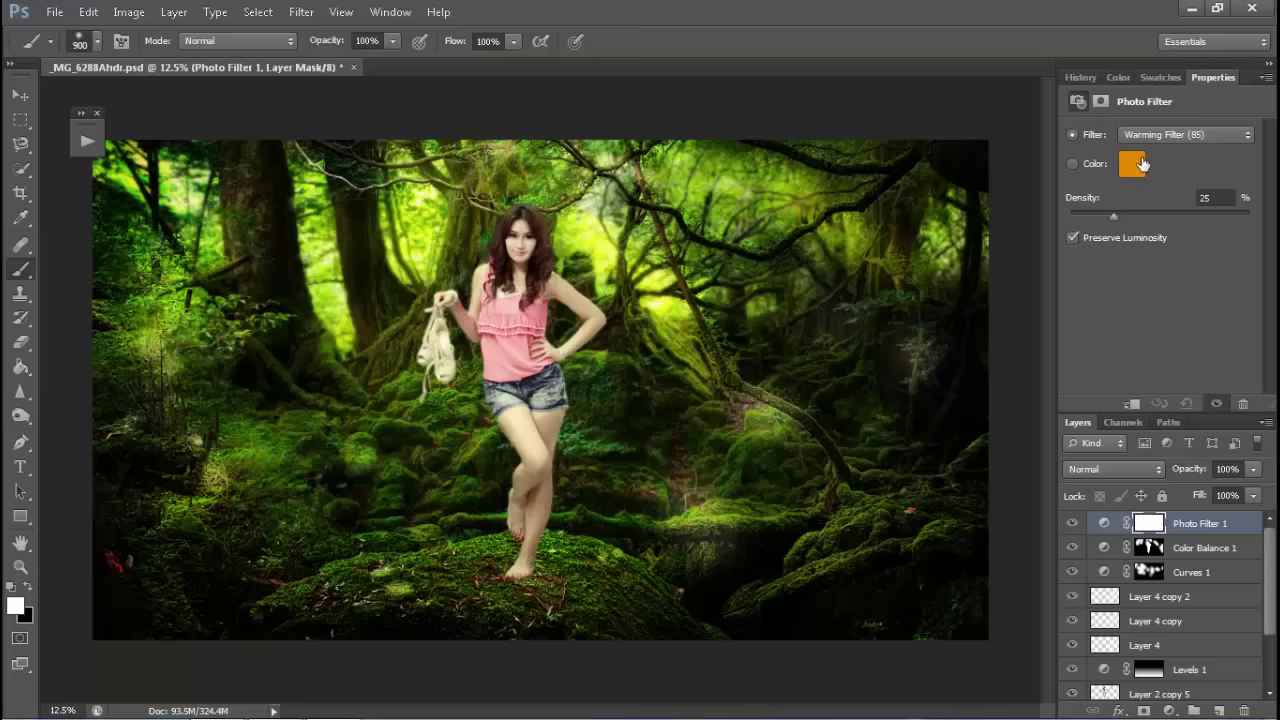
{"action": "left_click", "coordinate": [1152, 135]}
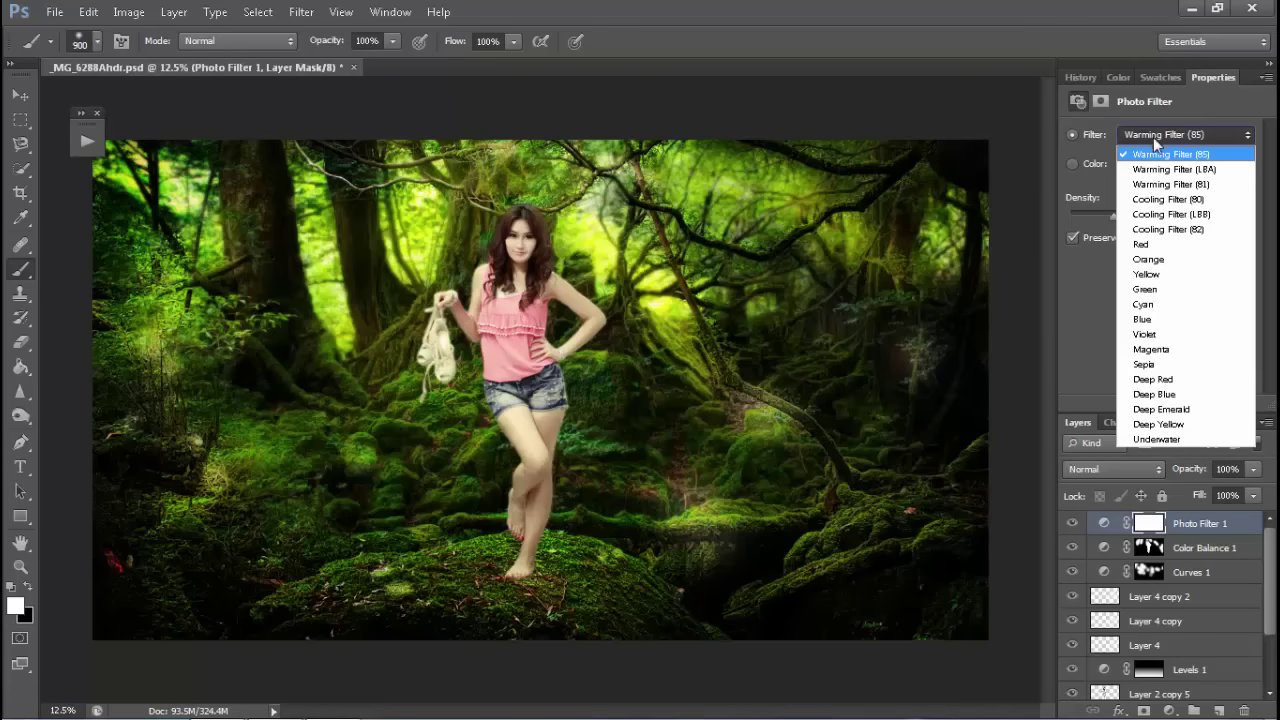
{"action": "left_click", "coordinate": [1184, 394]}
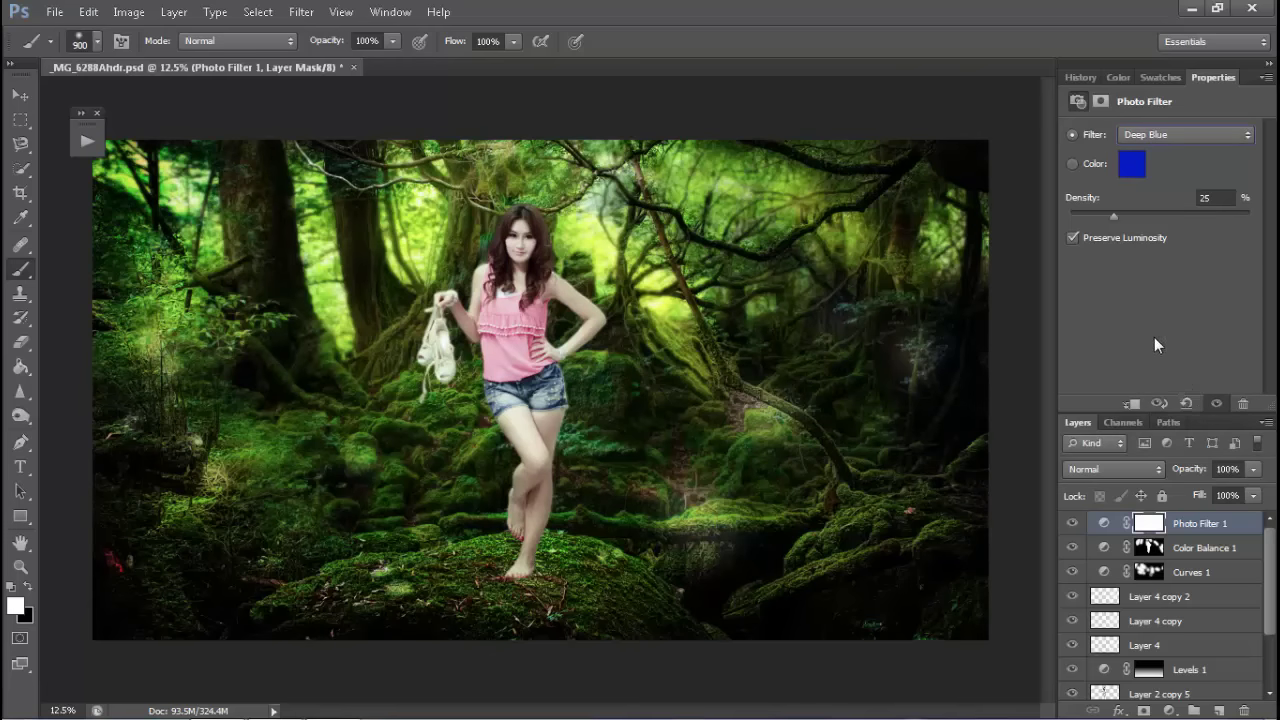
{"action": "left_click", "coordinate": [1144, 140]}
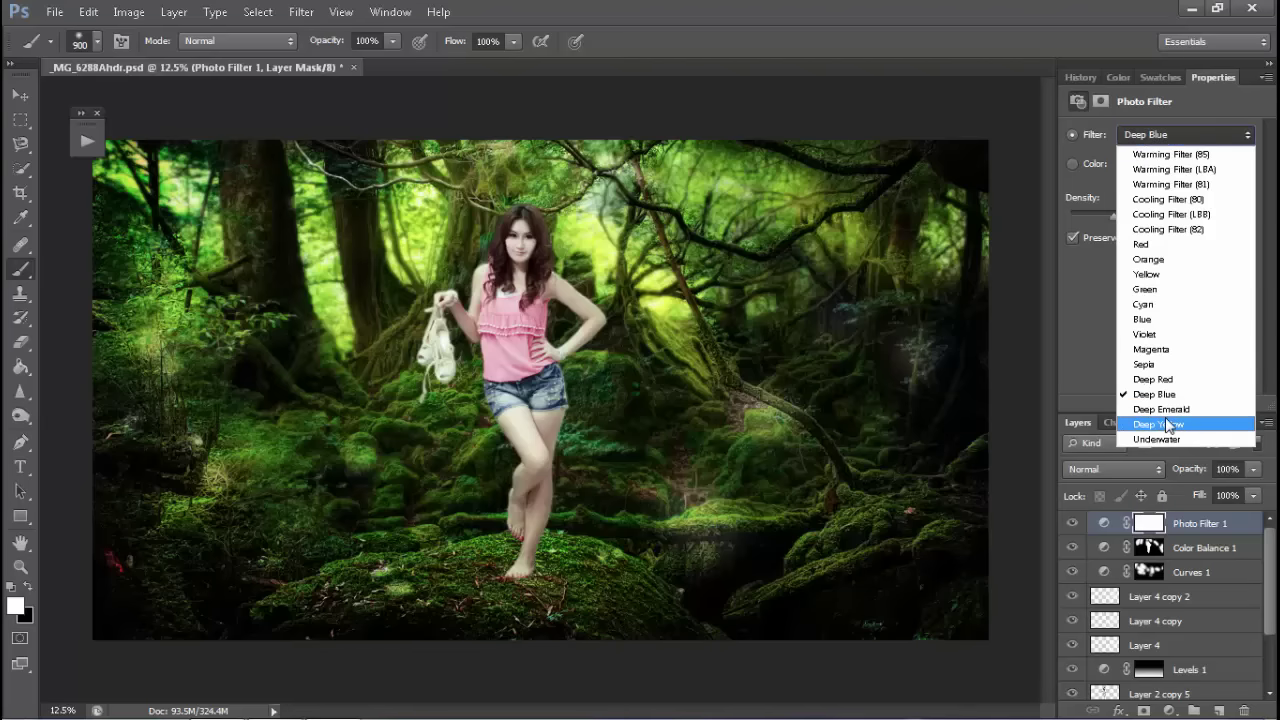
{"action": "left_click", "coordinate": [1167, 424]}
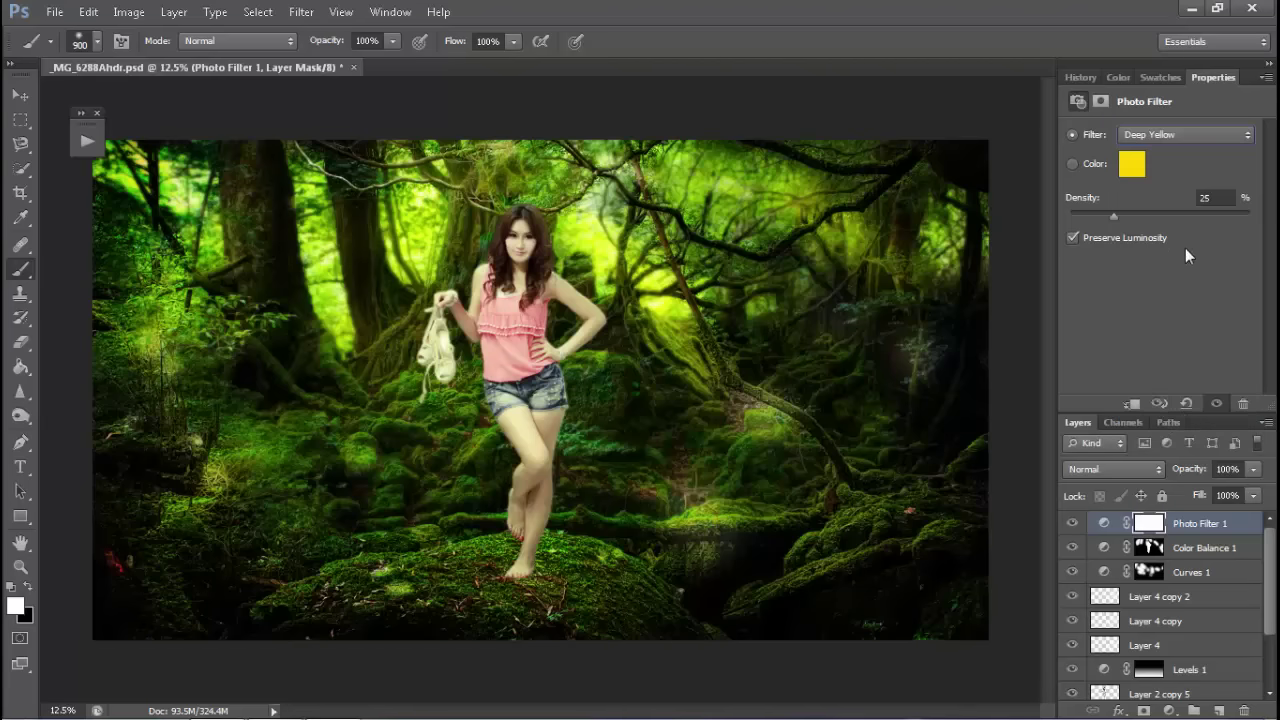
{"action": "left_click_drag", "start_coordinate": [1117, 216], "coordinate": [1092, 217]}
{"action": "left_click_drag", "start_coordinate": [1117, 213], "coordinate": [1096, 216]}
{"action": "key", "text": "ctrl+shift+e"}
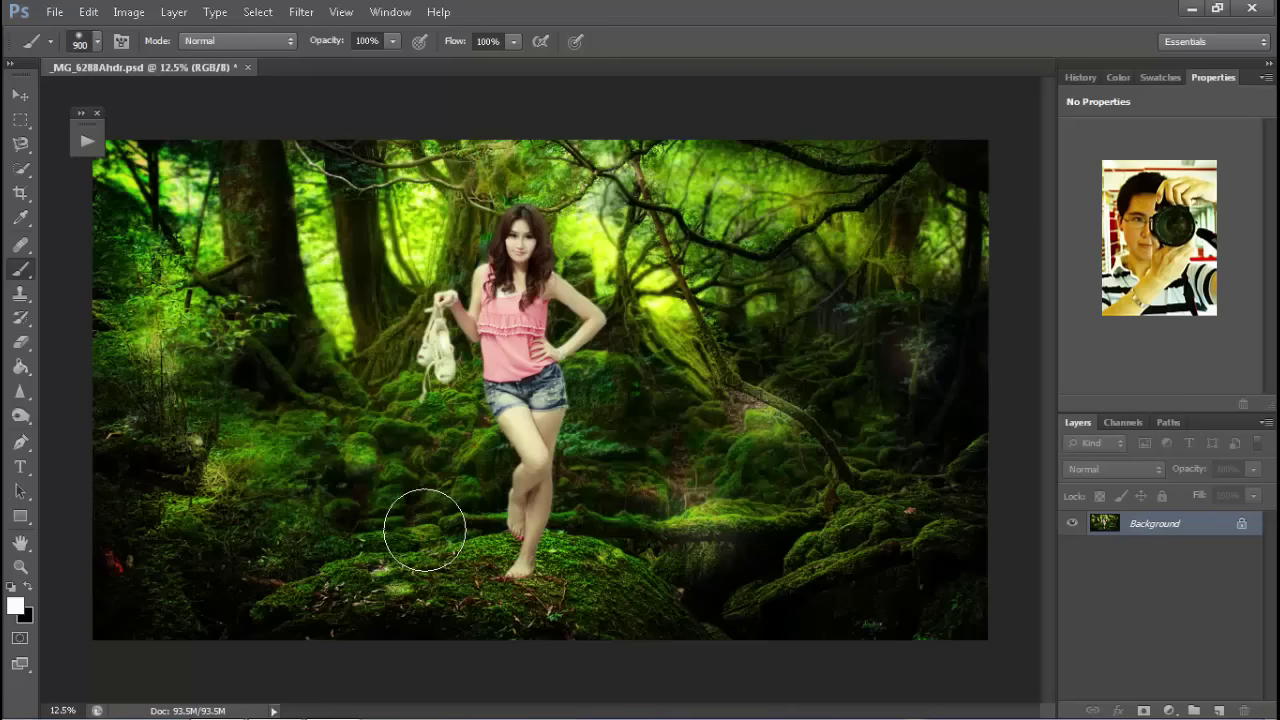
- Duplicate the merged image to Layer 1 and apply a Spin Radial Blur of about 86
{"action": "key", "text": "ctrl+j"}
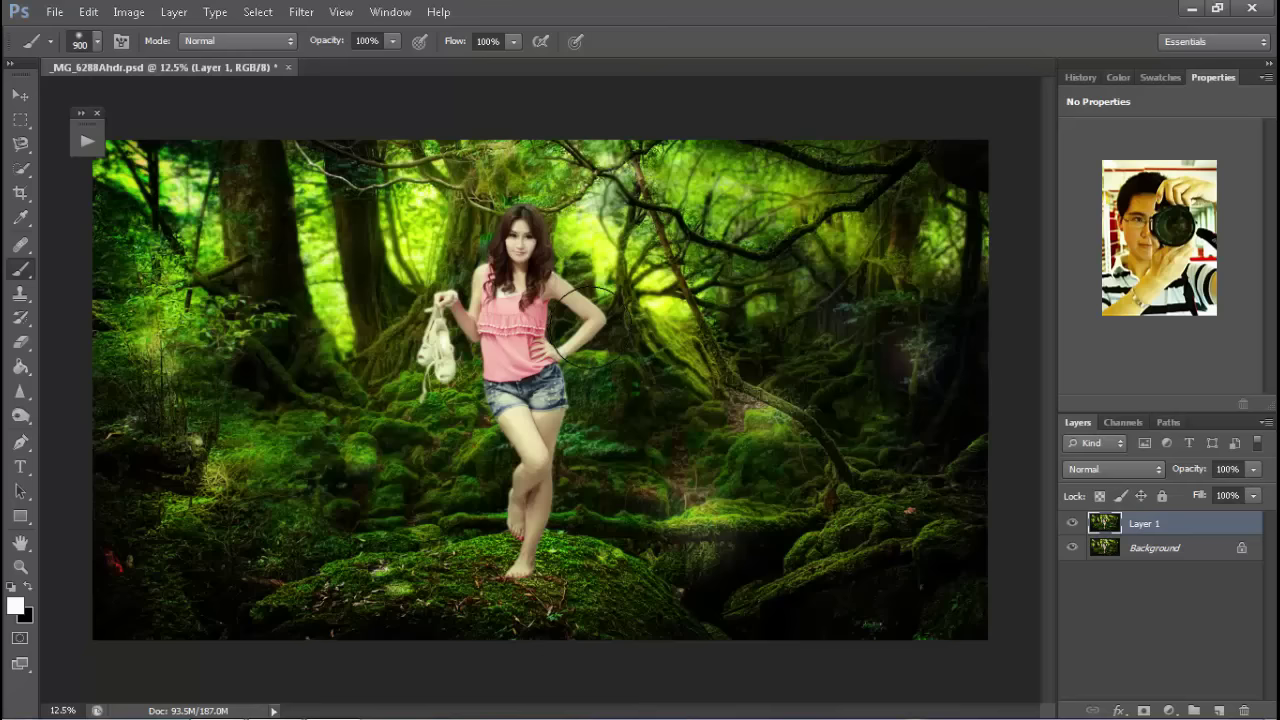
{"action": "left_click", "coordinate": [300, 12]}
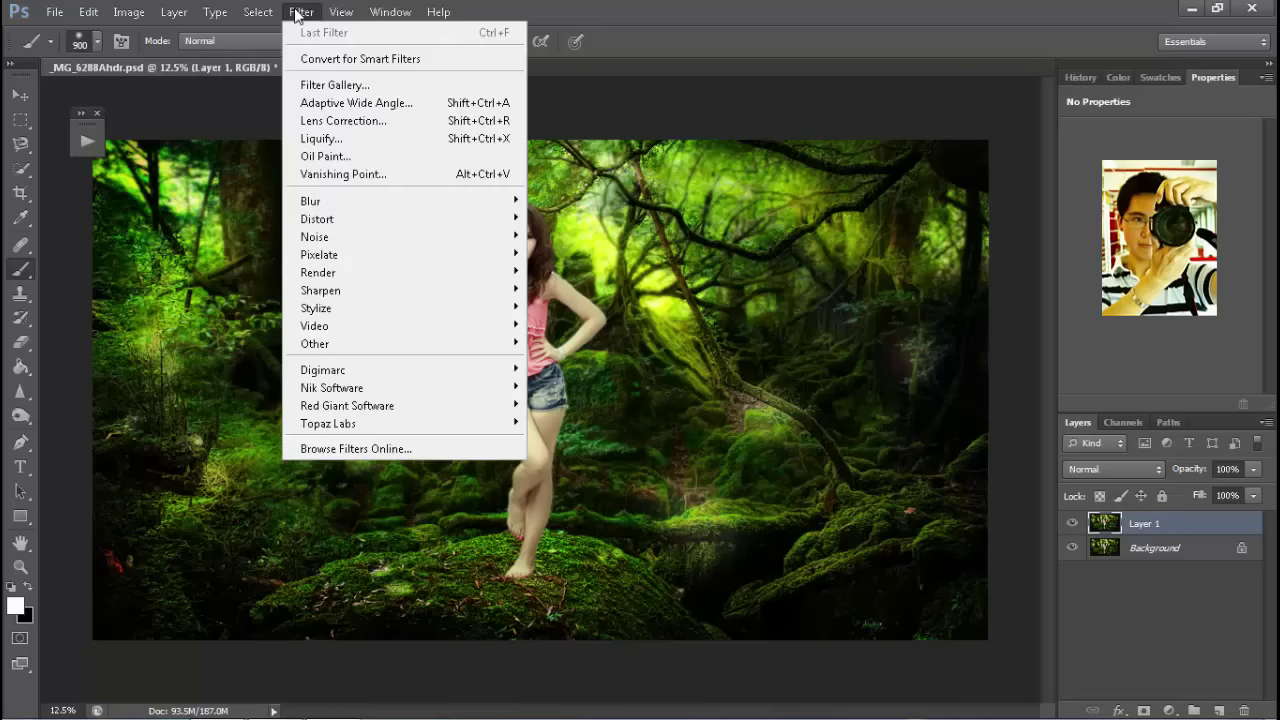
{"action": "mouse_move", "coordinate": [400, 201]}
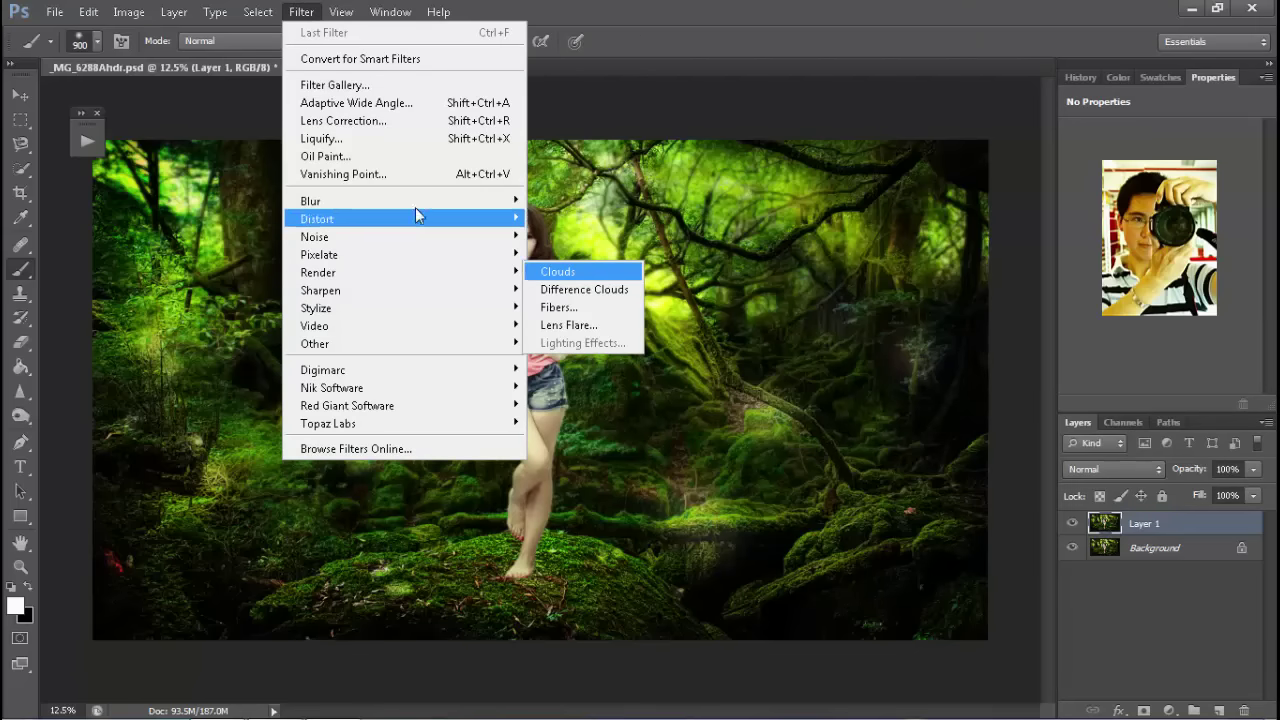
{"action": "mouse_move", "coordinate": [310, 201]}
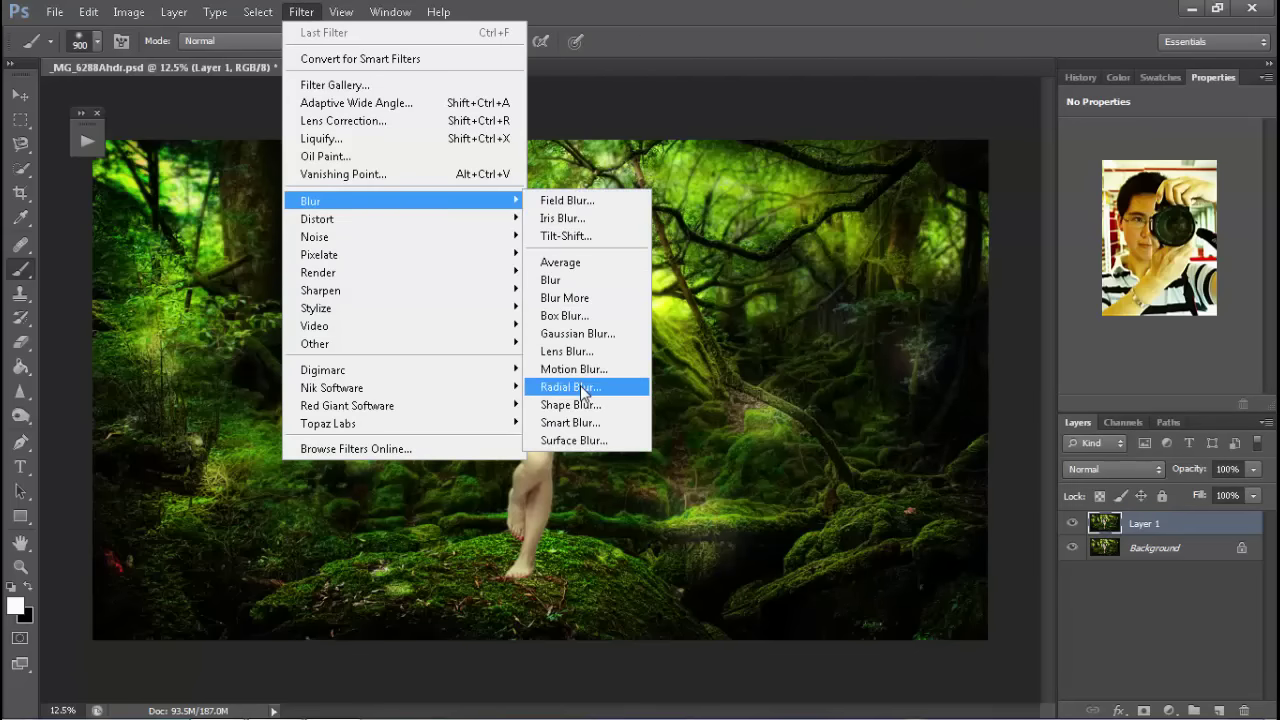
{"action": "left_click", "coordinate": [583, 388]}
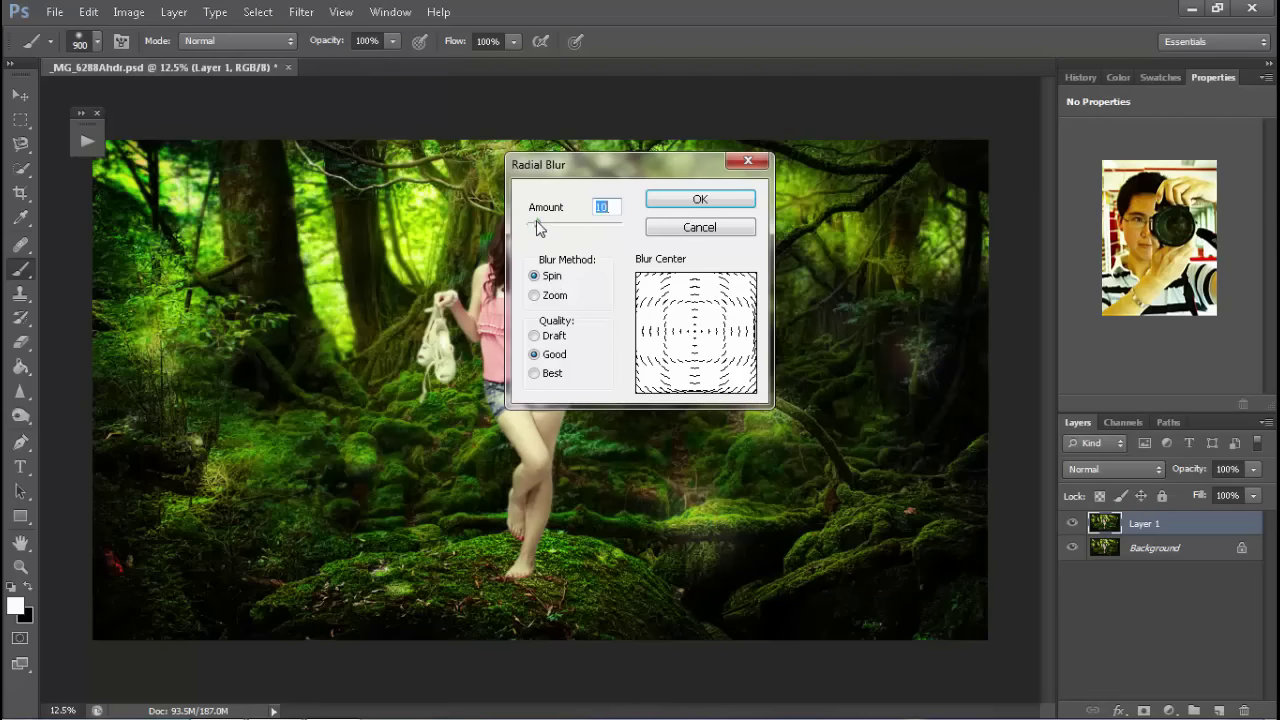
{"action": "mouse_move", "coordinate": [537, 224]}
{"action": "left_mouse_down"}
{"action": "mouse_move", "coordinate": [608, 224]}
{"action": "mouse_move", "coordinate": [532, 255]}
{"action": "left_mouse_up"}
{"action": "left_click", "coordinate": [700, 199]}
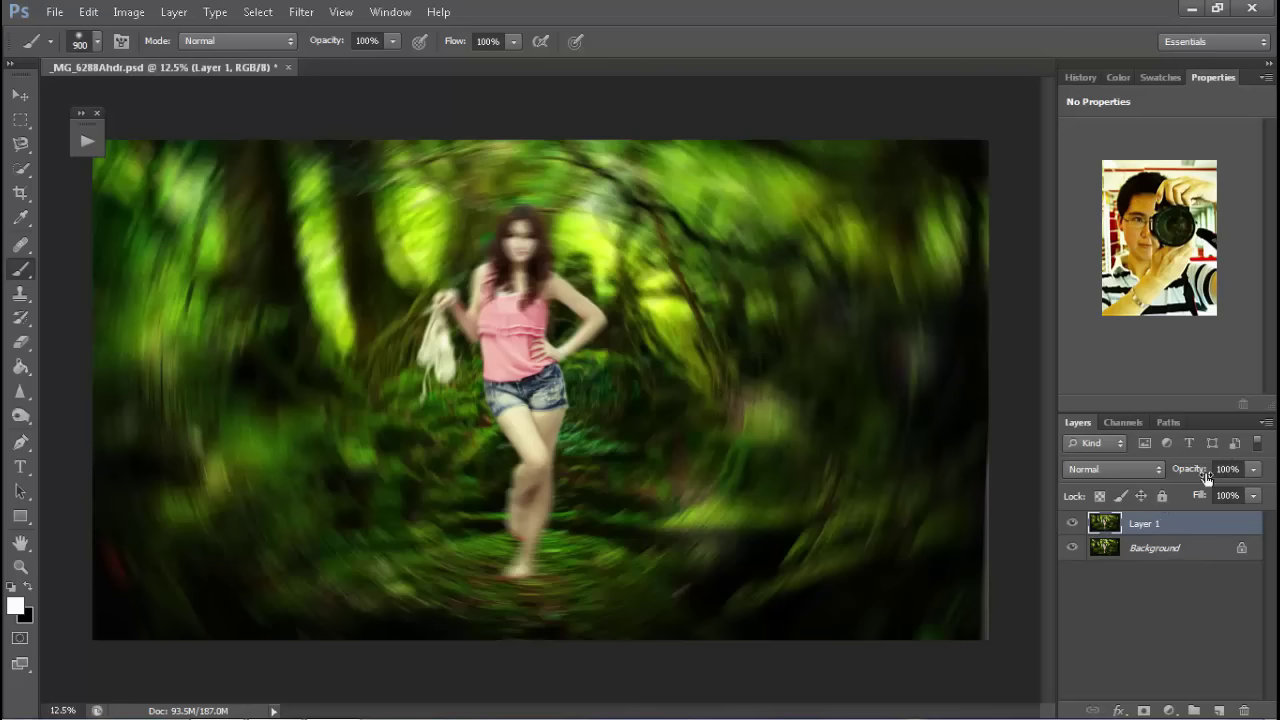
- Set Layer 1 to 92% opacity, add a black mask, and reveal blur along the top-left edge
{"action": "mouse_move", "coordinate": [1253, 469]}
{"action": "left_mouse_down"}
{"action": "mouse_move", "coordinate": [1228, 491]}
{"action": "mouse_move", "coordinate": [1247, 491]}
{"action": "left_mouse_up"}
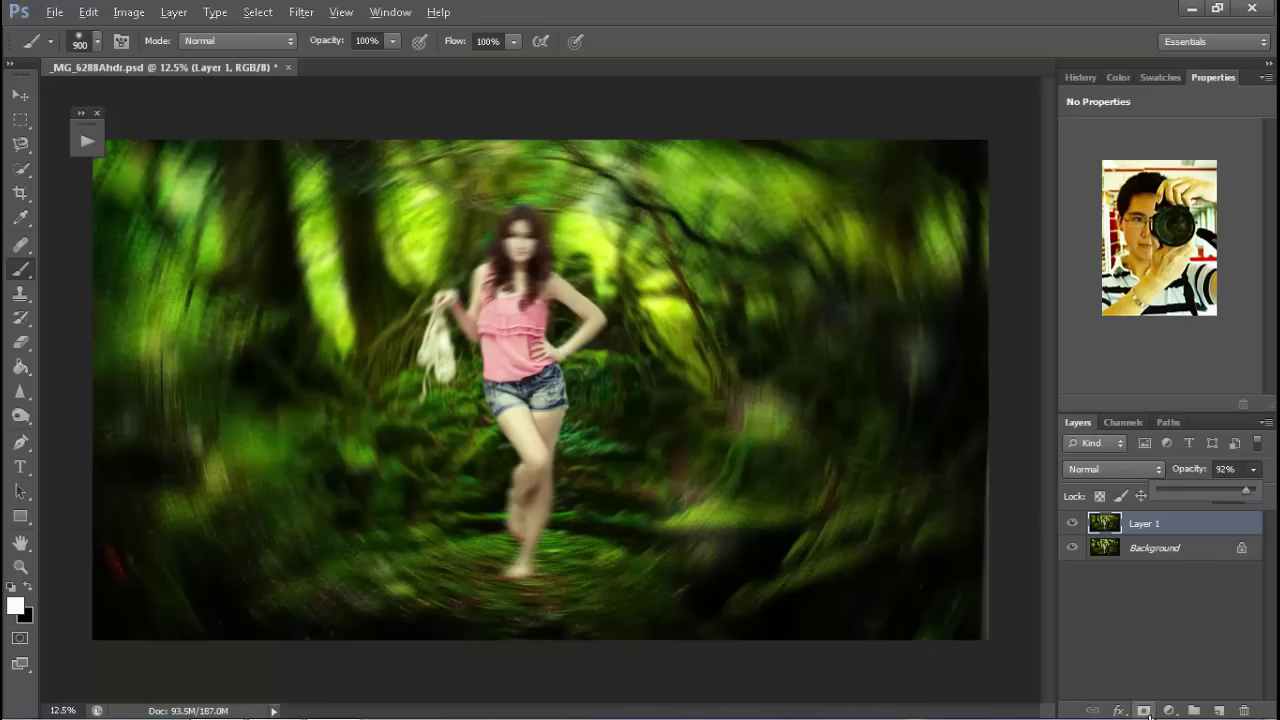
{"action": "key", "text": "alt"}
{"action": "left_click", "coordinate": [1143, 710], "text": "alt"}
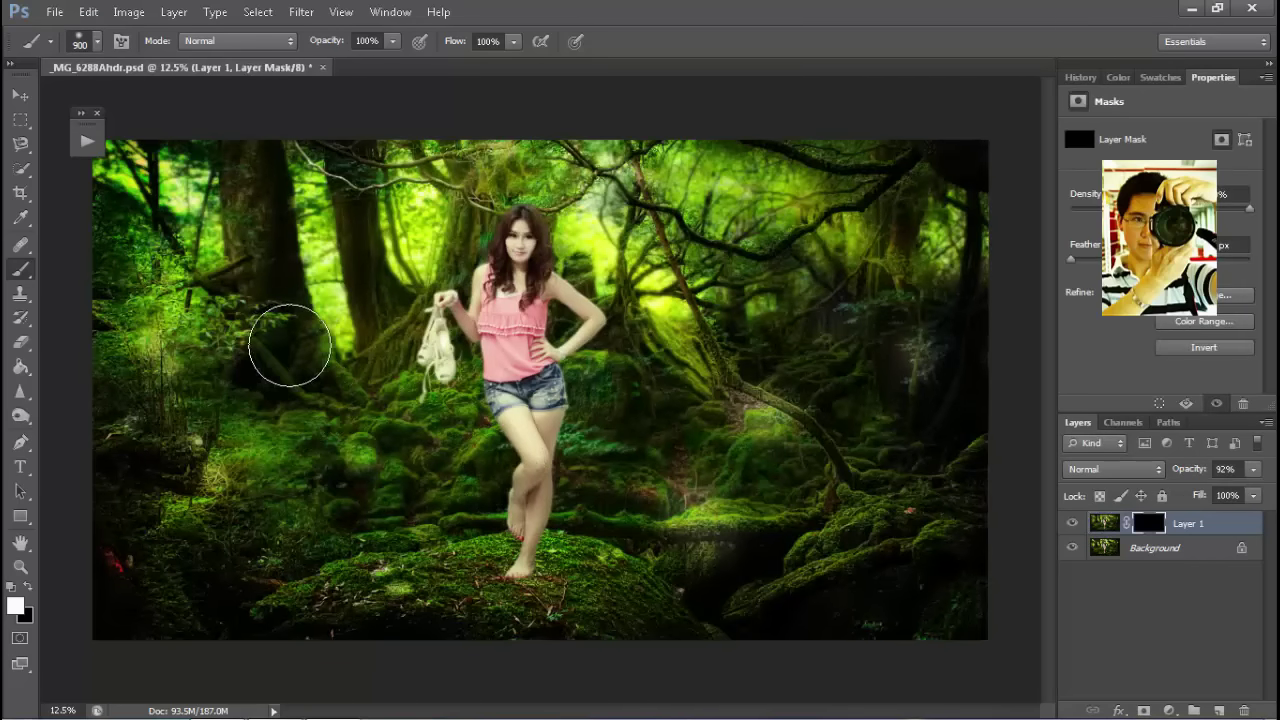
{"action": "key", "text": "bracketright"}
{"action": "key", "text": "bracketright"}
{"action": "key", "text": "bracketright"}
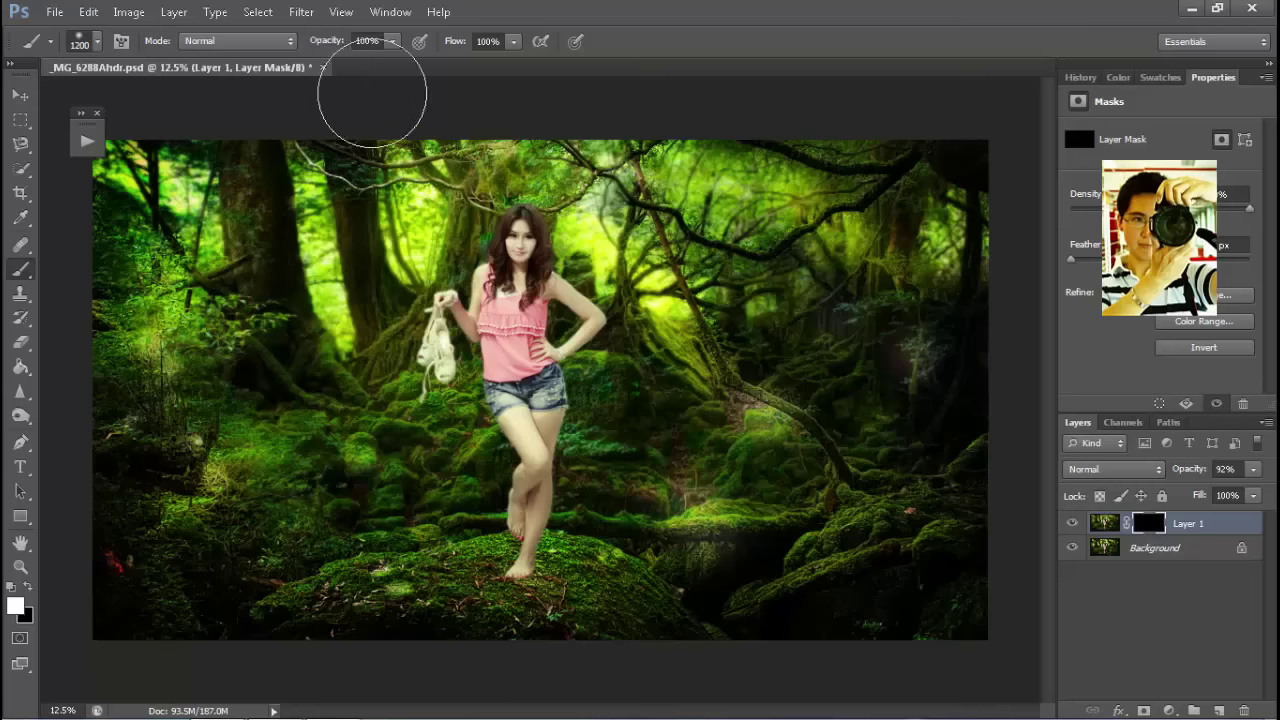
{"action": "mouse_move", "coordinate": [200, 262]}
{"action": "left_mouse_down"}
{"action": "mouse_move", "coordinate": [224, 360]}
{"action": "mouse_move", "coordinate": [177, 224]}
{"action": "mouse_move", "coordinate": [120, 449]}
{"action": "mouse_move", "coordinate": [257, 457]}
{"action": "mouse_move", "coordinate": [346, 503]}
{"action": "mouse_move", "coordinate": [328, 318]}
{"action": "mouse_move", "coordinate": [334, 414]}
{"action": "mouse_move", "coordinate": [220, 549]}
{"action": "mouse_move", "coordinate": [406, 646]}
{"action": "mouse_move", "coordinate": [606, 659]}
{"action": "mouse_move", "coordinate": [977, 403]}
{"action": "mouse_move", "coordinate": [874, 289]}
{"action": "mouse_move", "coordinate": [640, 109]}
{"action": "mouse_move", "coordinate": [934, 200]}
{"action": "mouse_move", "coordinate": [715, 244]}
{"action": "mouse_move", "coordinate": [513, 139]}
{"action": "mouse_move", "coordinate": [251, 457]}
{"action": "mouse_move", "coordinate": [651, 417]}
{"action": "mouse_move", "coordinate": [618, 237]}
{"action": "mouse_move", "coordinate": [640, 260]}
{"action": "left_mouse_up"}
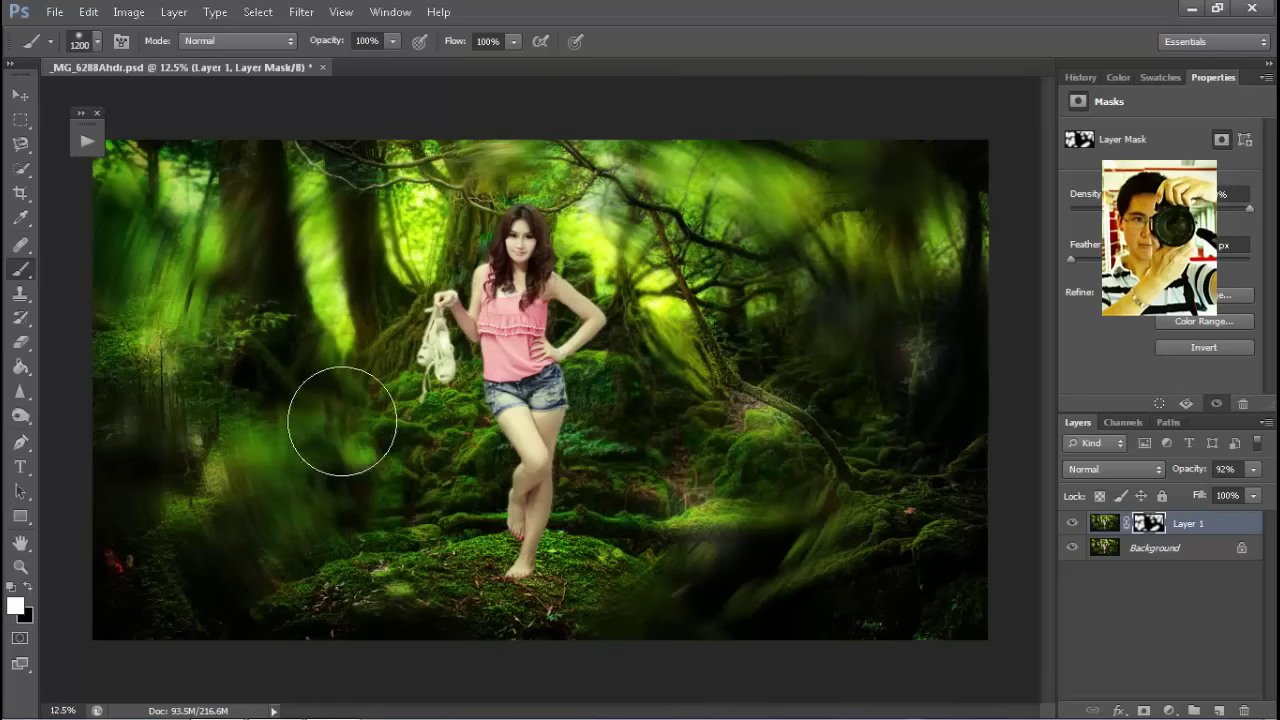
- Softly reveal blur on the moss around the woman with a 51% opacity brush
{"action": "left_click", "coordinate": [393, 40]}
{"action": "left_click_drag", "start_coordinate": [351, 66], "coordinate": [342, 66]}
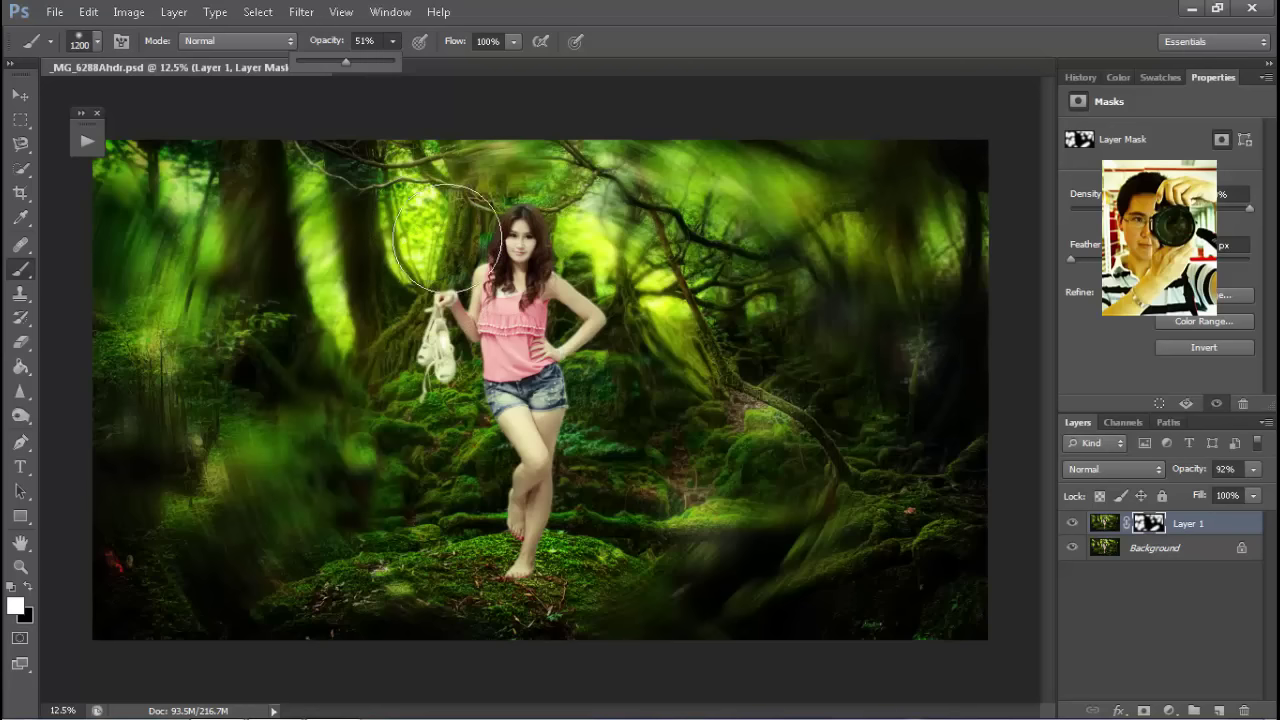
{"action": "left_click", "coordinate": [375, 285]}
{"action": "left_click_drag", "start_coordinate": [375, 285], "coordinate": [423, 463]}
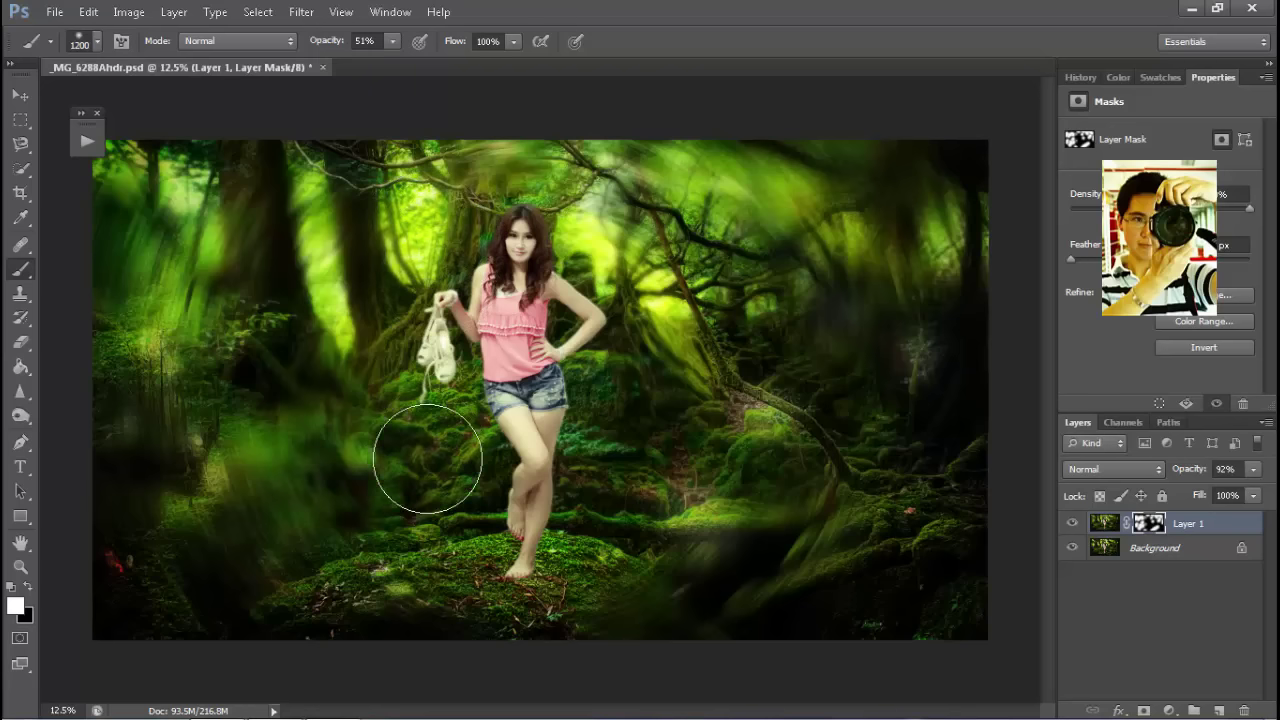
{"action": "mouse_move", "coordinate": [427, 524]}
{"action": "left_mouse_down"}
{"action": "mouse_move", "coordinate": [651, 383]}
{"action": "mouse_move", "coordinate": [606, 566]}
{"action": "mouse_move", "coordinate": [599, 539]}
{"action": "mouse_move", "coordinate": [517, 586]}
{"action": "mouse_move", "coordinate": [434, 503]}
{"action": "mouse_move", "coordinate": [449, 523]}
{"action": "mouse_move", "coordinate": [435, 475]}
{"action": "left_mouse_up"}
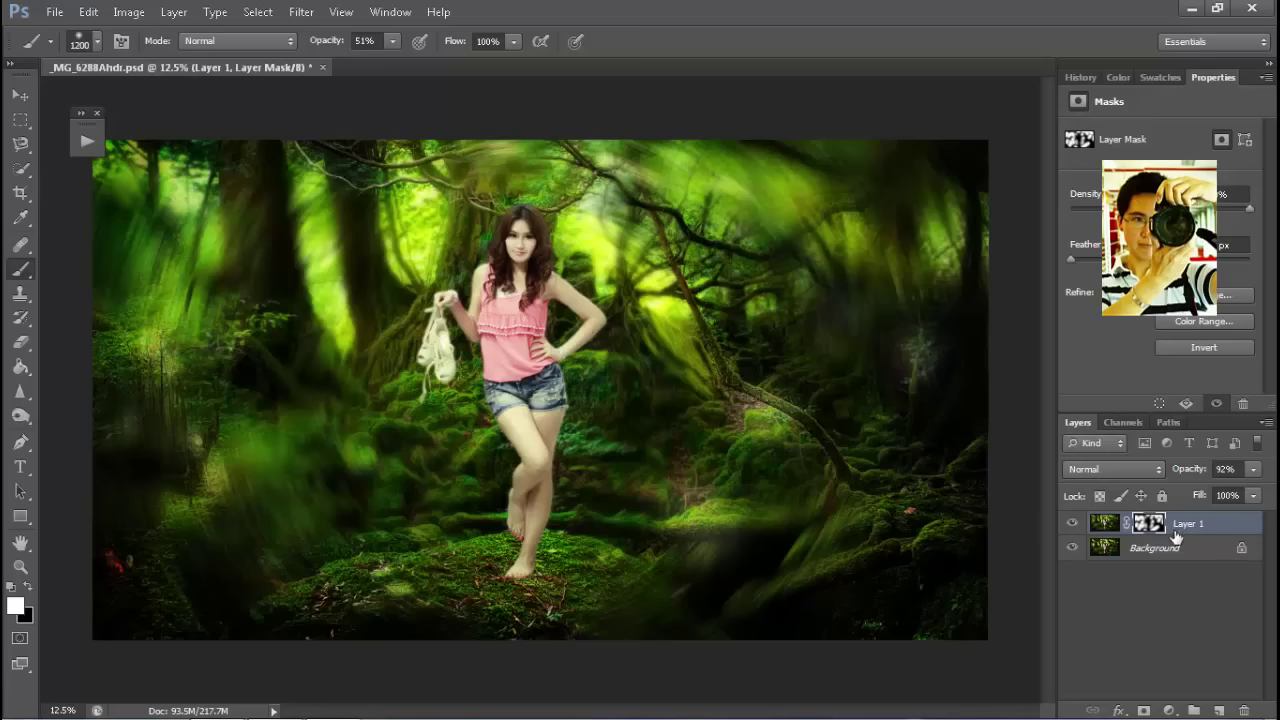
{"action": "left_click", "coordinate": [1072, 523]}
{"action": "left_click", "coordinate": [1073, 528]}
{"action": "left_click", "coordinate": [1073, 526]}
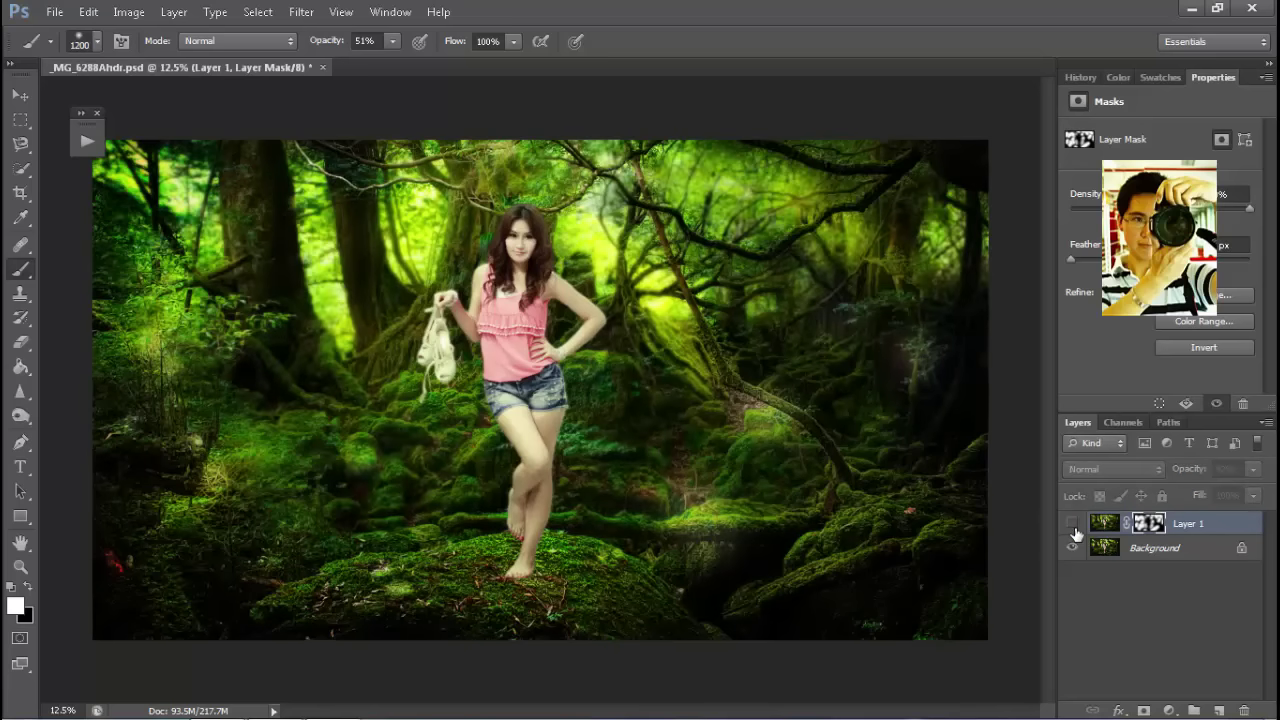
{"action": "left_click", "coordinate": [1073, 526]}
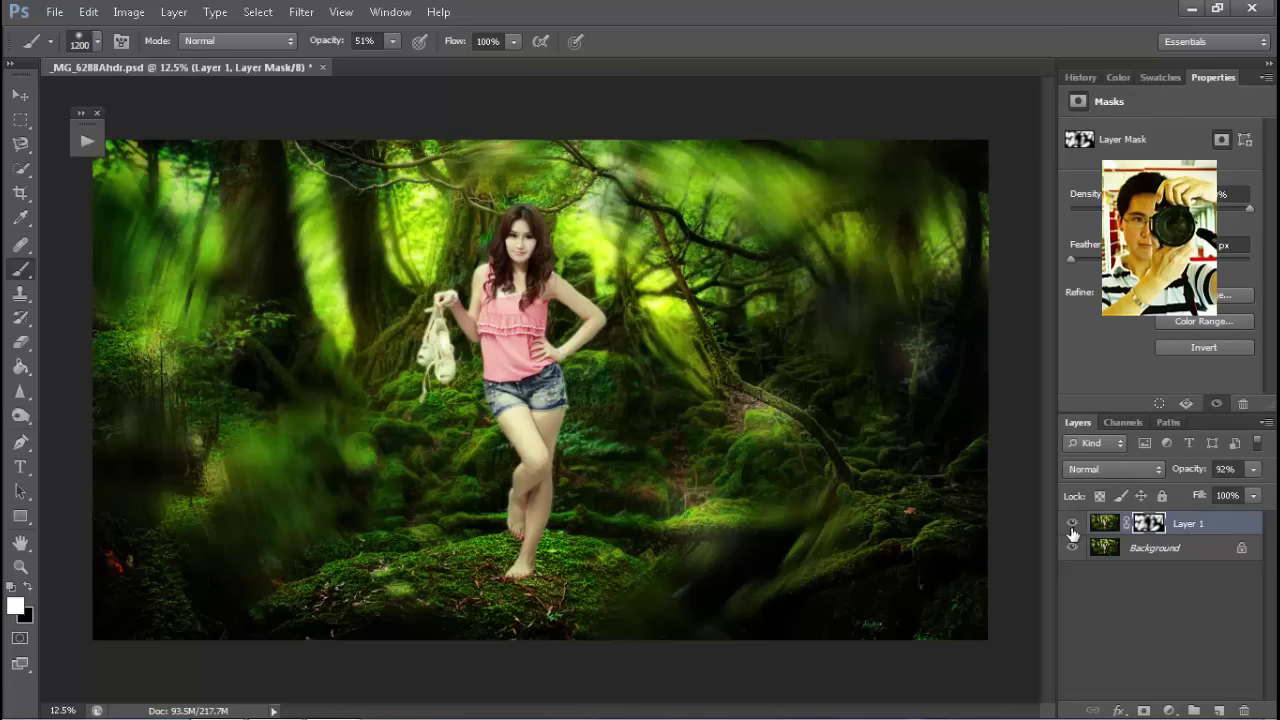